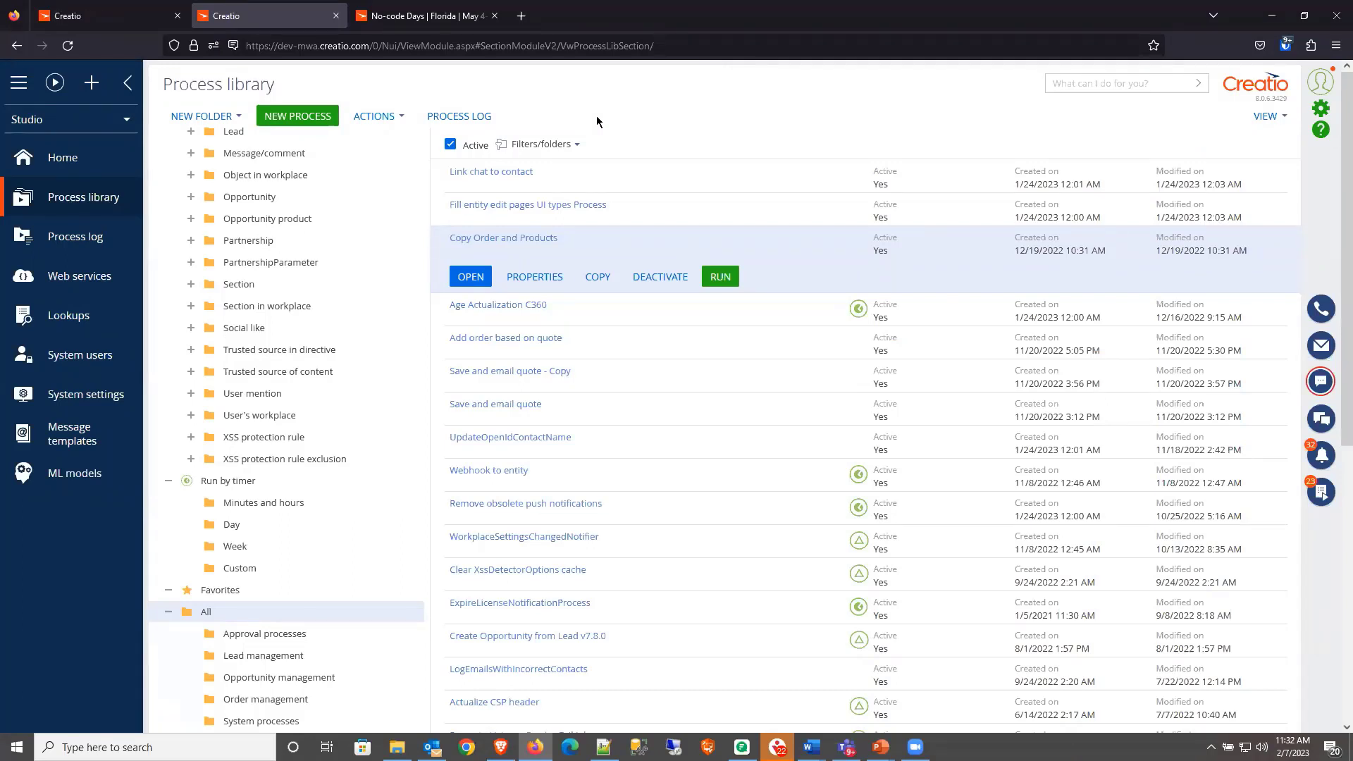
Step: Open the Process library in the Studio workplace and look through its folders and process list
{"action": "left_click", "coordinate": [58, 120]}
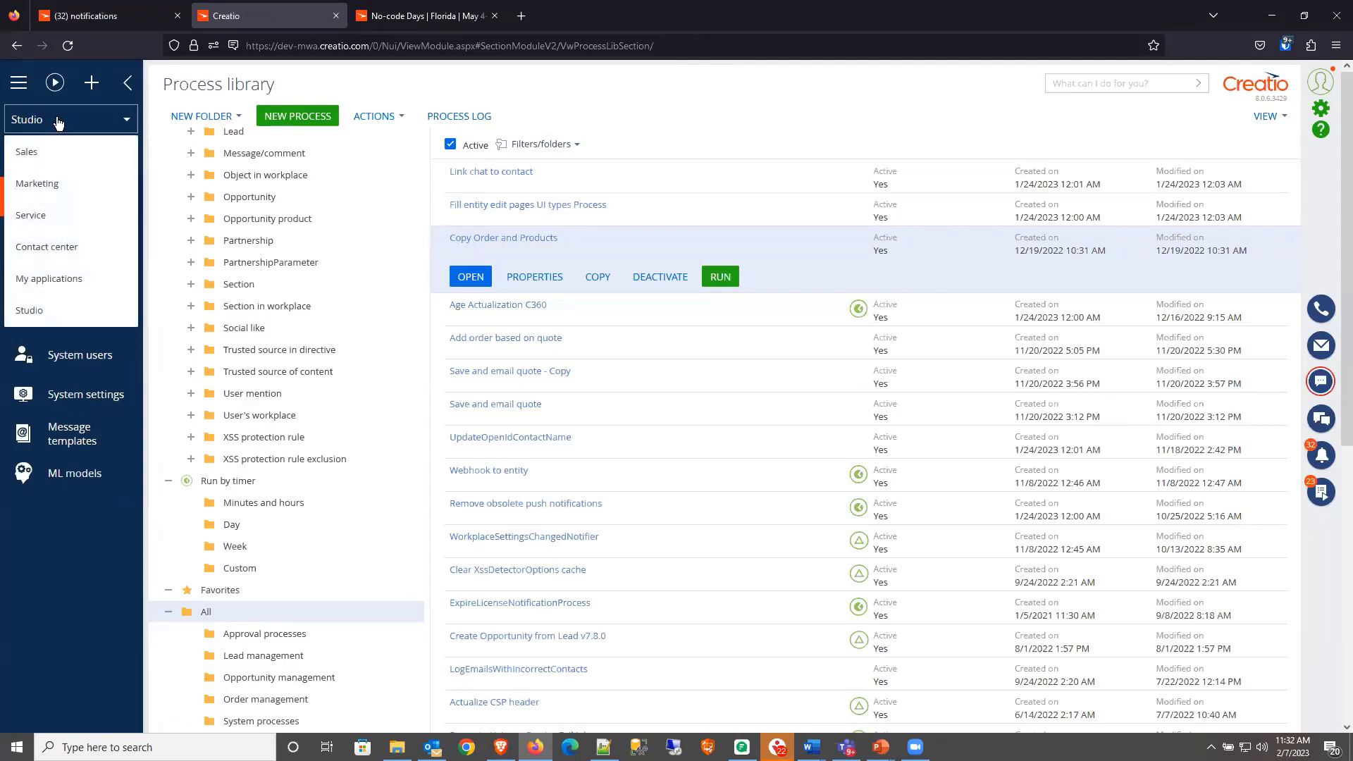
{"action": "left_click", "coordinate": [65, 310]}
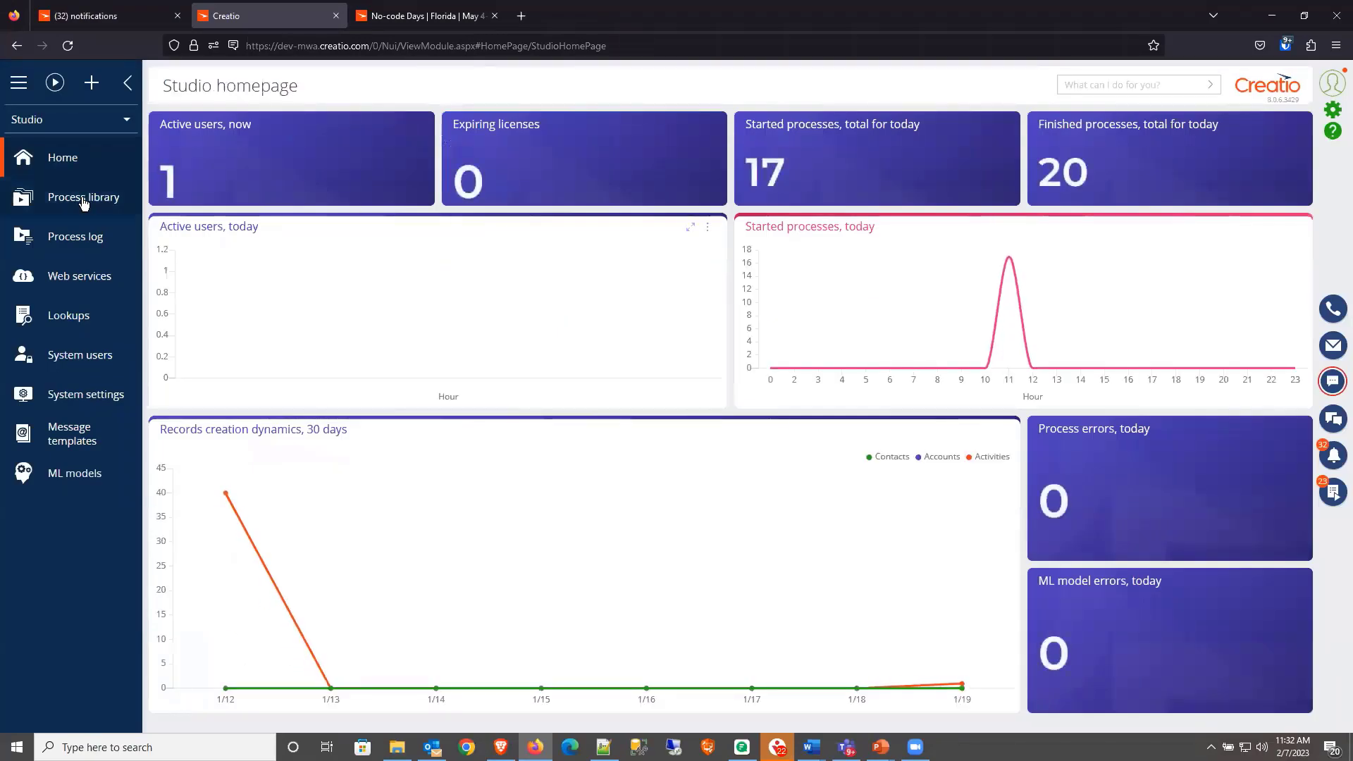
{"action": "left_click", "coordinate": [84, 200]}
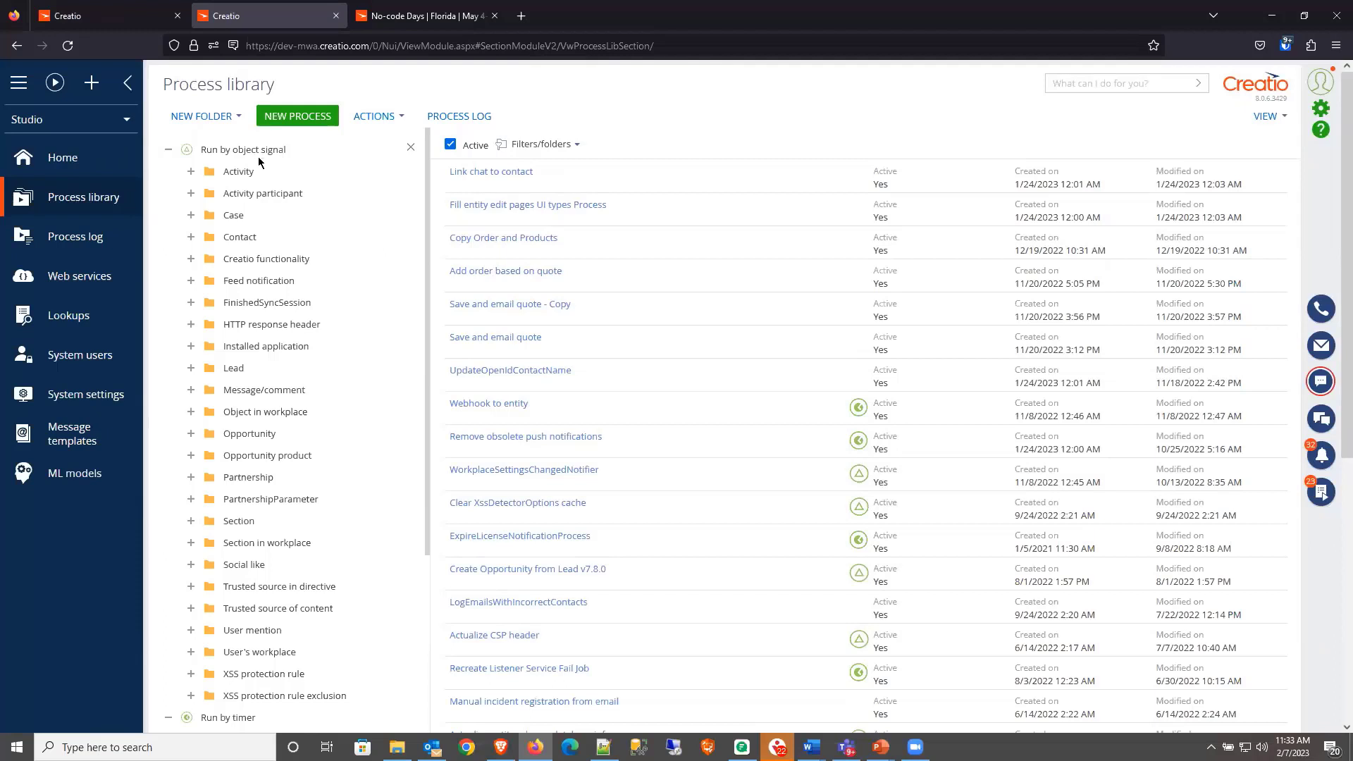
{"action": "scroll", "coordinate": [276, 243], "scroll_direction": "down", "scroll_amount": 3}
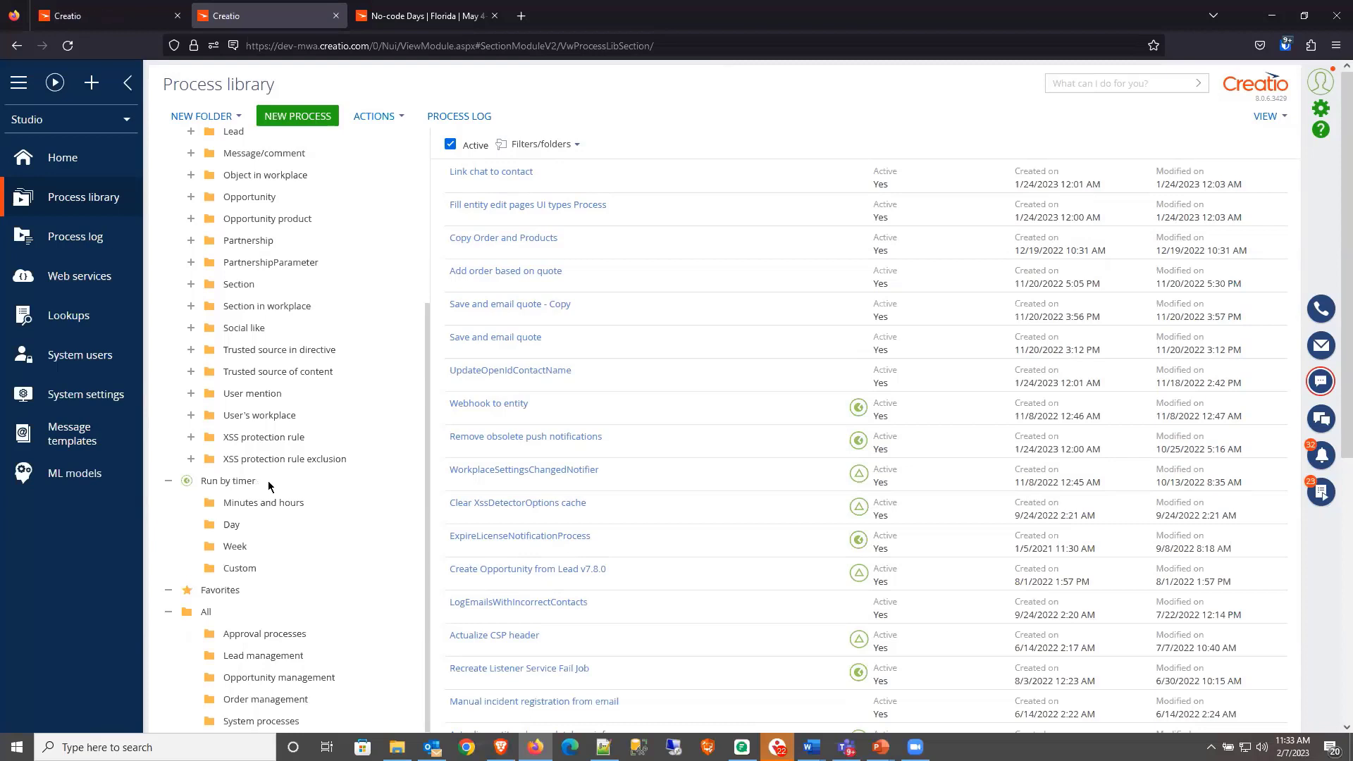
{"action": "scroll", "coordinate": [268, 486], "scroll_direction": "down", "scroll_amount": 1}
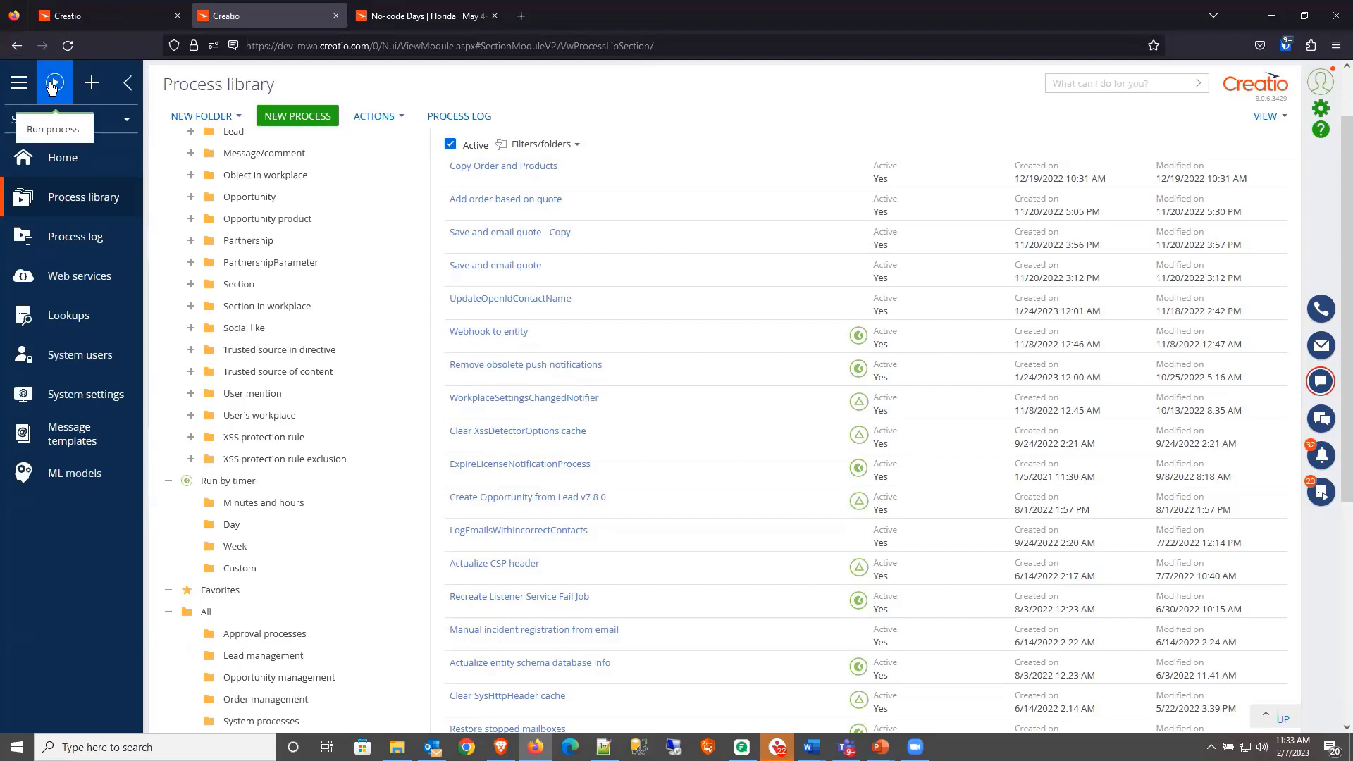
{"action": "scroll", "coordinate": [625, 382], "scroll_direction": "up", "scroll_amount": 2}
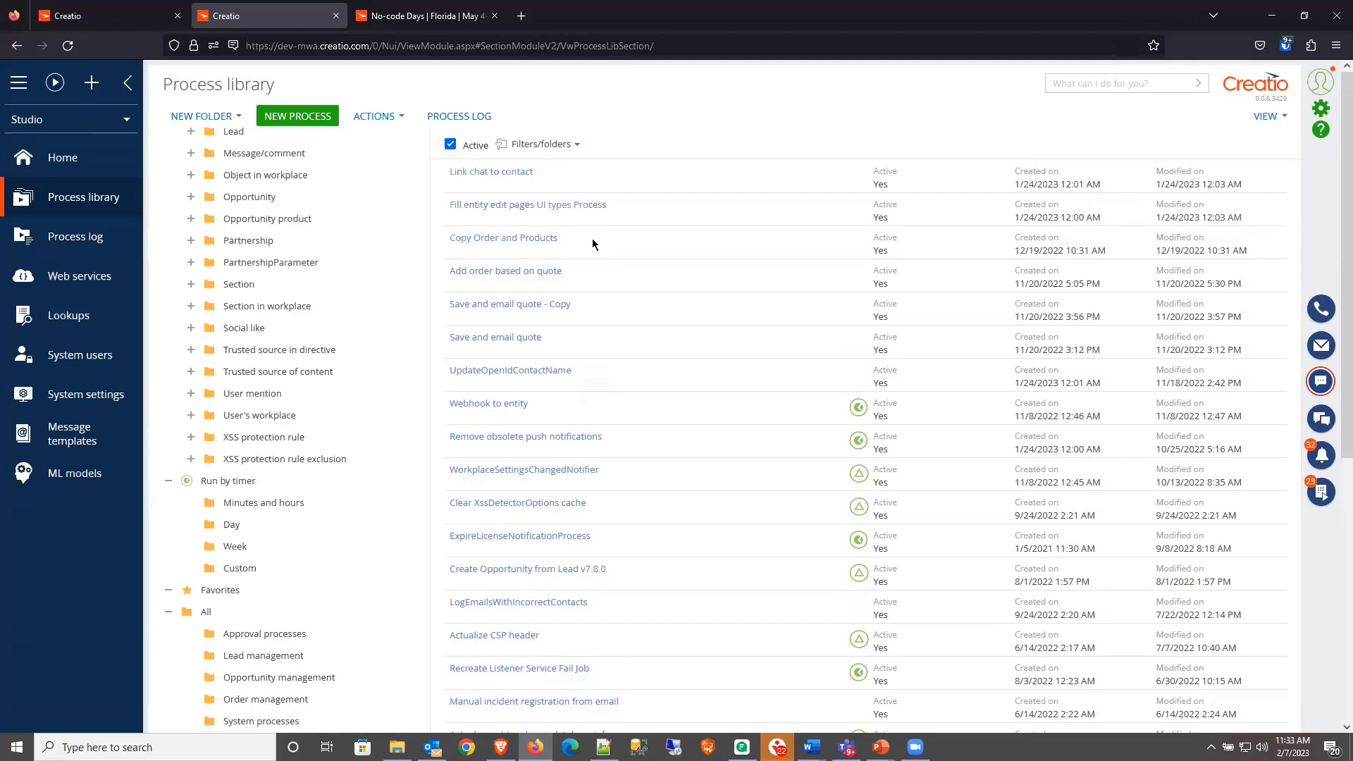
Step: Select the Copy Order and Products process, and check which processes can be run on order ORD-10 in the Orders section
{"action": "left_click", "coordinate": [596, 244]}
{"action": "left_click", "coordinate": [104, 16]}
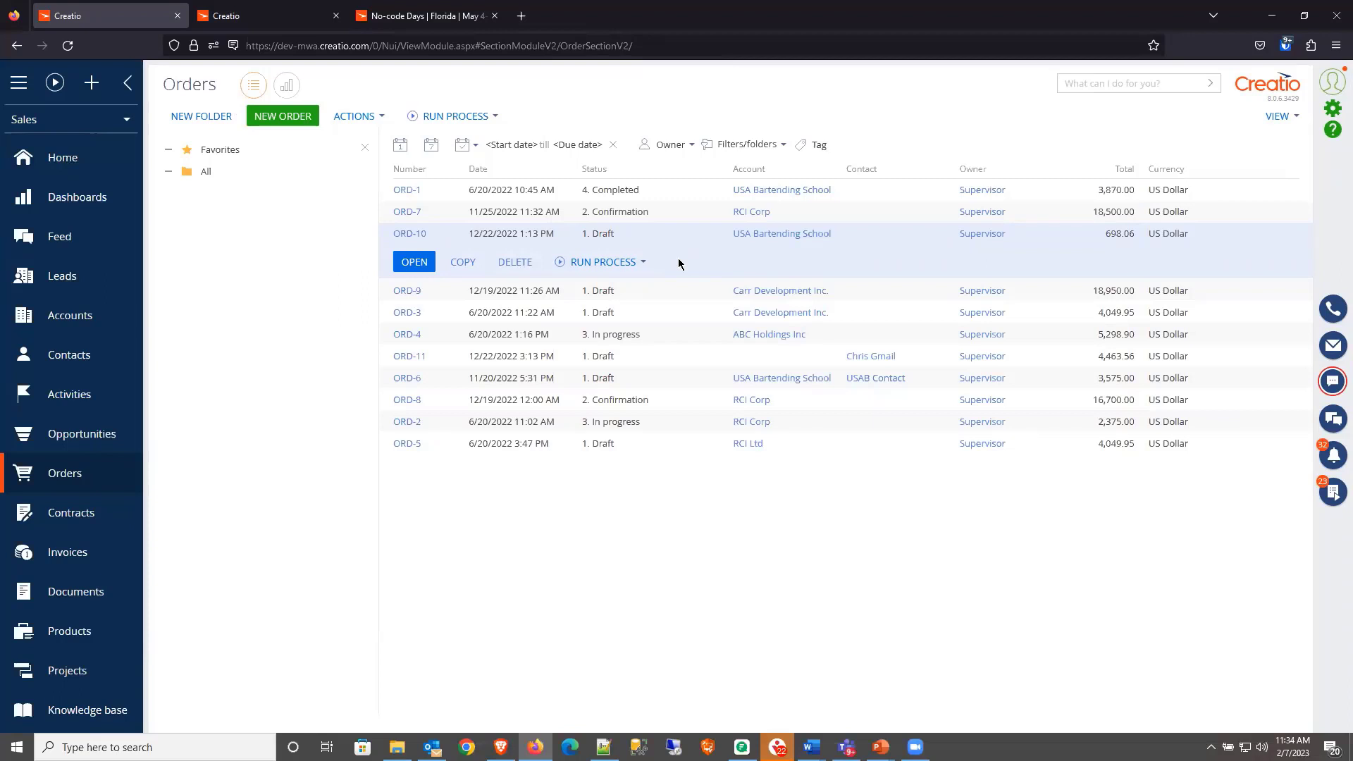
{"action": "left_click", "coordinate": [620, 267]}
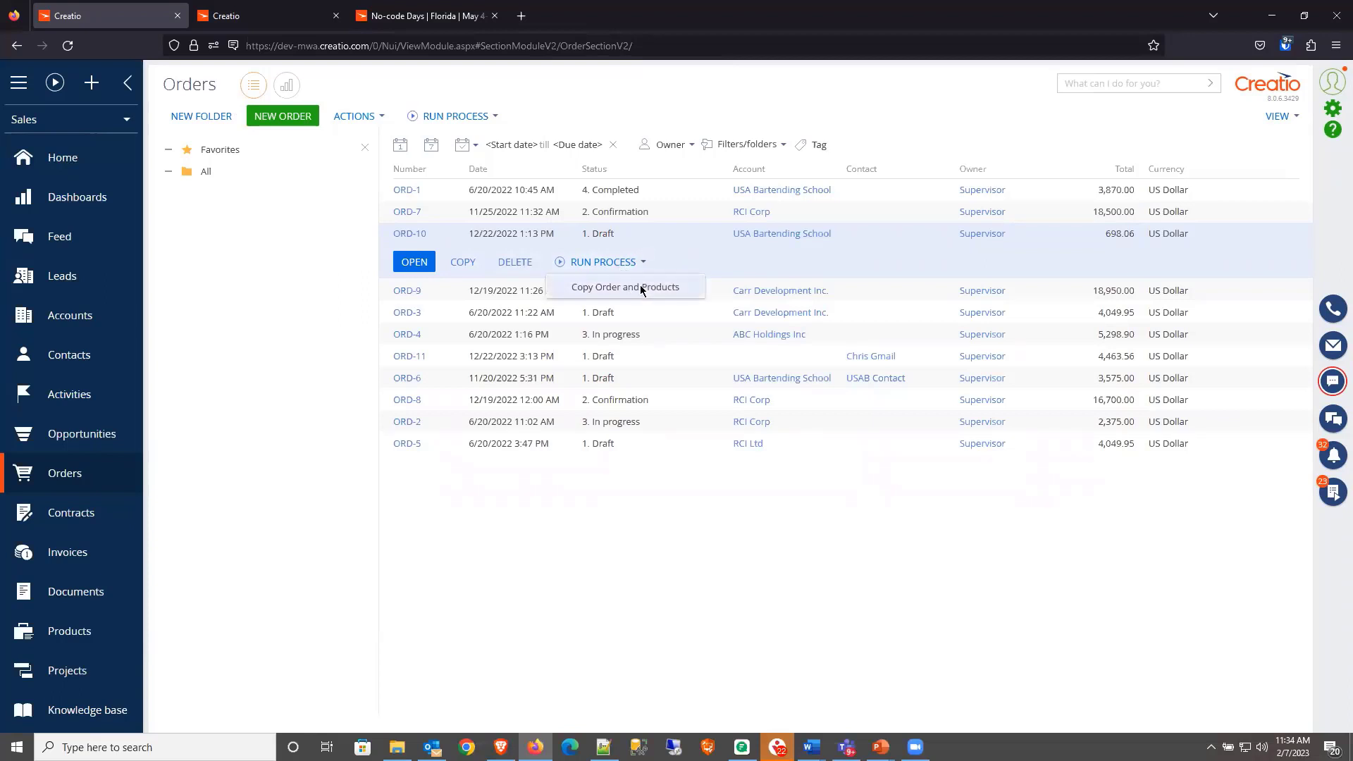
Step: Return to the Process library and open the Copy Order and Products process in the process designer
{"action": "left_click", "coordinate": [260, 19]}
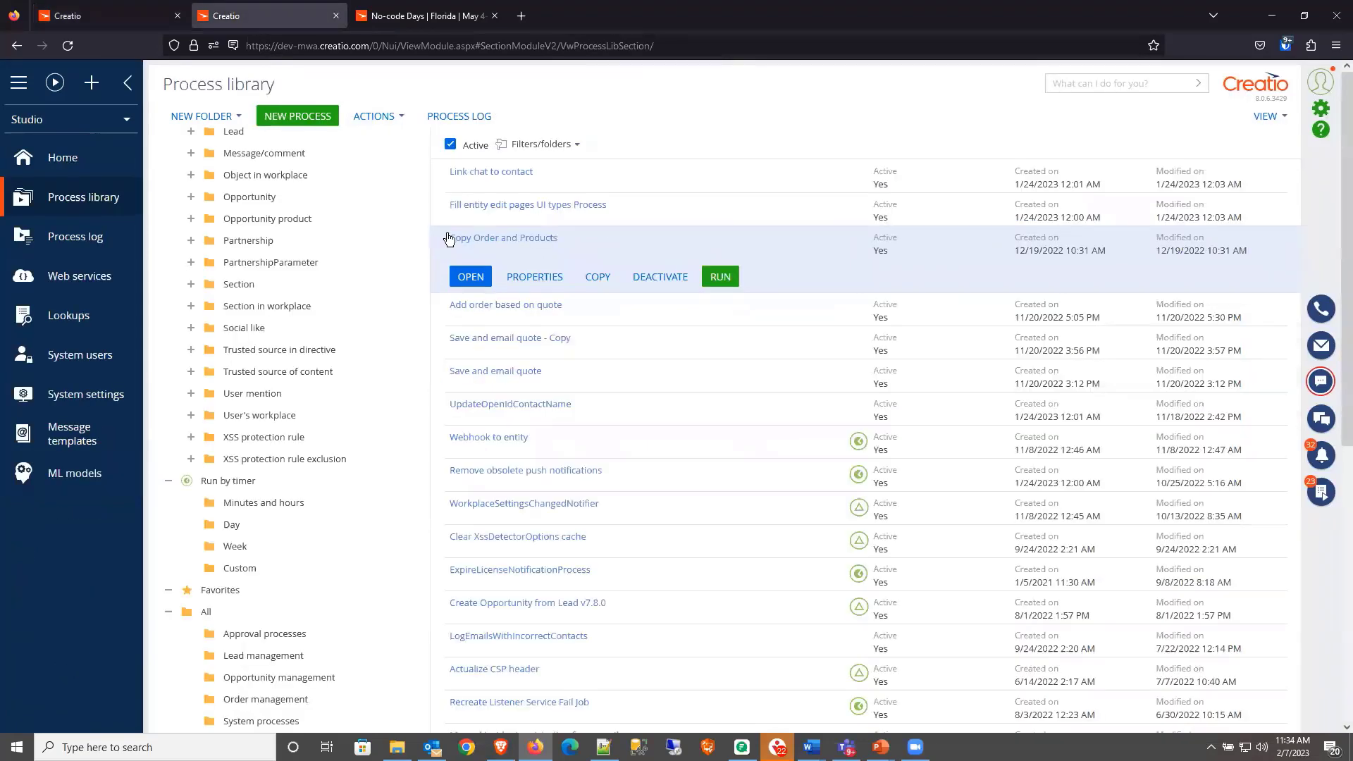
{"action": "left_click", "coordinate": [464, 279]}
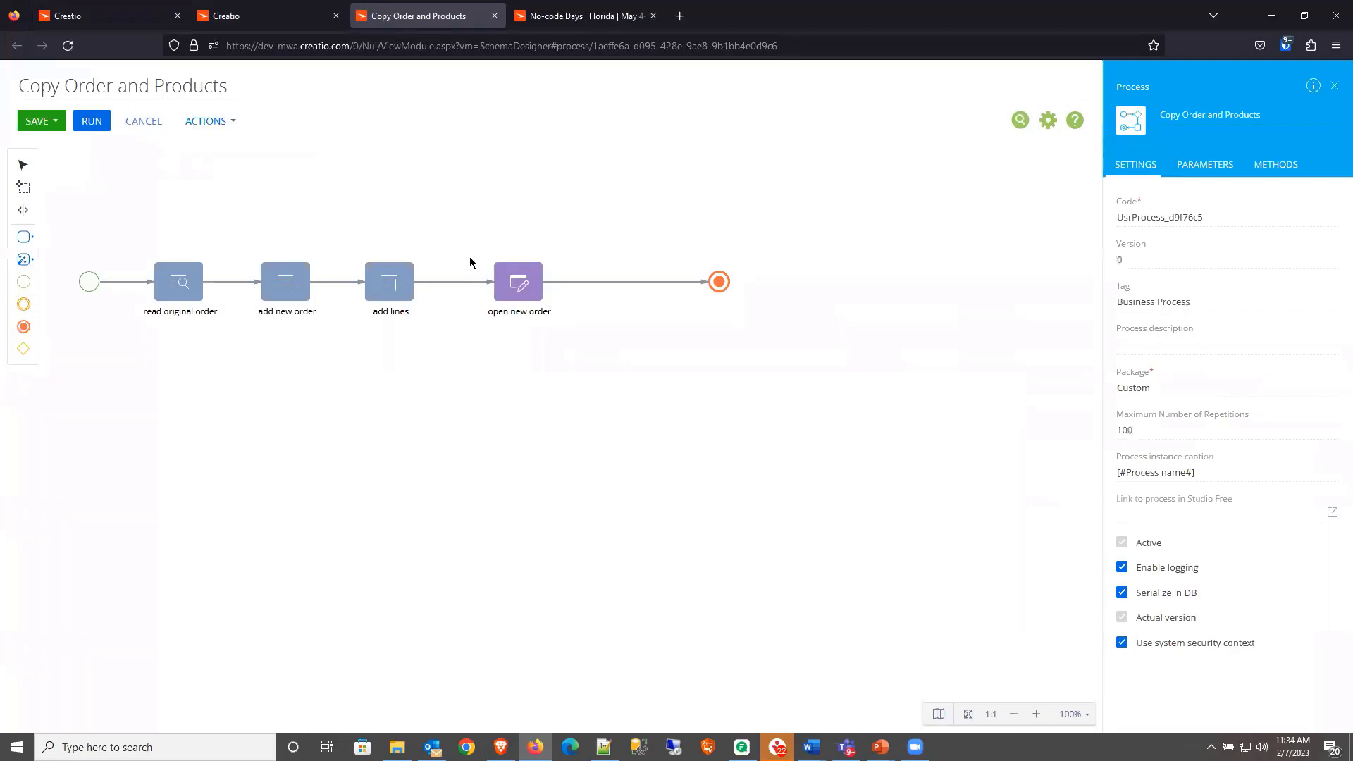
Step: Review the process title and maximum number of repetitions, widening the area that shows the process settings
{"action": "left_click_drag", "start_coordinate": [19, 84], "coordinate": [234, 83]}
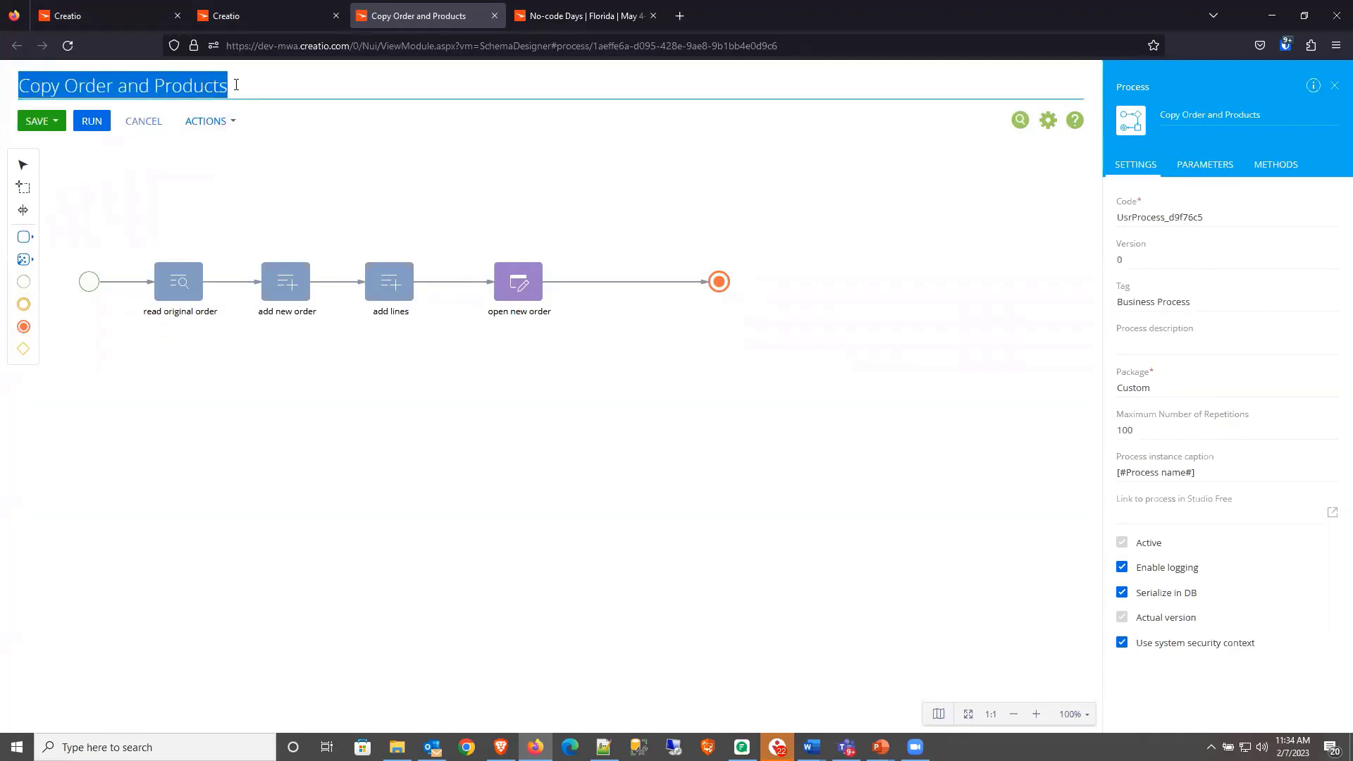
{"action": "left_click", "coordinate": [236, 84]}
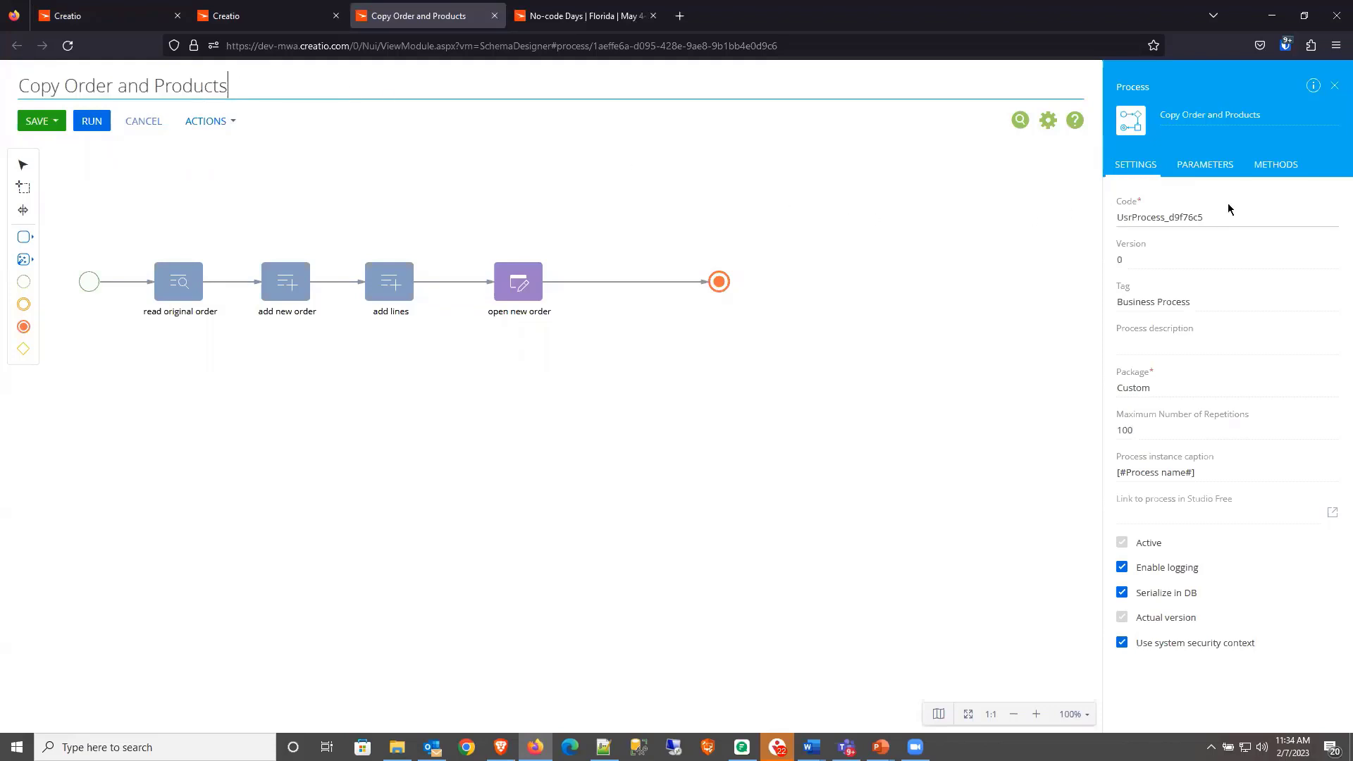
{"action": "left_click_drag", "start_coordinate": [1099, 297], "coordinate": [1023, 297]}
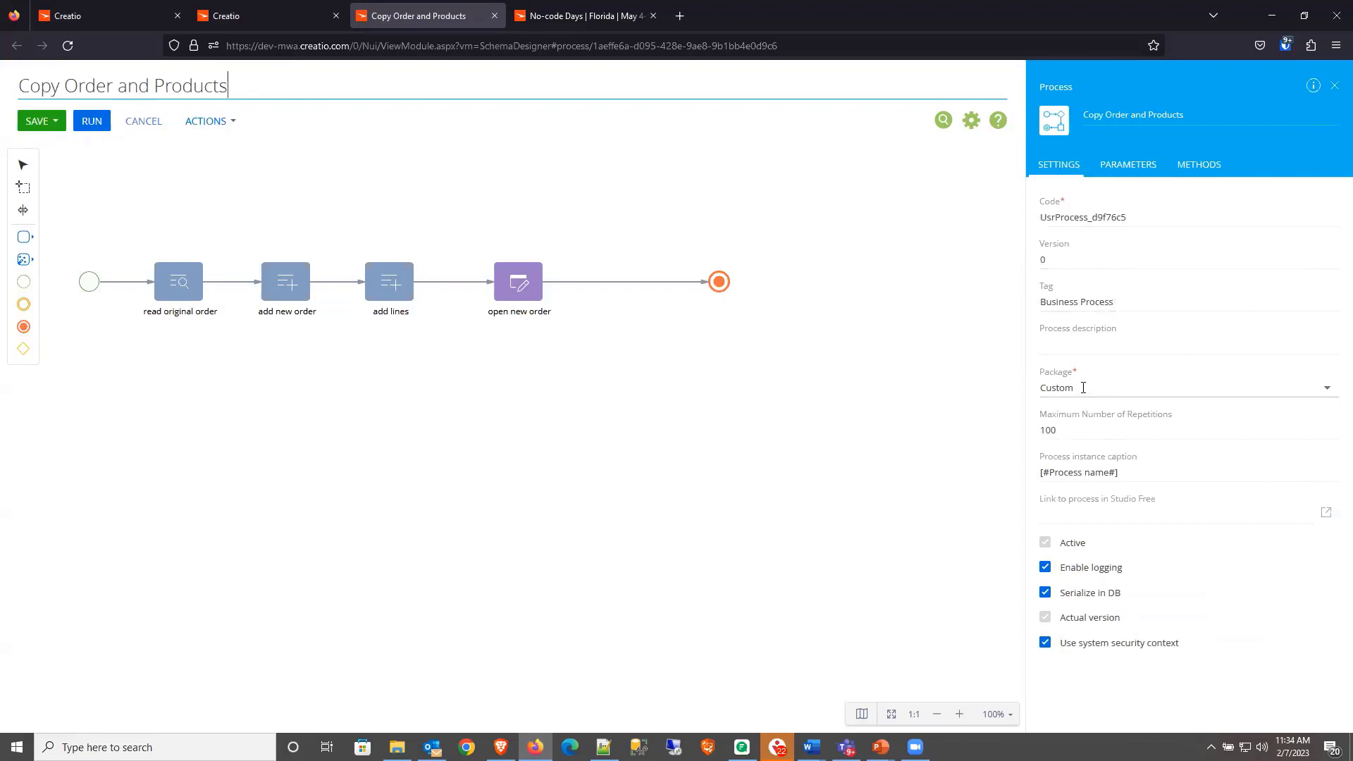
{"action": "double_click", "coordinate": [1065, 428]}
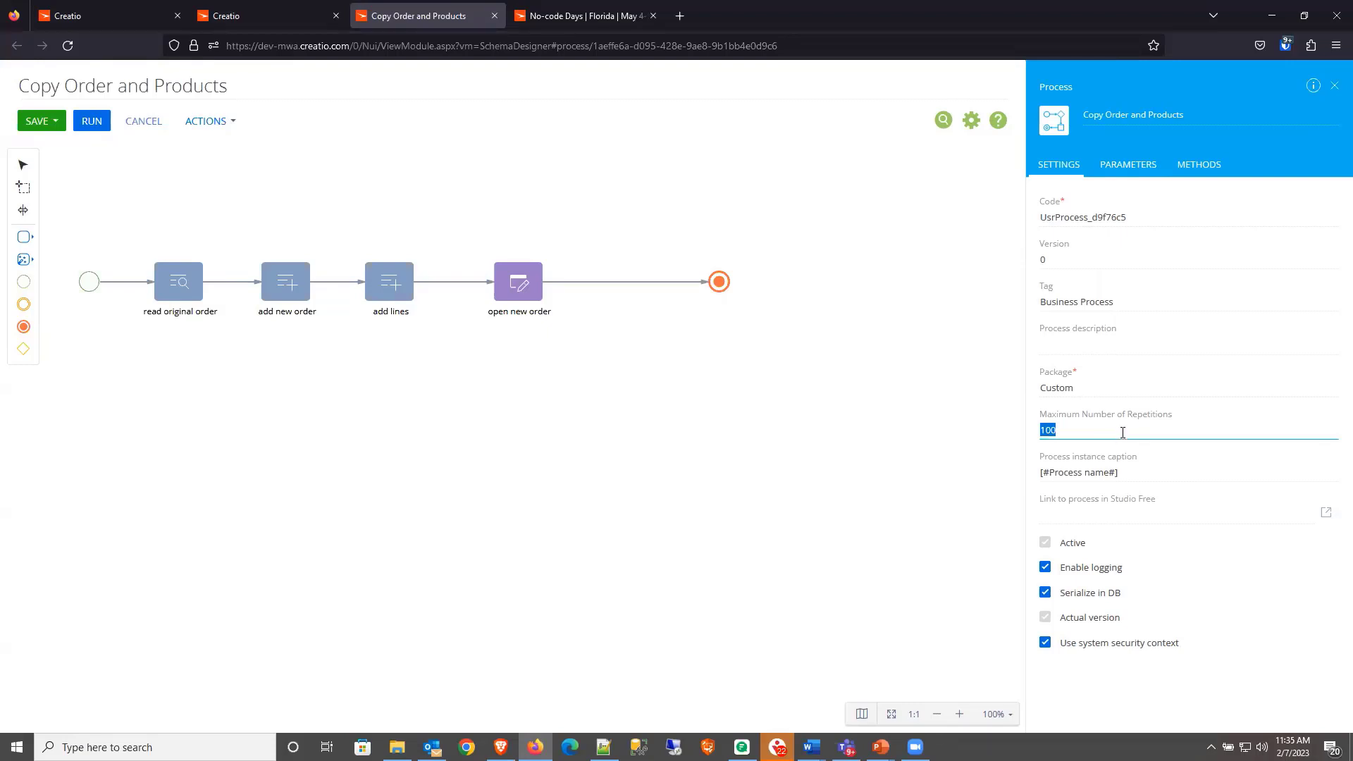
Step: Open the OrderID process parameter for editing, examine its direction options, and cancel without changing it
{"action": "left_click", "coordinate": [1127, 169]}
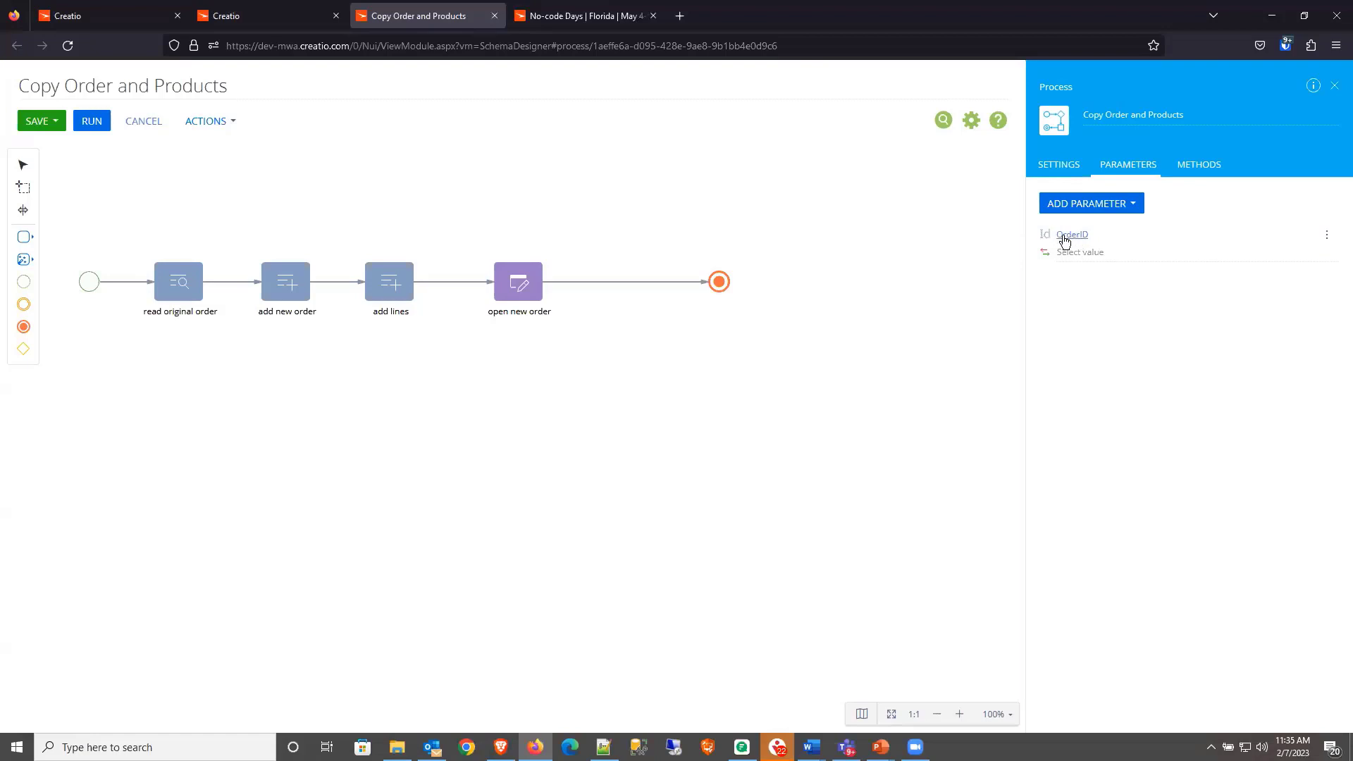
{"action": "left_click", "coordinate": [1326, 236]}
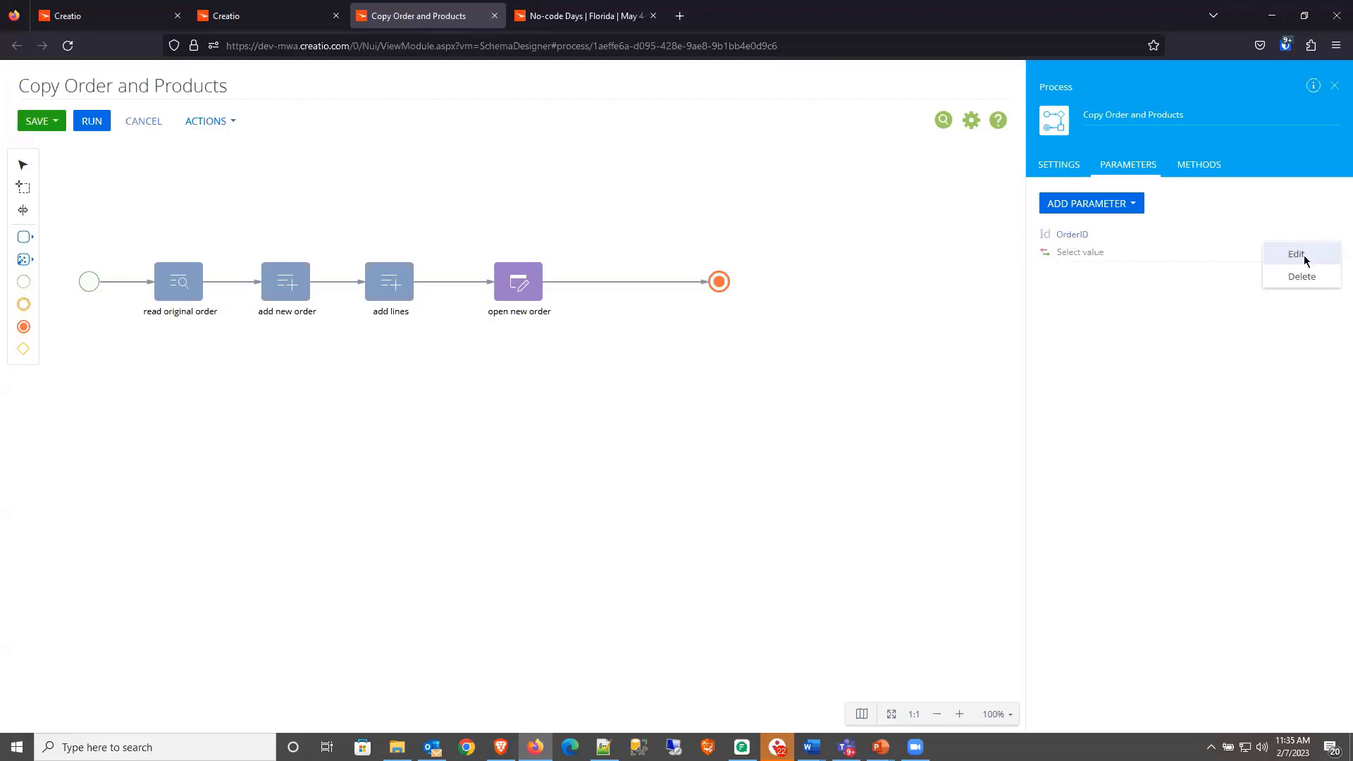
{"action": "left_click", "coordinate": [1301, 256]}
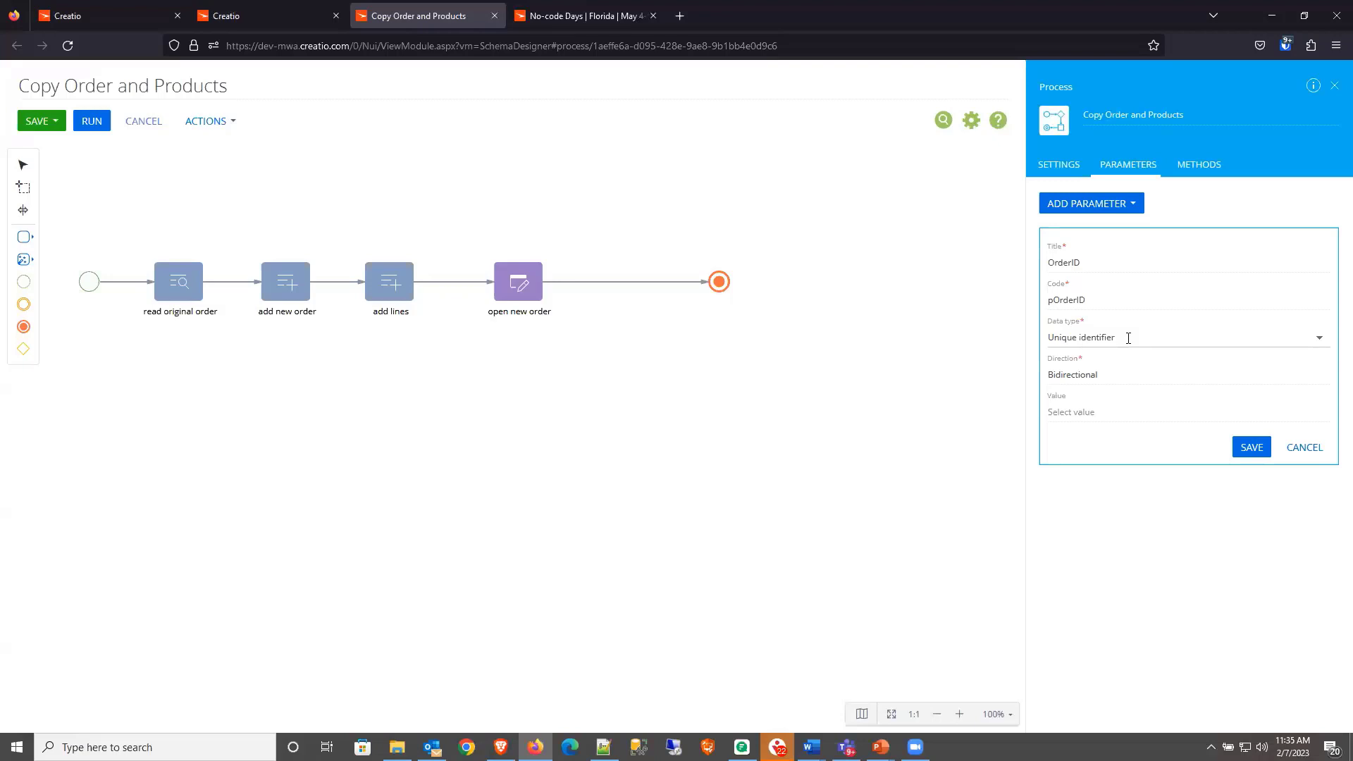
{"action": "left_click", "coordinate": [1120, 373]}
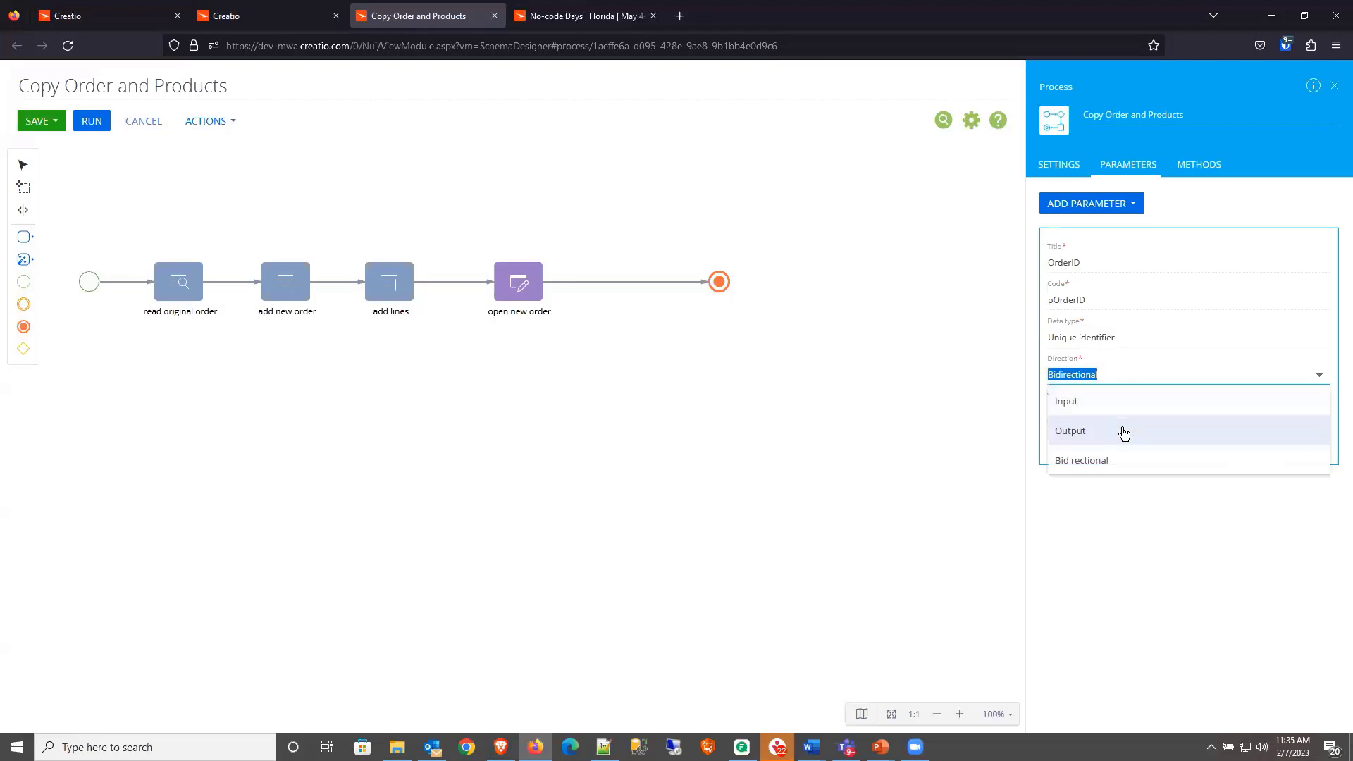
{"action": "left_click", "coordinate": [1131, 540]}
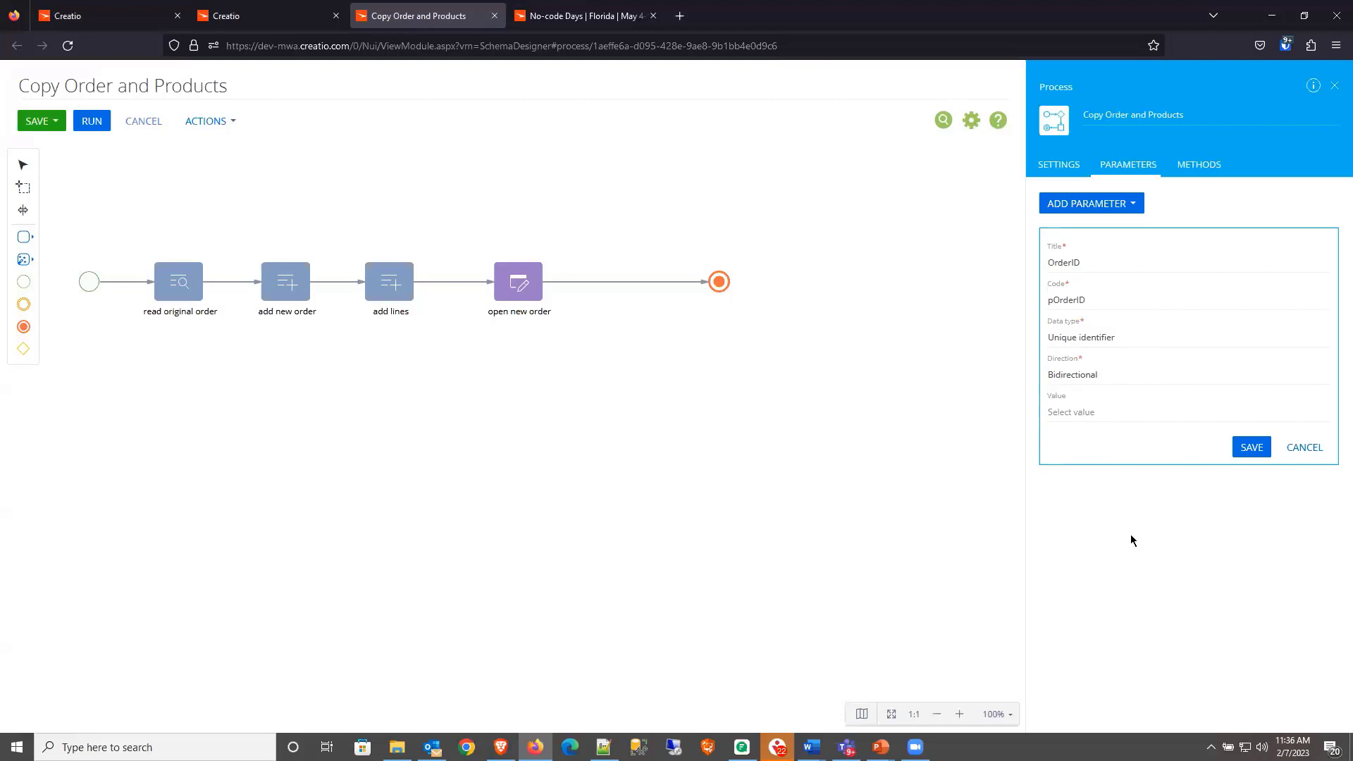
{"action": "left_click", "coordinate": [1305, 449]}
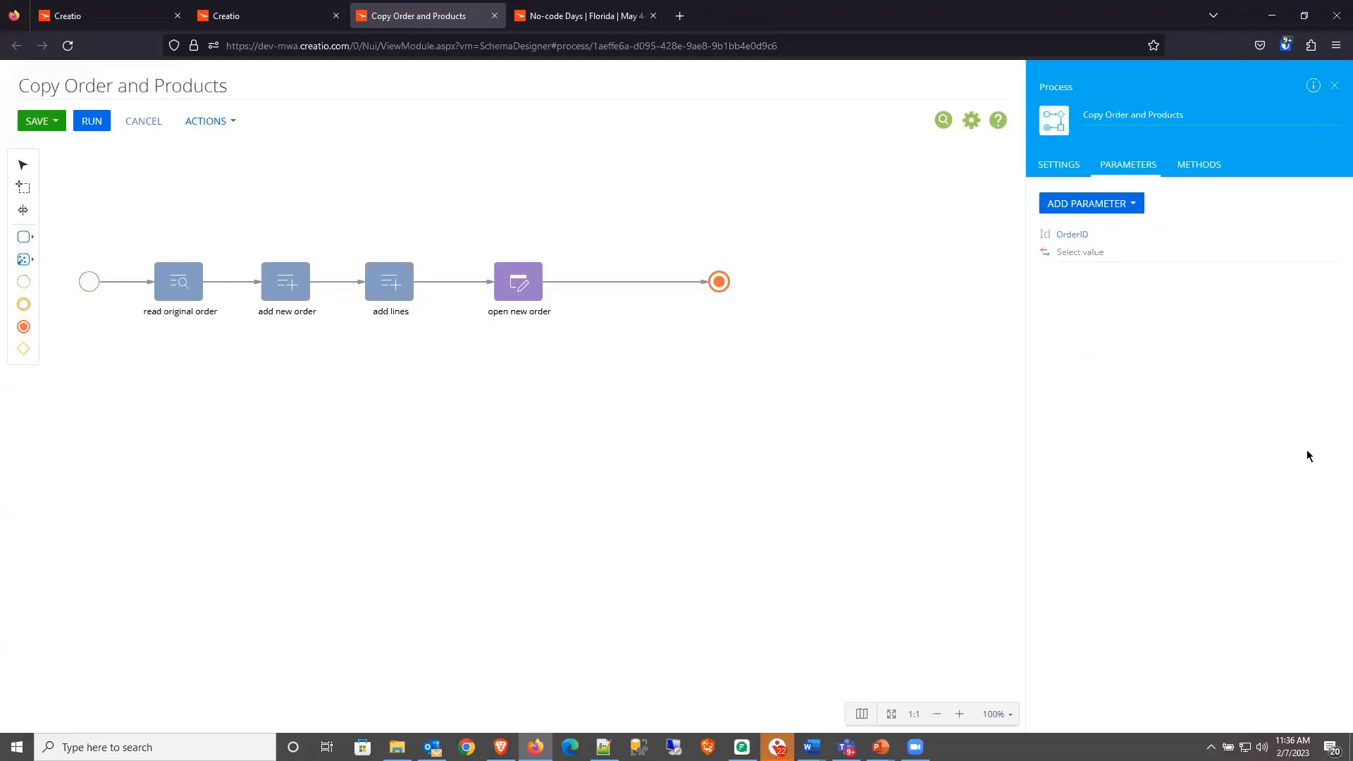
Step: Examine the data types available for a new process parameter, including the additional types under Other
{"action": "left_click", "coordinate": [1132, 204]}
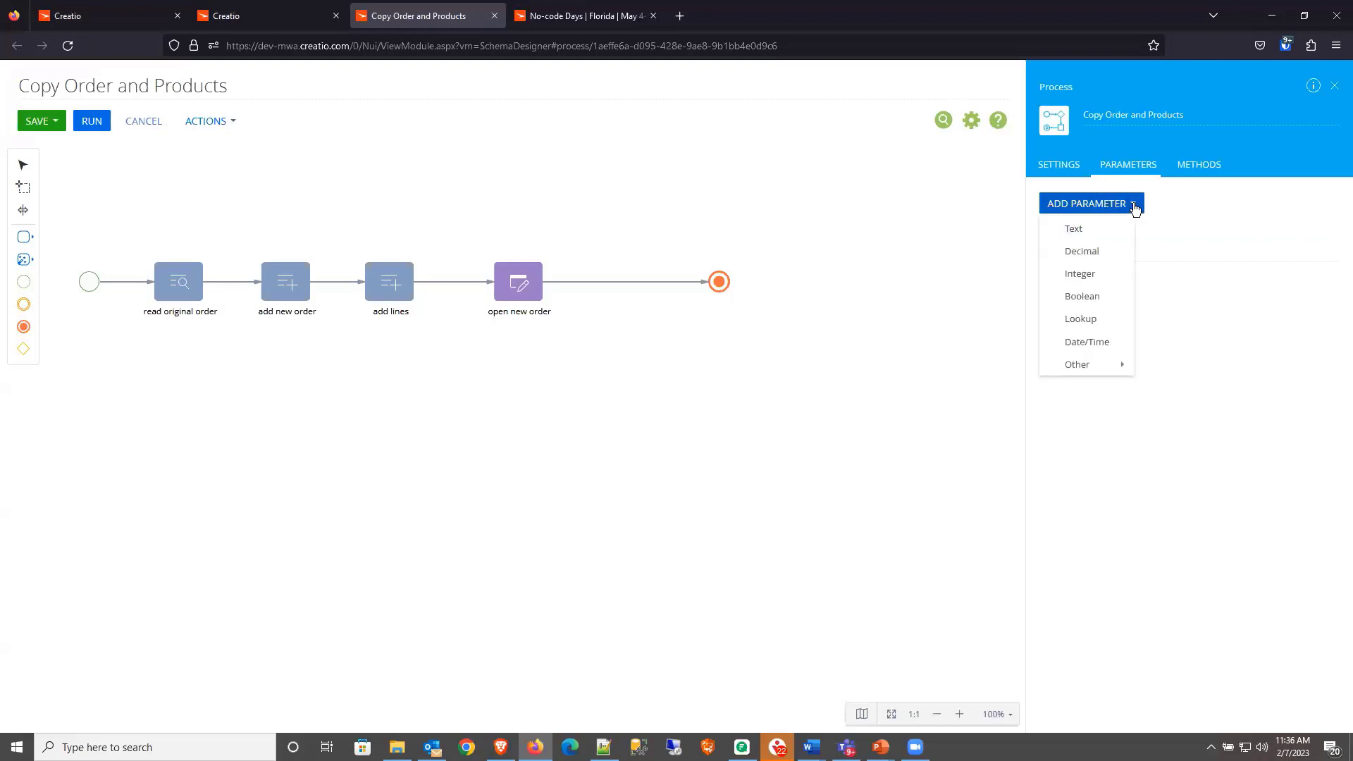
{"action": "mouse_move", "coordinate": [1103, 365]}
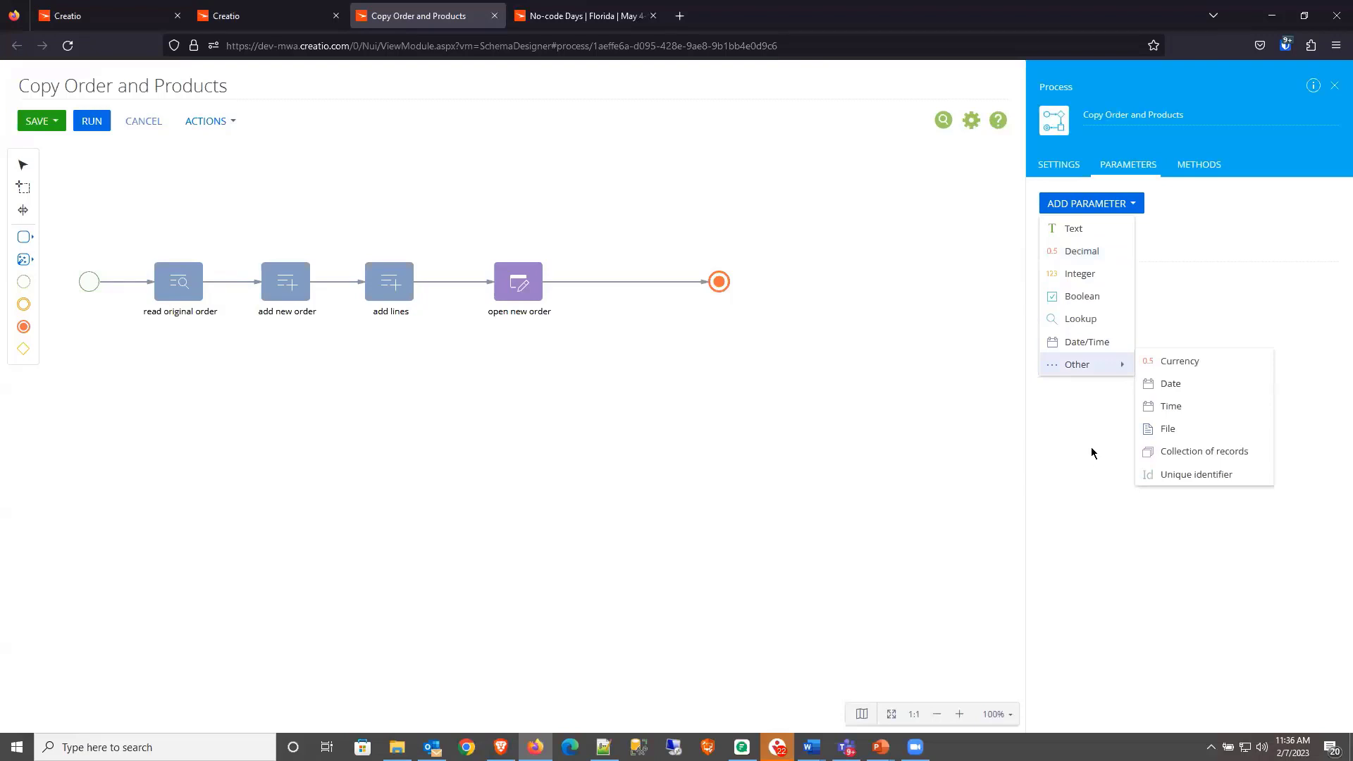
{"action": "left_click", "coordinate": [1092, 419]}
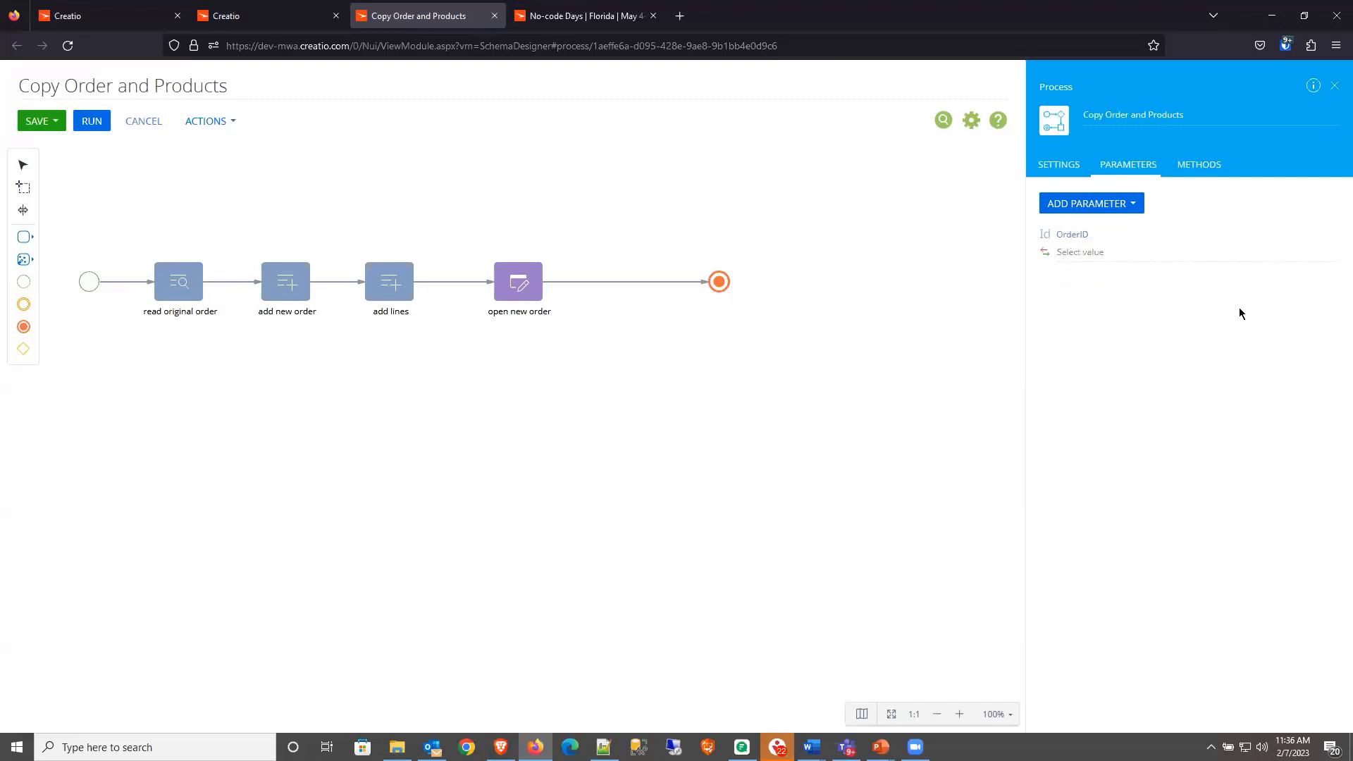
Step: View the process's methods and parameters, and return to its general settings
{"action": "left_click", "coordinate": [1198, 174]}
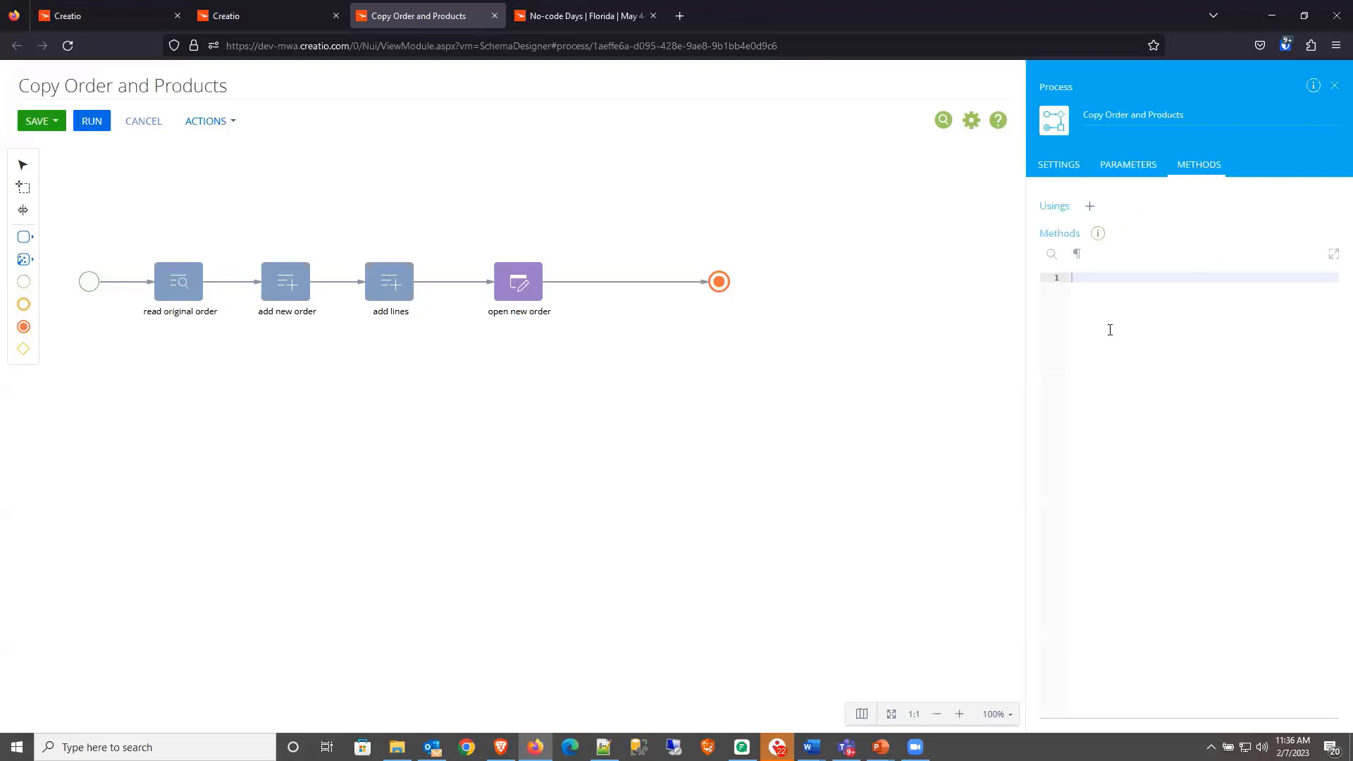
{"action": "left_click", "coordinate": [1131, 167]}
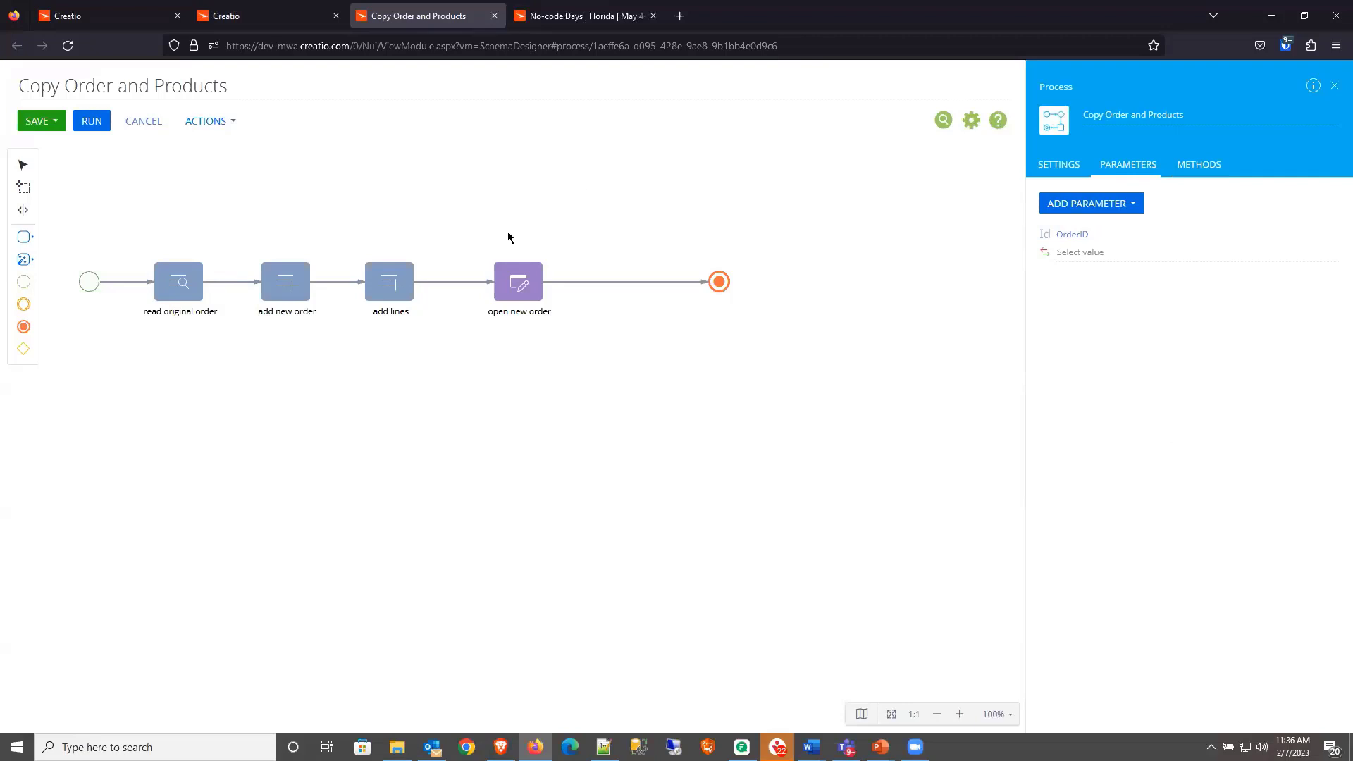
{"action": "left_click", "coordinate": [1061, 165]}
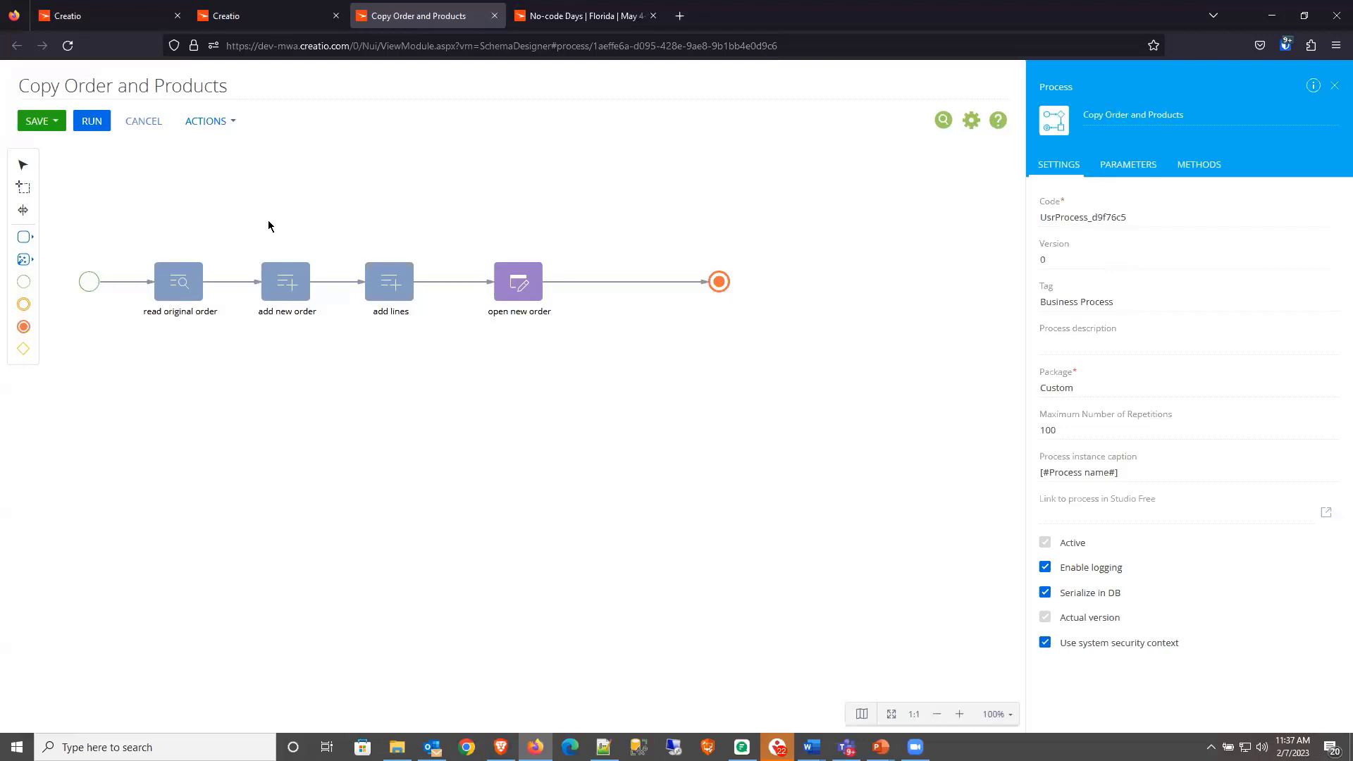
Step: Recheck the processes runnable on order ORD-10 in the Orders section, and return to the Copy Order and Products diagram
{"action": "left_click", "coordinate": [104, 21]}
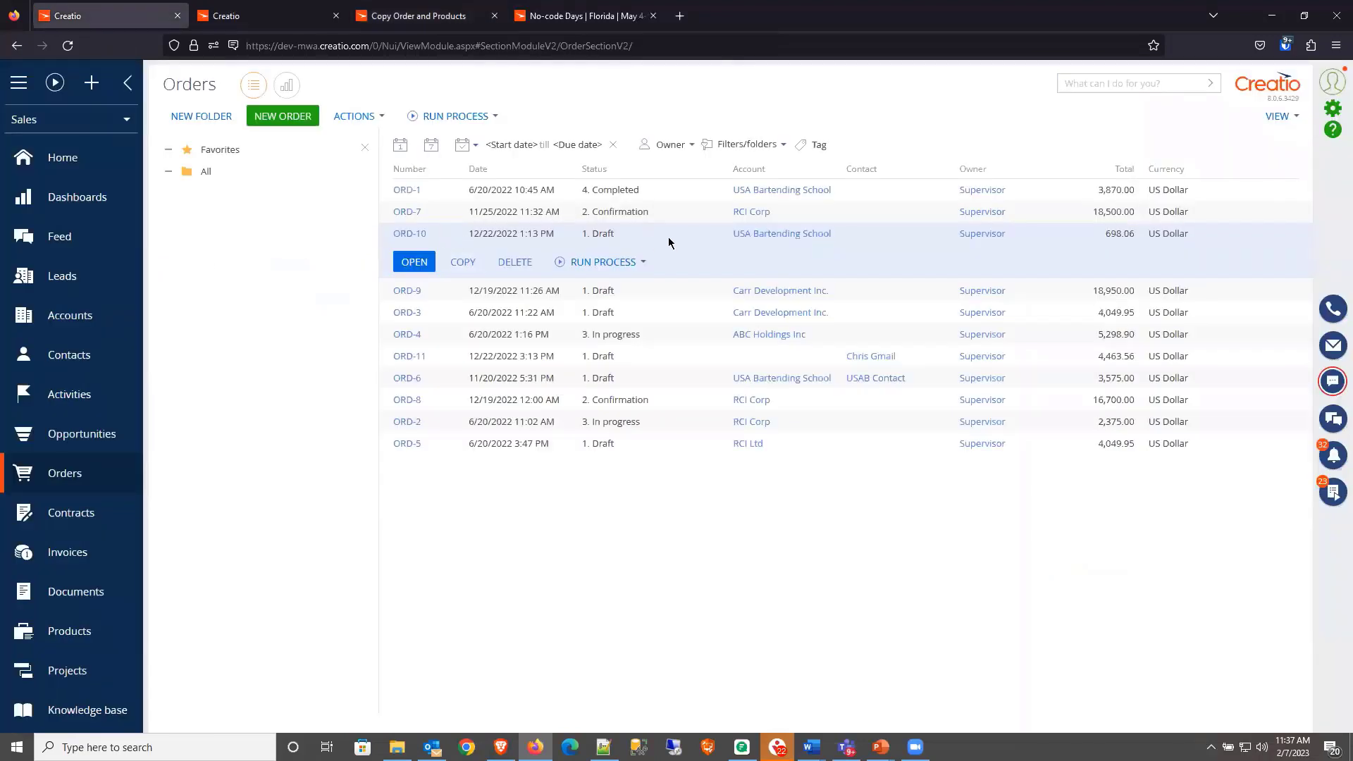
{"action": "left_click", "coordinate": [615, 264]}
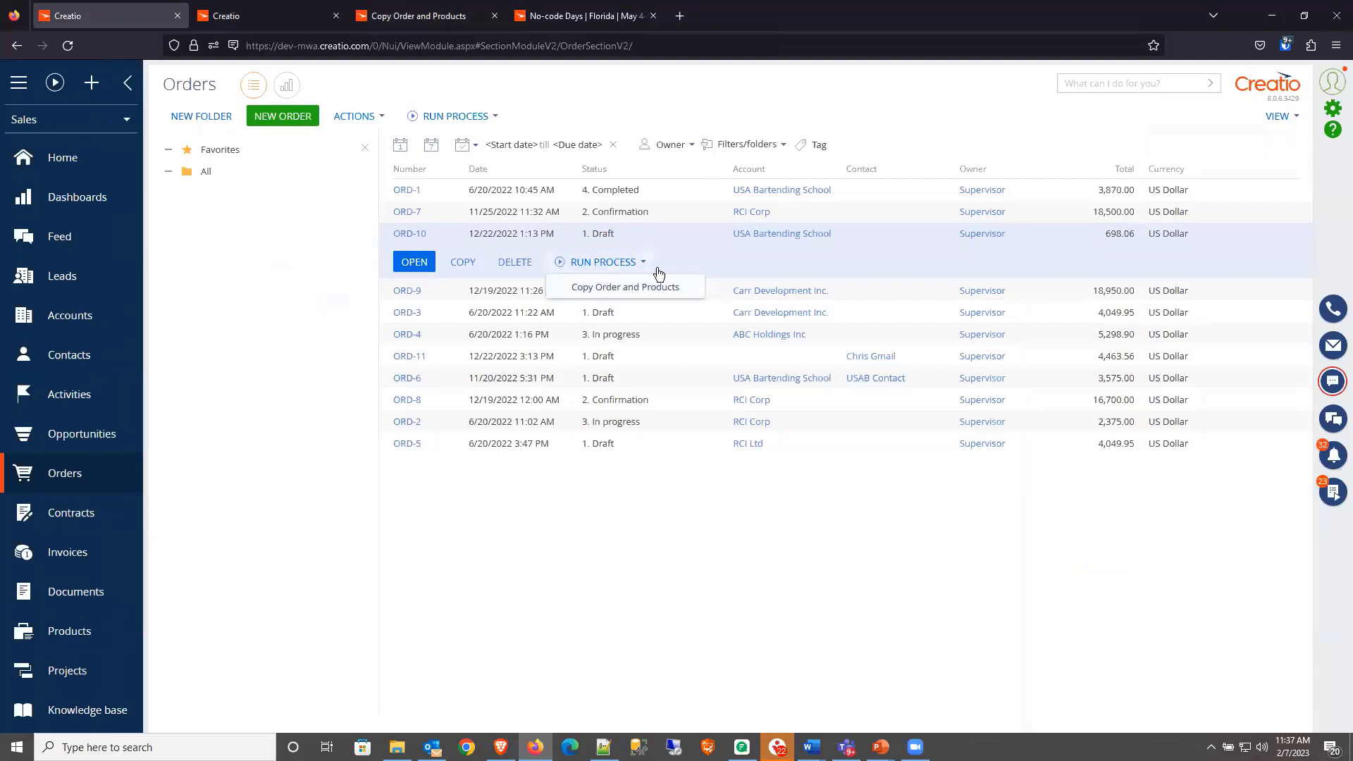
{"action": "left_click", "coordinate": [260, 15]}
{"action": "left_click", "coordinate": [409, 14]}
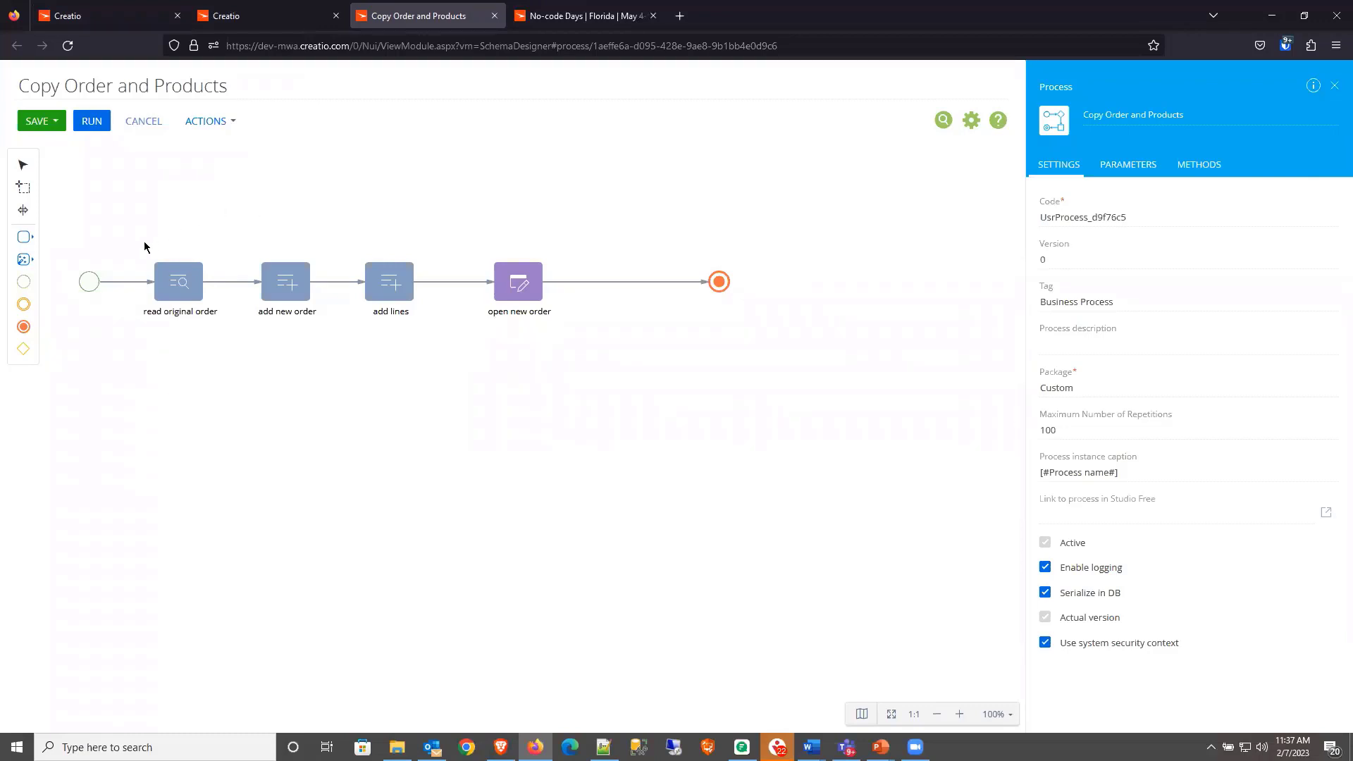
Step: Inspect the start event's settings, and place an extra simple start event below the flow and delete it
{"action": "left_click", "coordinate": [89, 283]}
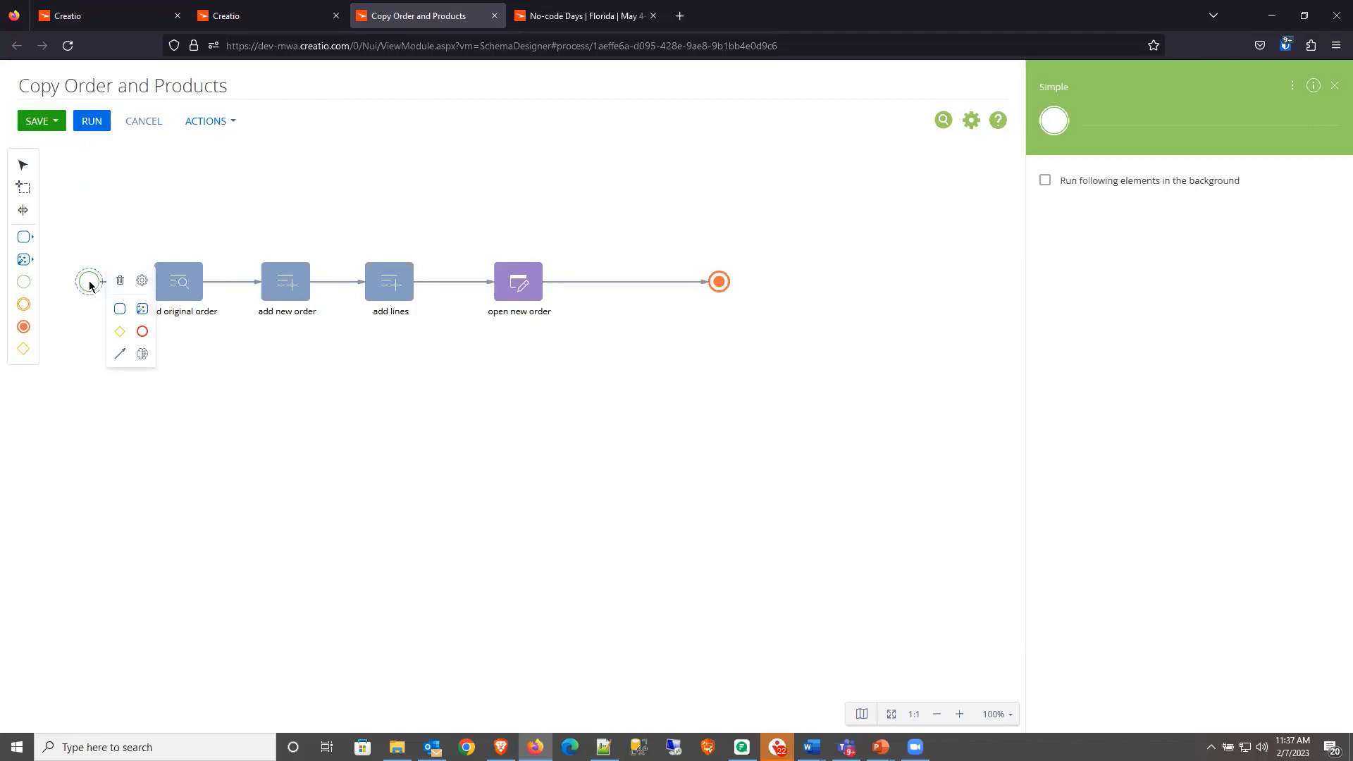
{"action": "left_click", "coordinate": [97, 205]}
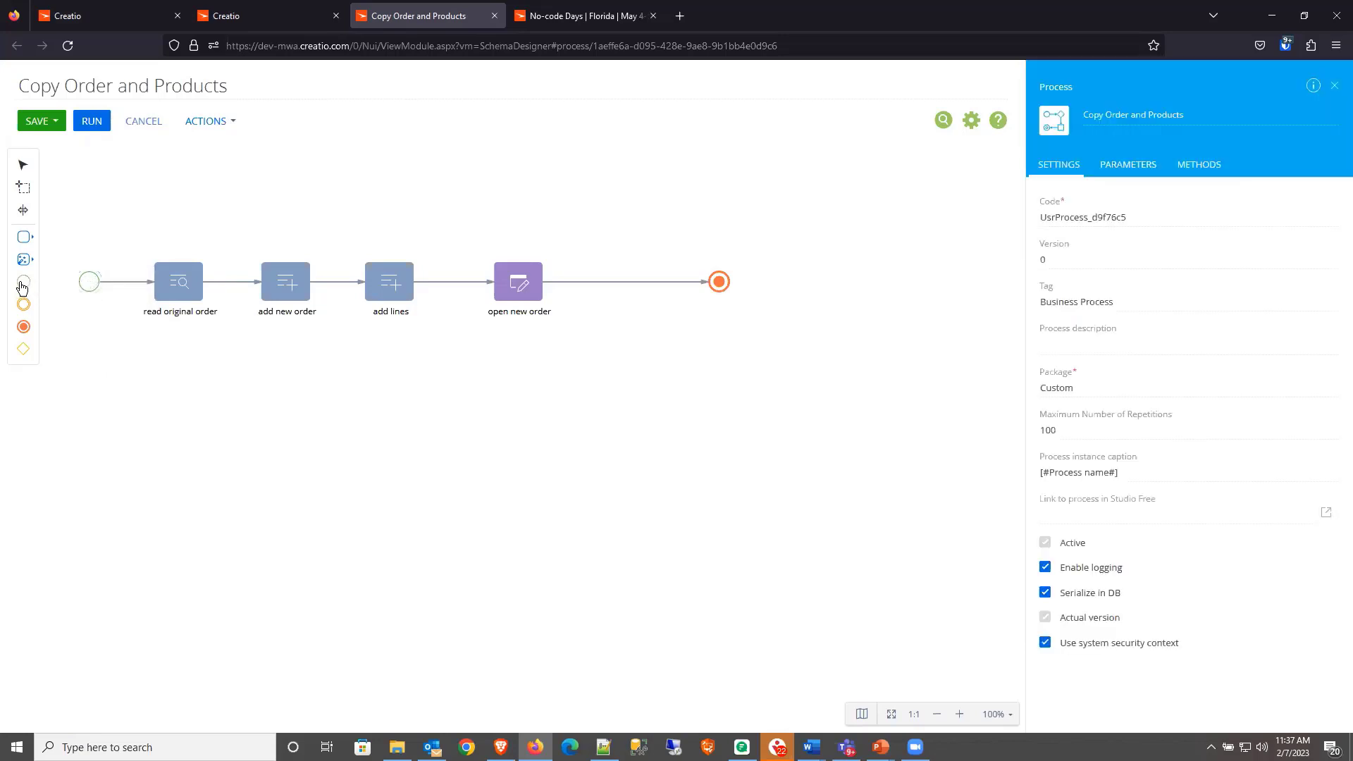
{"action": "left_click_drag", "start_coordinate": [22, 286], "coordinate": [237, 454]}
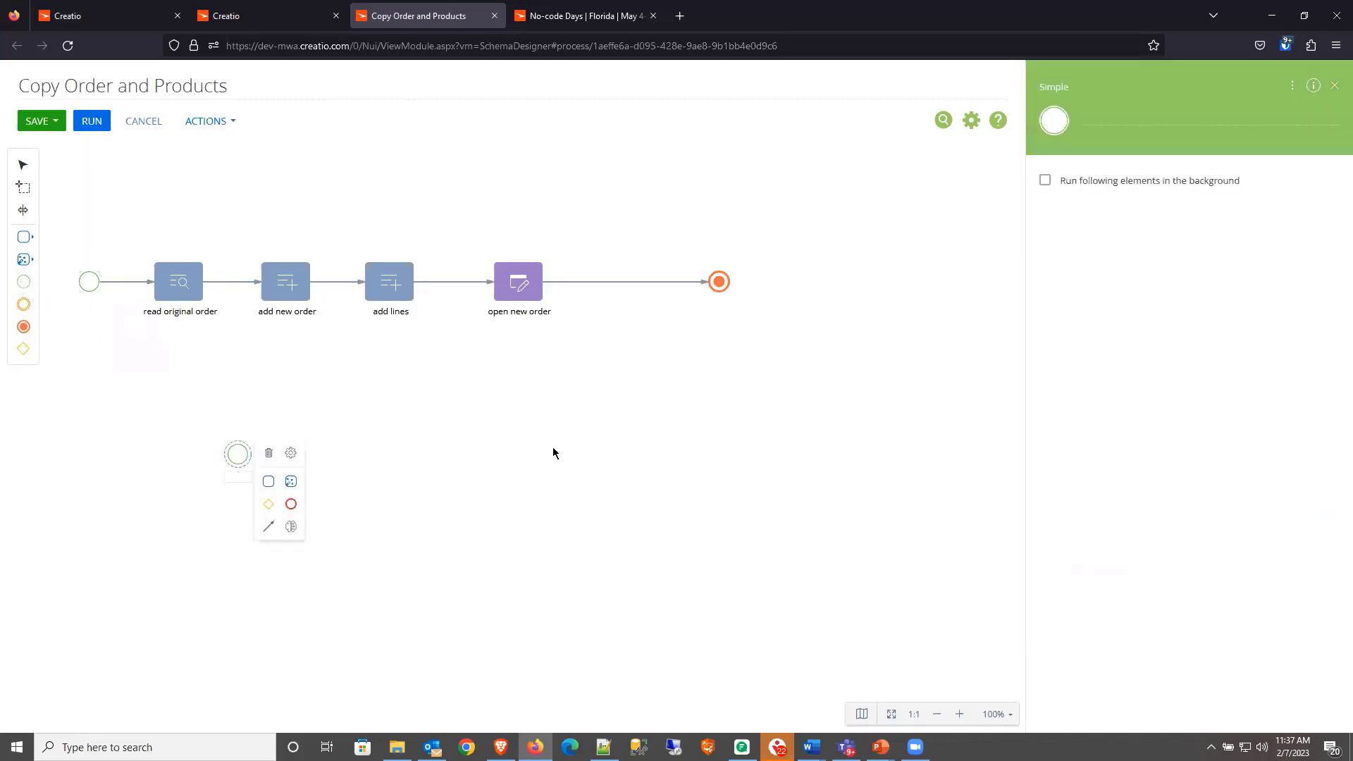
{"action": "left_click", "coordinate": [269, 453]}
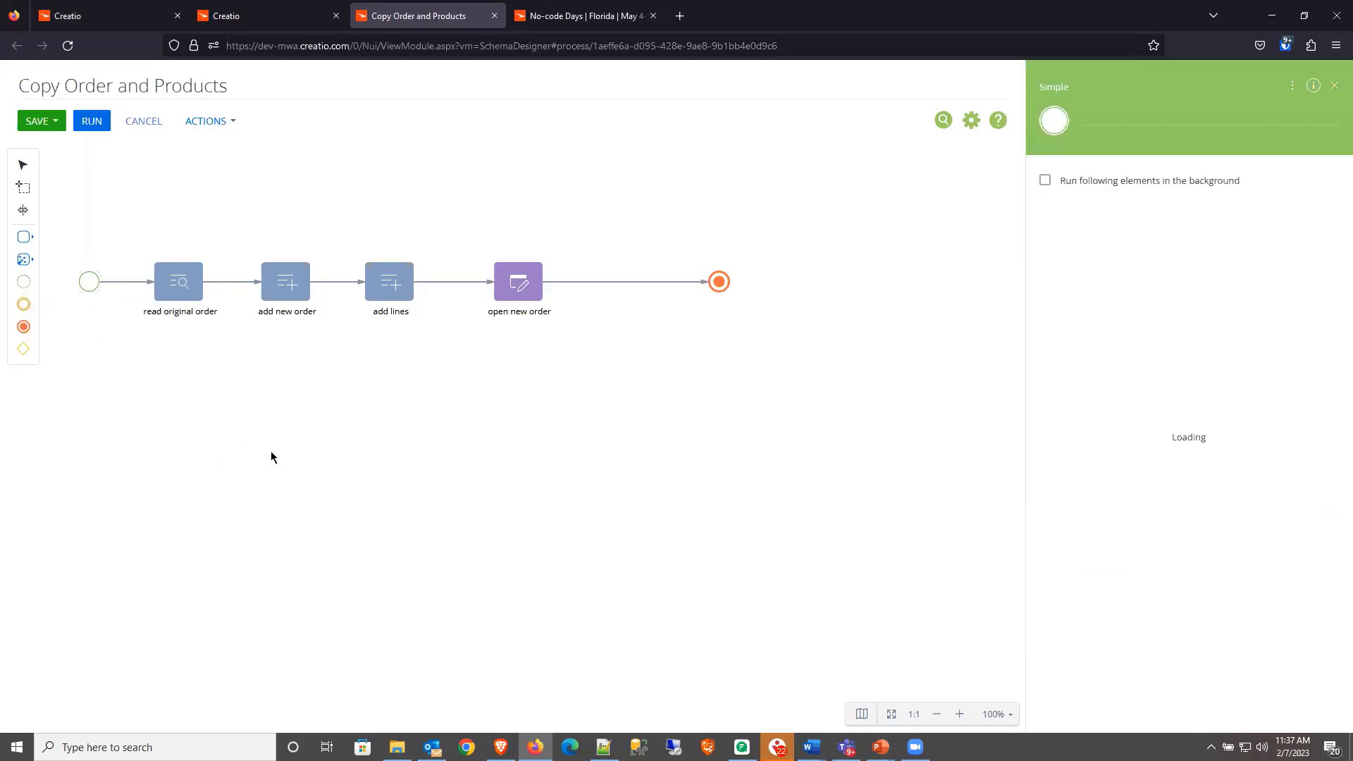
Step: Show the alternative event types that the process's existing start event can be changed to
{"action": "left_click", "coordinate": [88, 281]}
{"action": "left_click", "coordinate": [142, 280]}
{"action": "left_click", "coordinate": [58, 338]}
{"action": "left_click", "coordinate": [88, 282]}
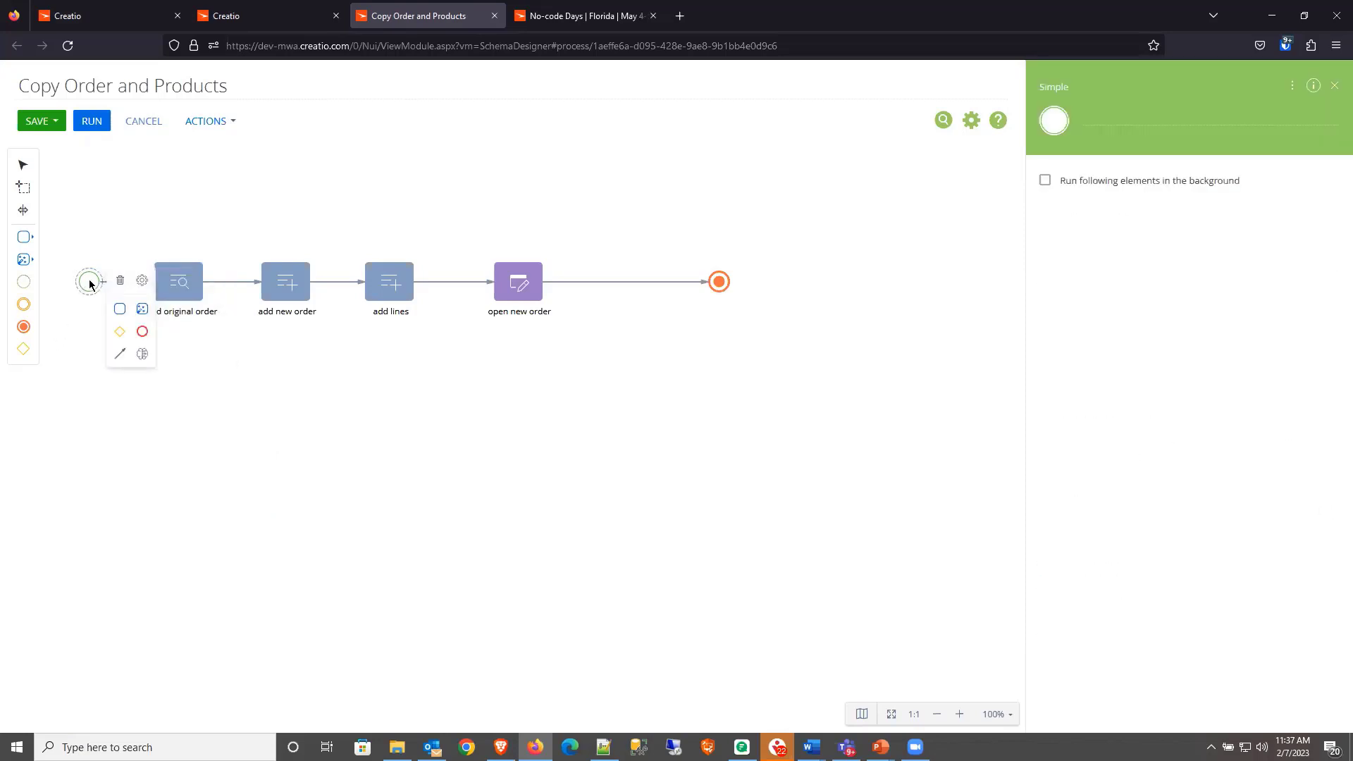
{"action": "left_click", "coordinate": [143, 281]}
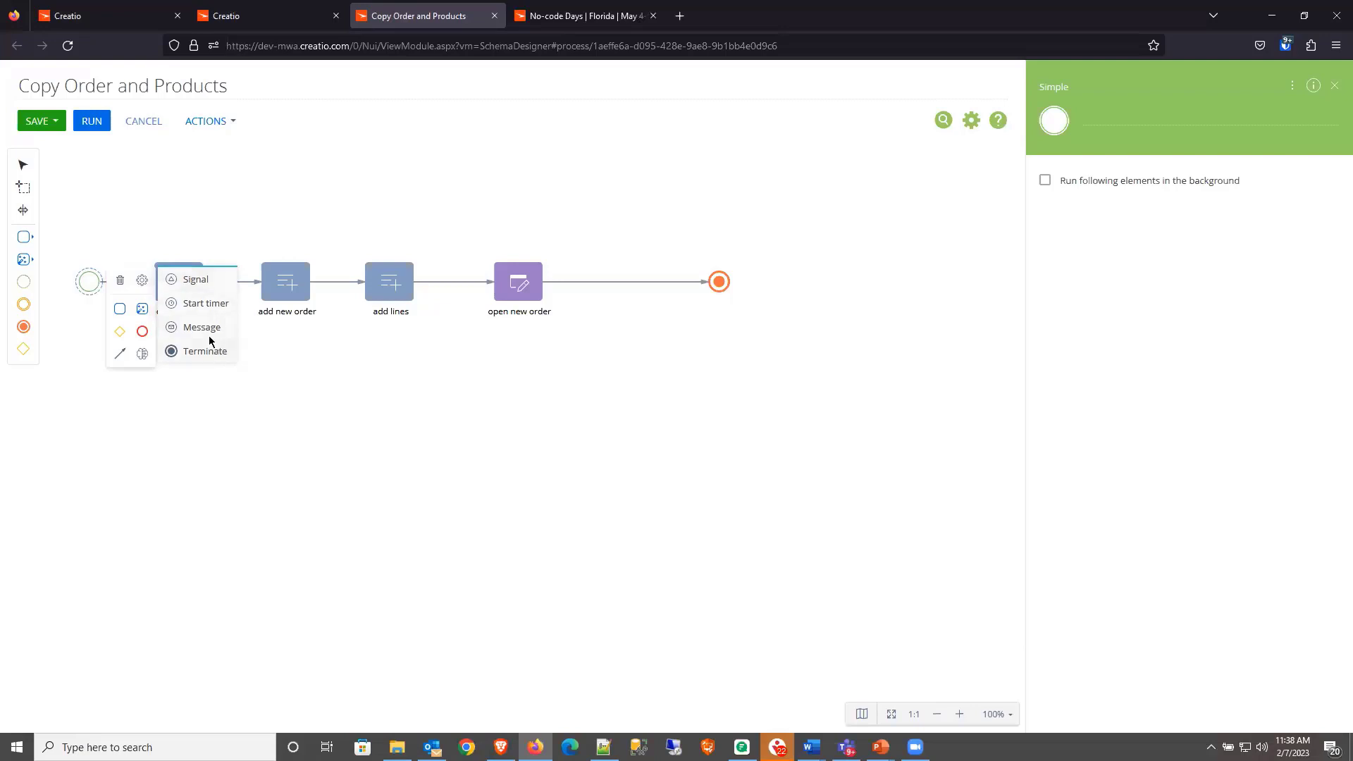
Step: Look at the read original order element's settings and the list of system actions available for the diagram
{"action": "left_click", "coordinate": [219, 405]}
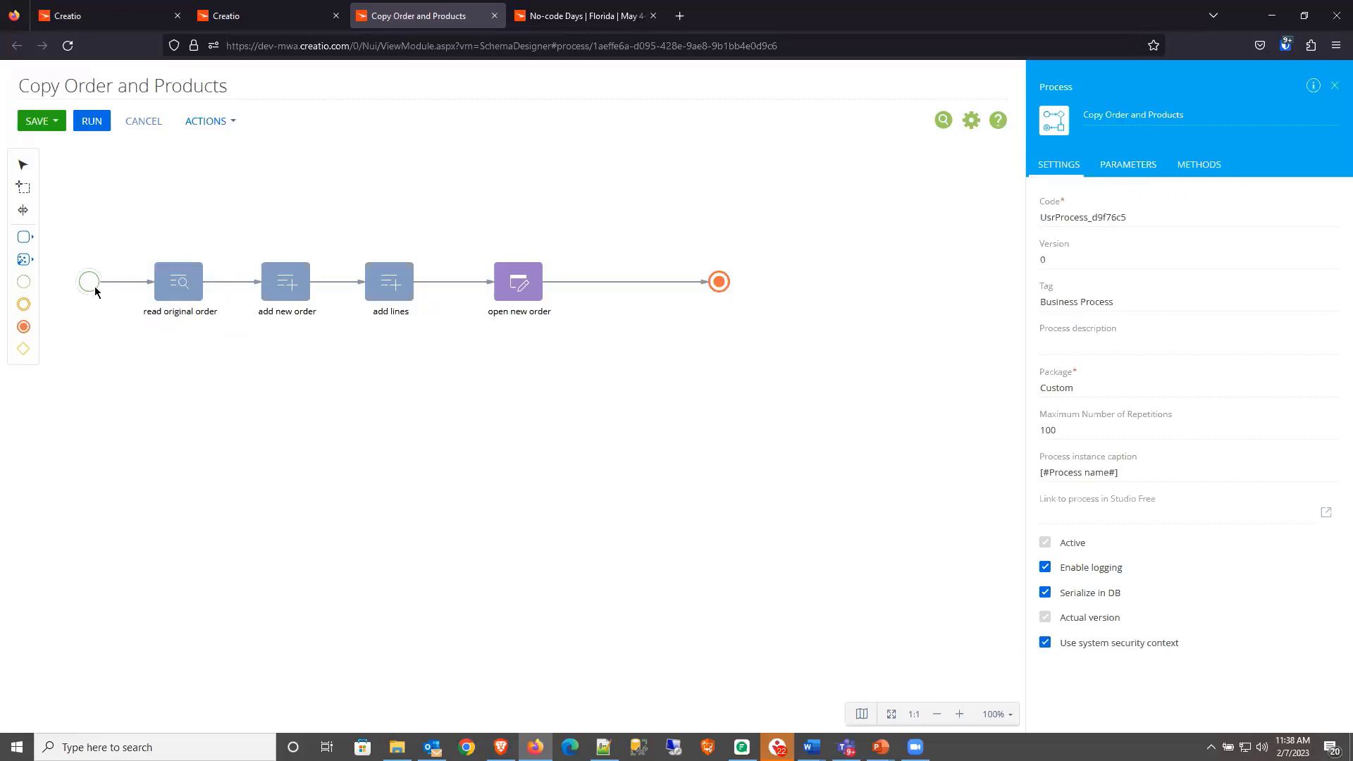
{"action": "left_click", "coordinate": [192, 292]}
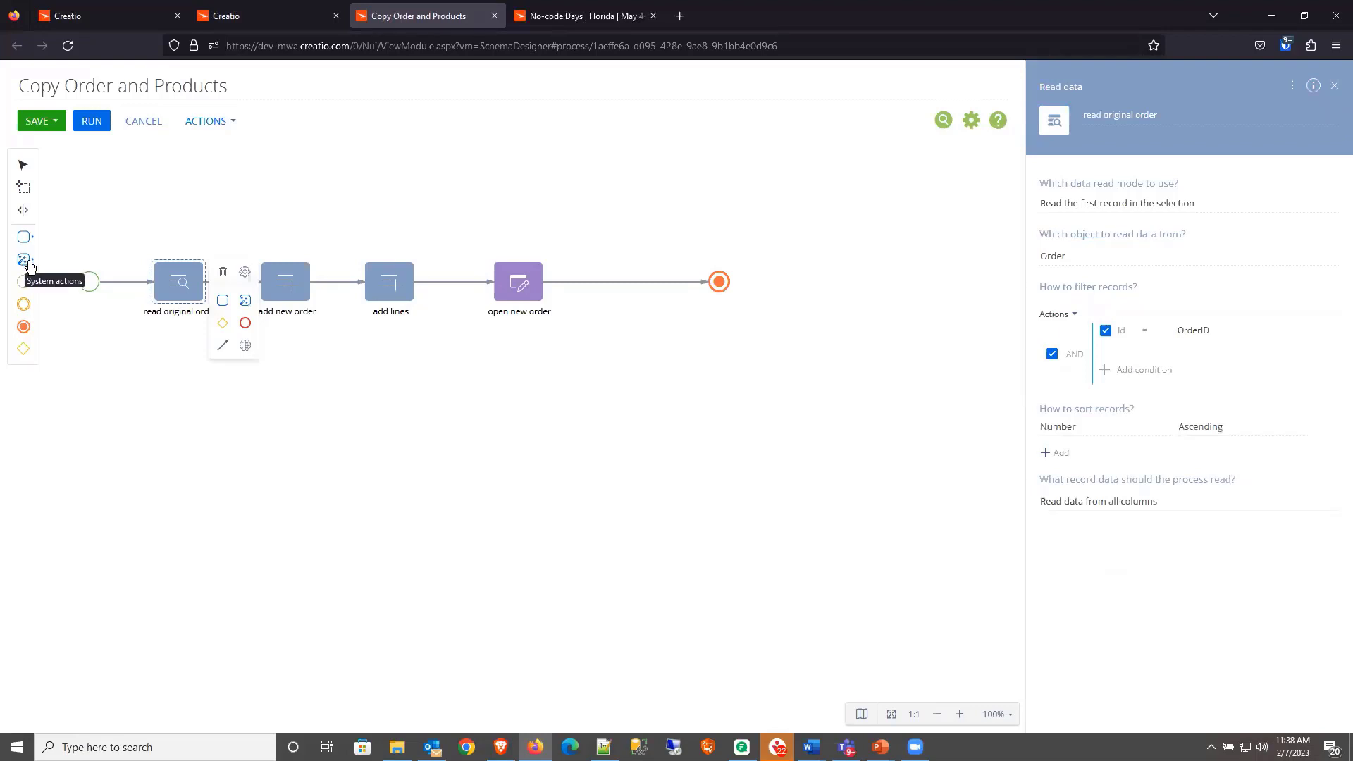
{"action": "left_click", "coordinate": [28, 265]}
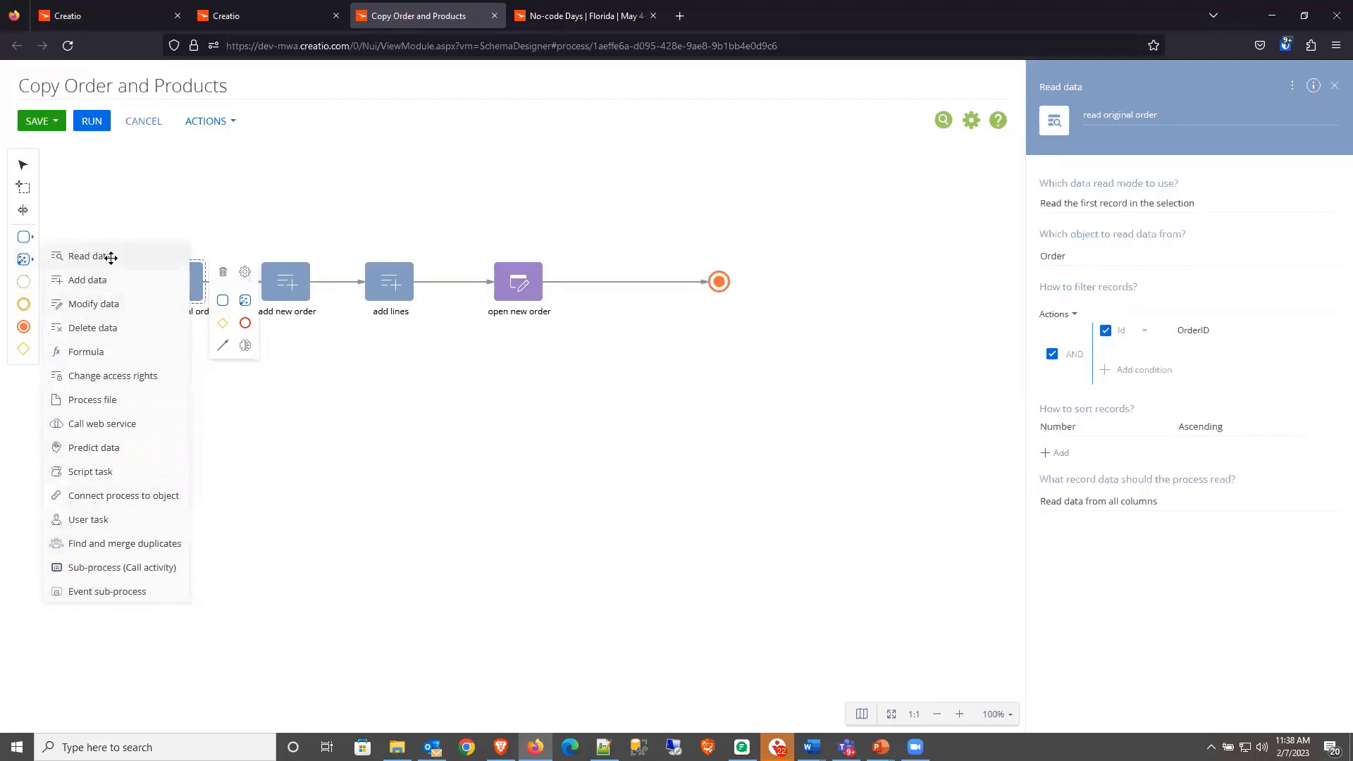
{"action": "left_click", "coordinate": [182, 231]}
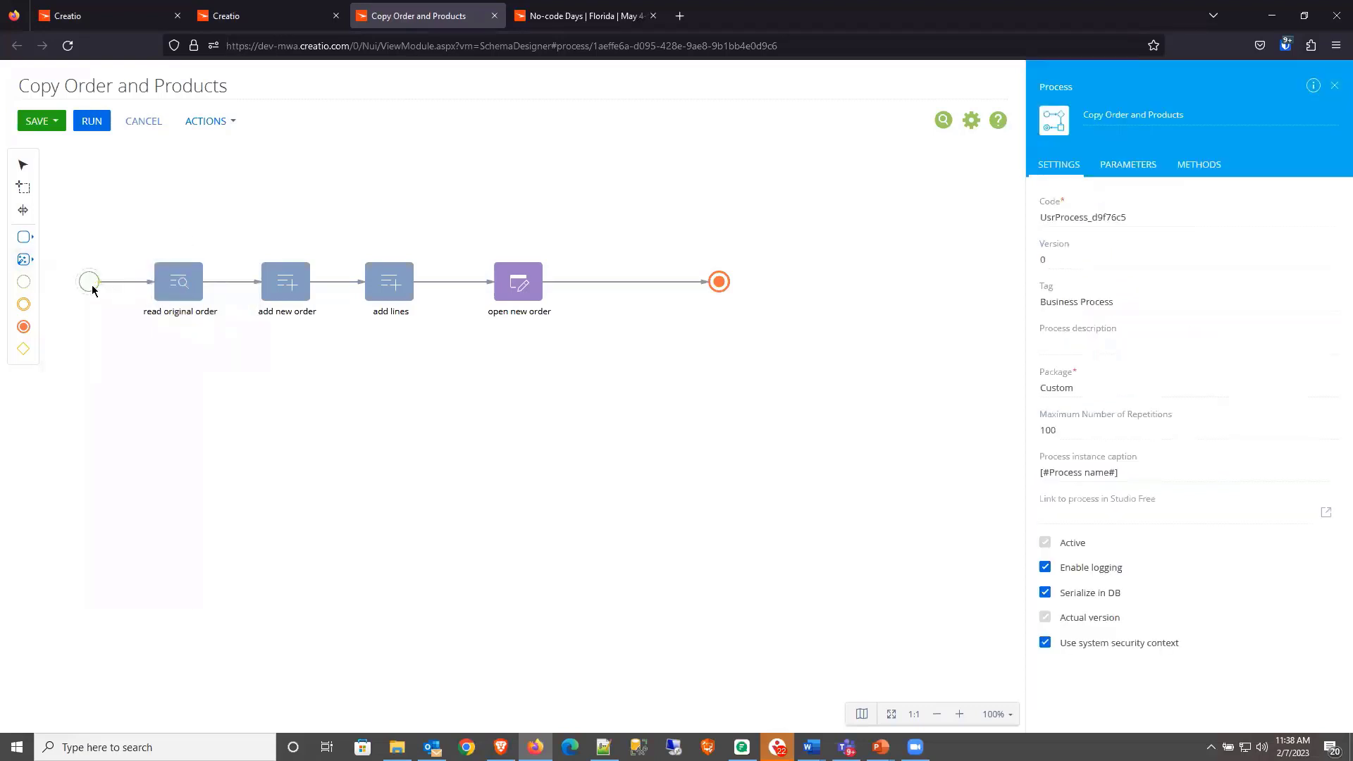
Step: Examine the data read modes and the selectable source objects of the read original order element
{"action": "left_click", "coordinate": [181, 291]}
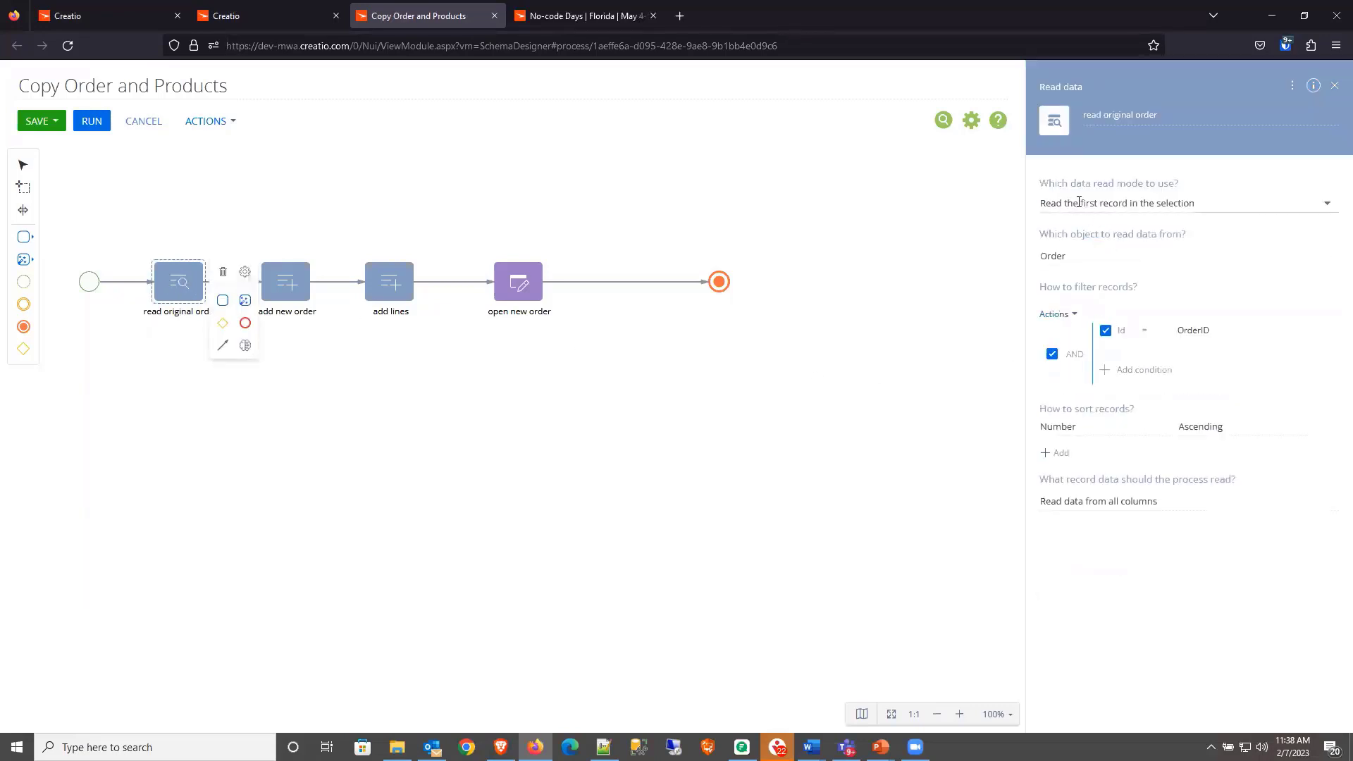
{"action": "left_click", "coordinate": [1327, 208]}
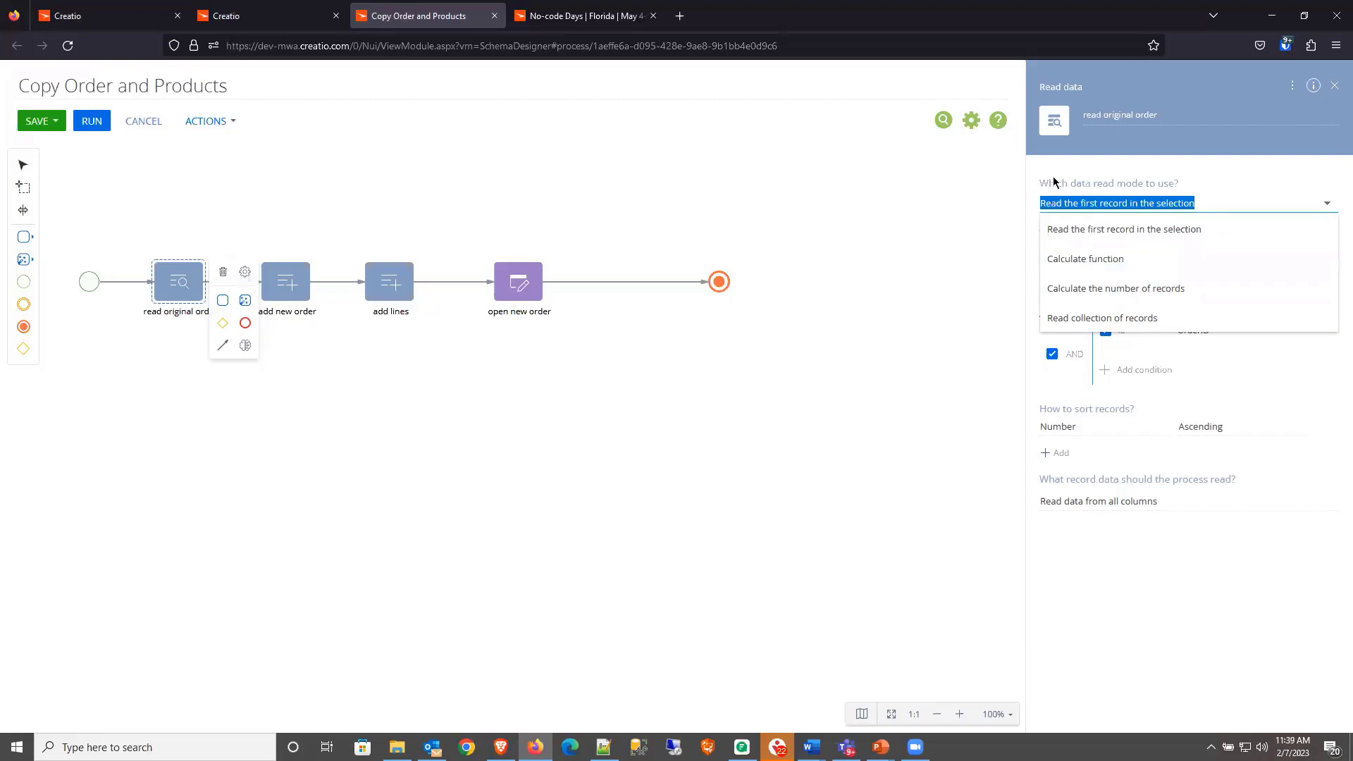
{"action": "left_click", "coordinate": [1082, 168]}
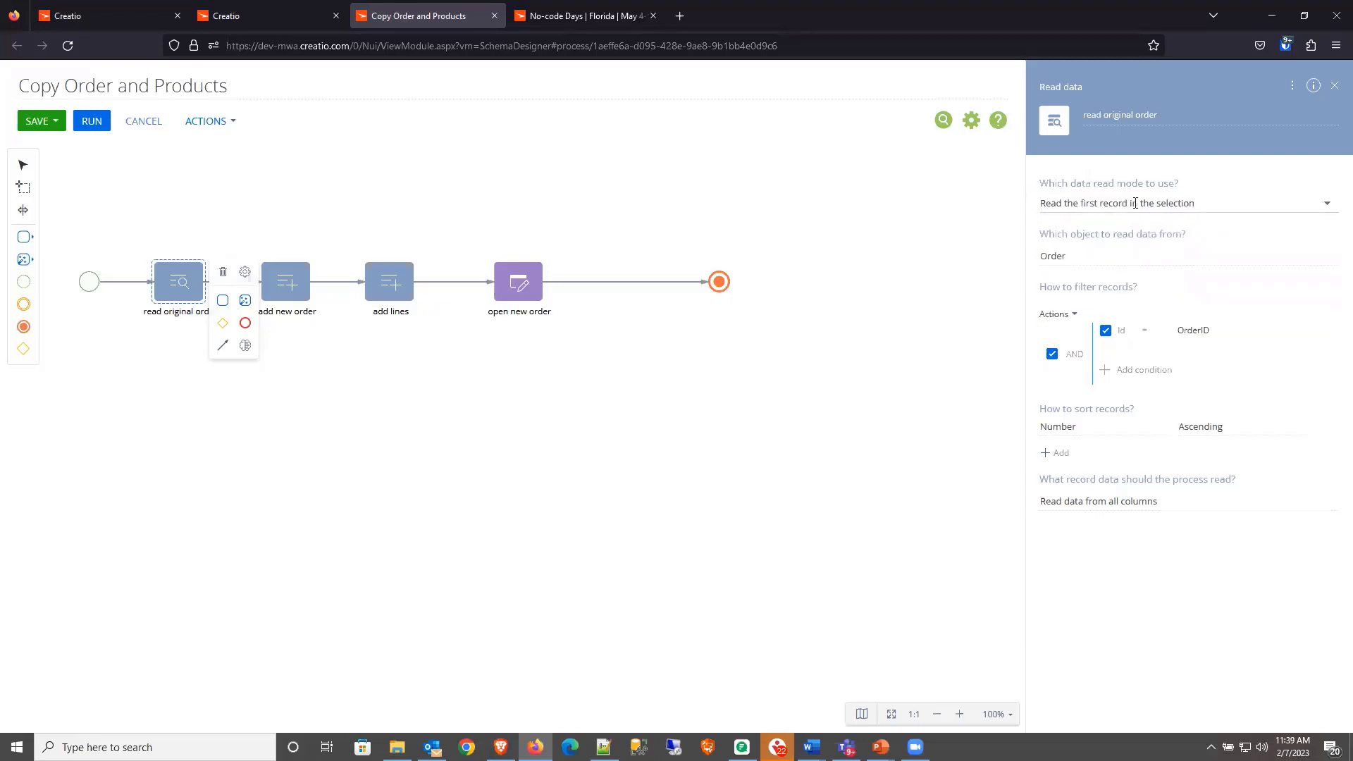
{"action": "left_click", "coordinate": [1327, 261]}
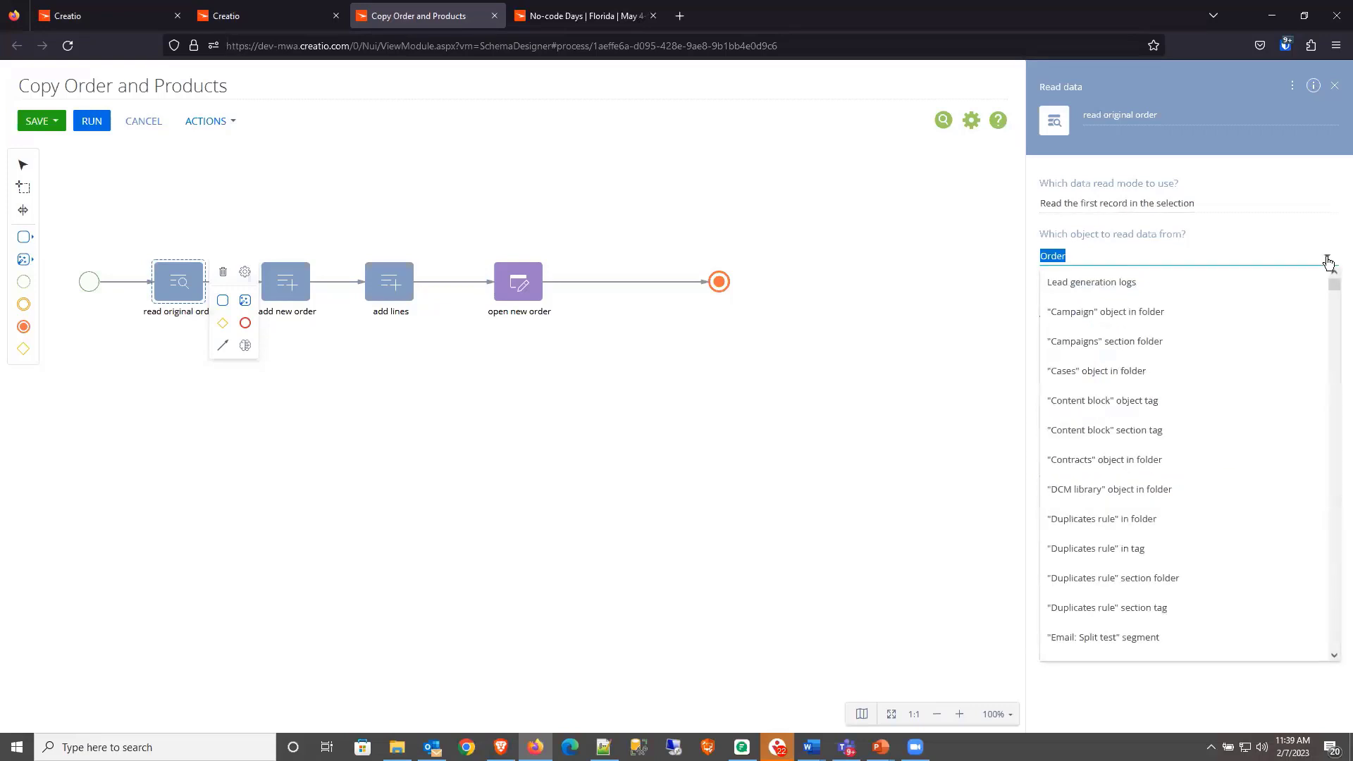
{"action": "left_click", "coordinate": [1328, 262]}
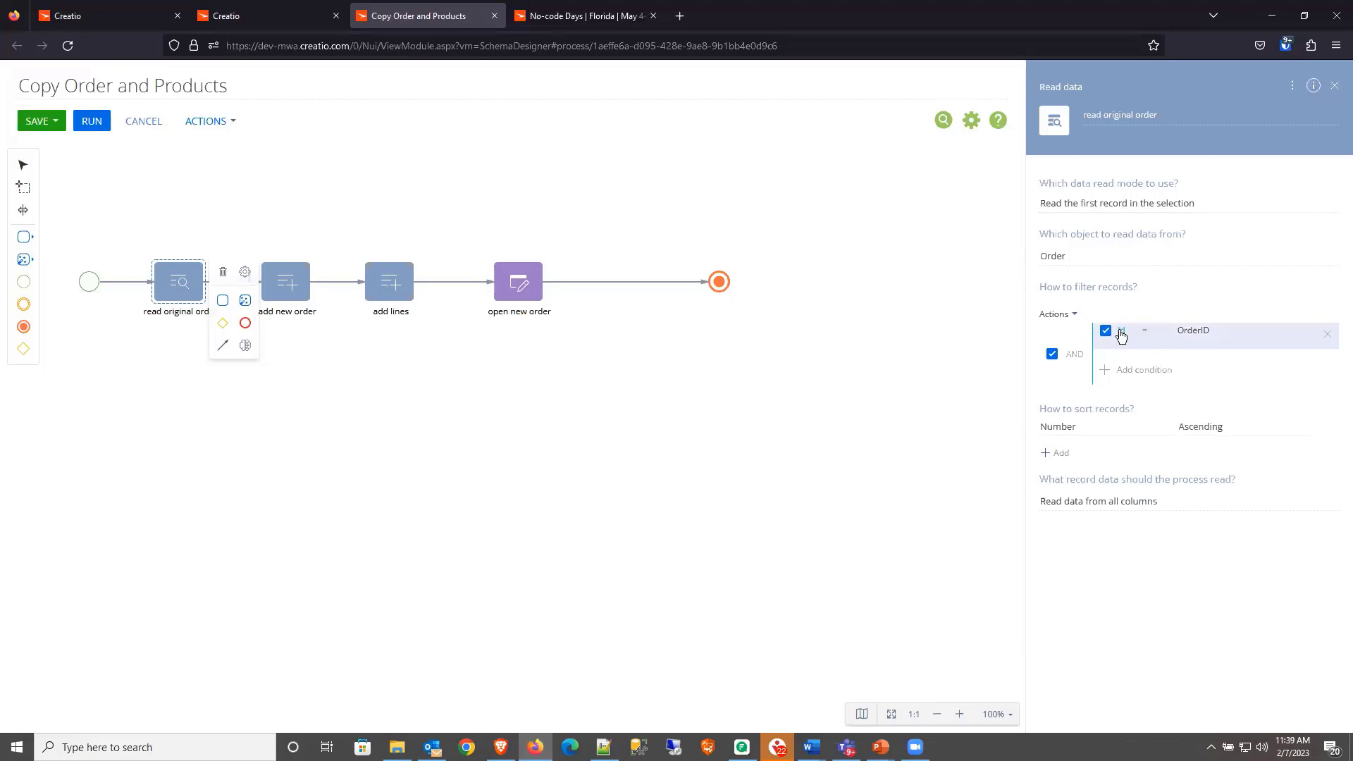
Step: View the process parameters that the read original order element's Id filter can be compared with, and cancel the selection
{"action": "left_click", "coordinate": [1198, 334]}
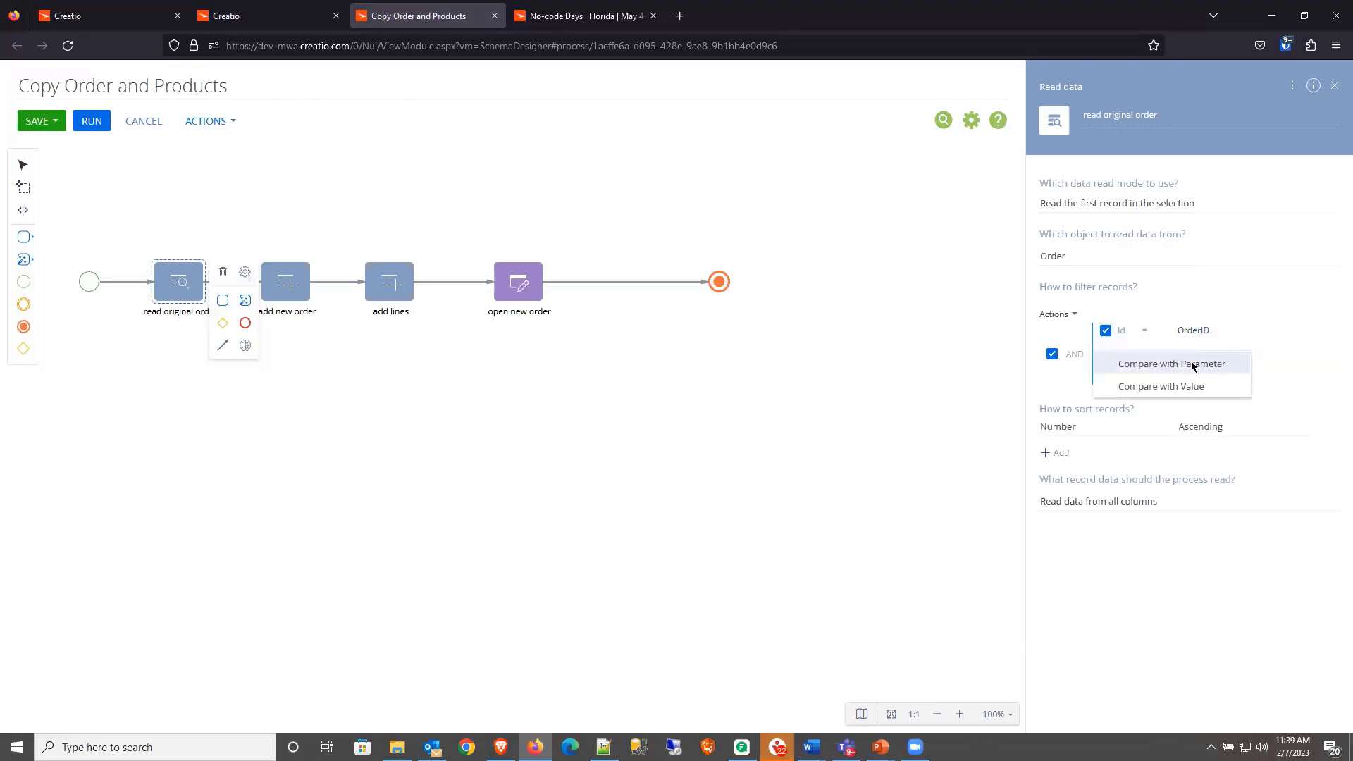
{"action": "left_click", "coordinate": [1191, 365]}
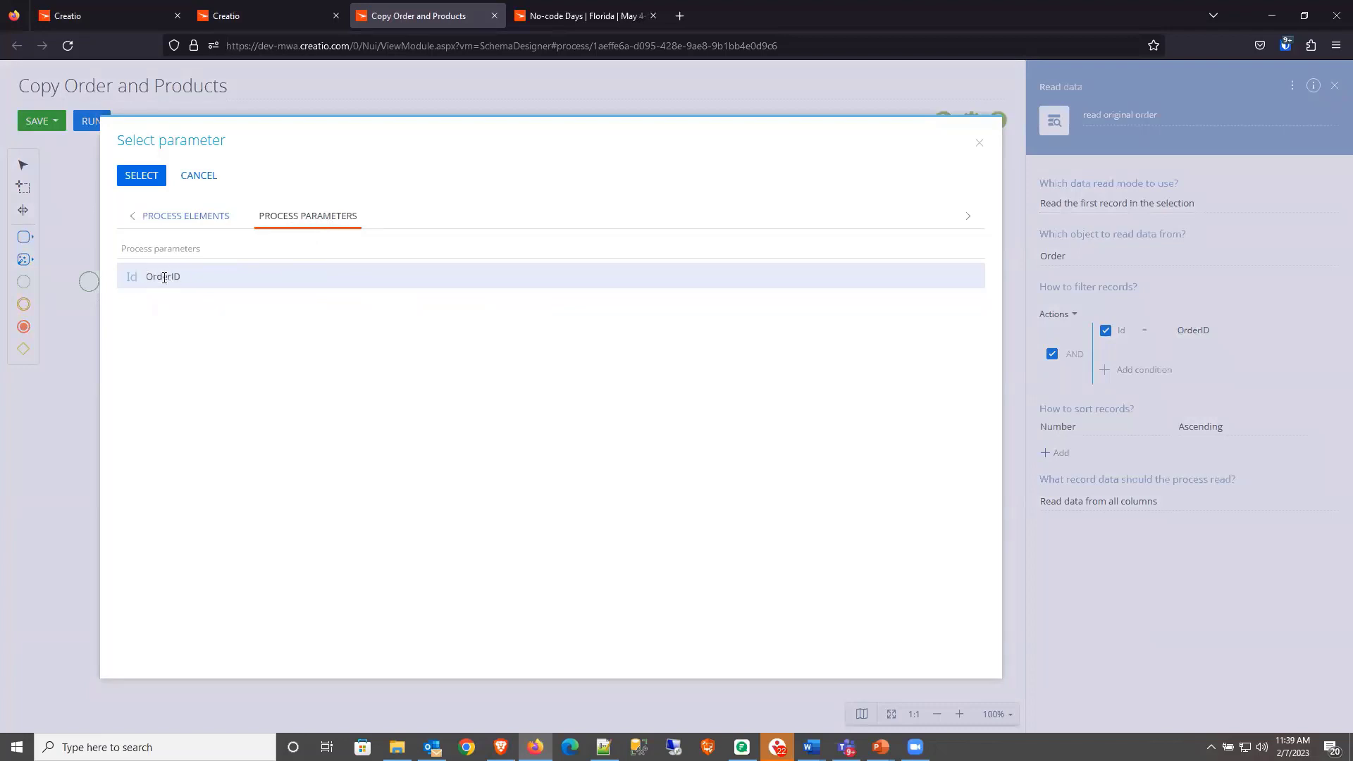
{"action": "left_click", "coordinate": [201, 178]}
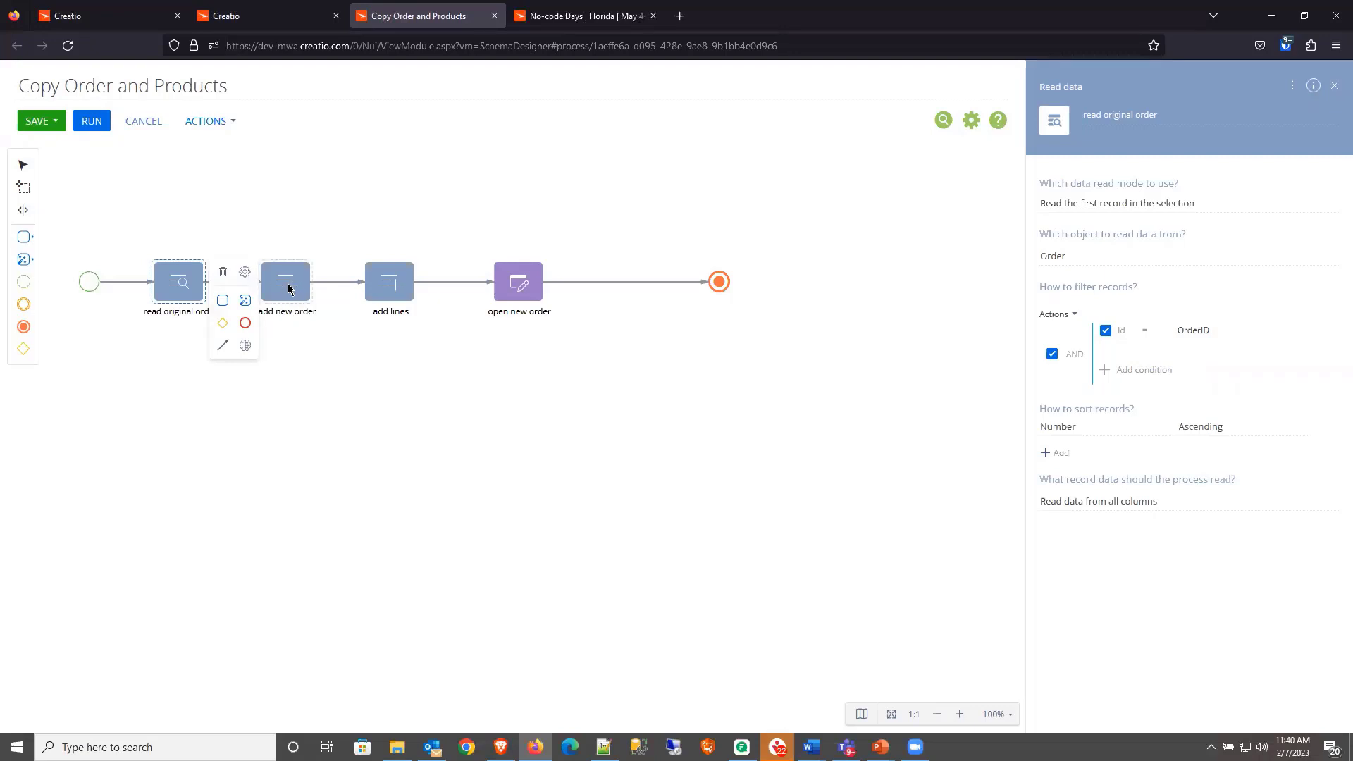
{"action": "left_click", "coordinate": [288, 231]}
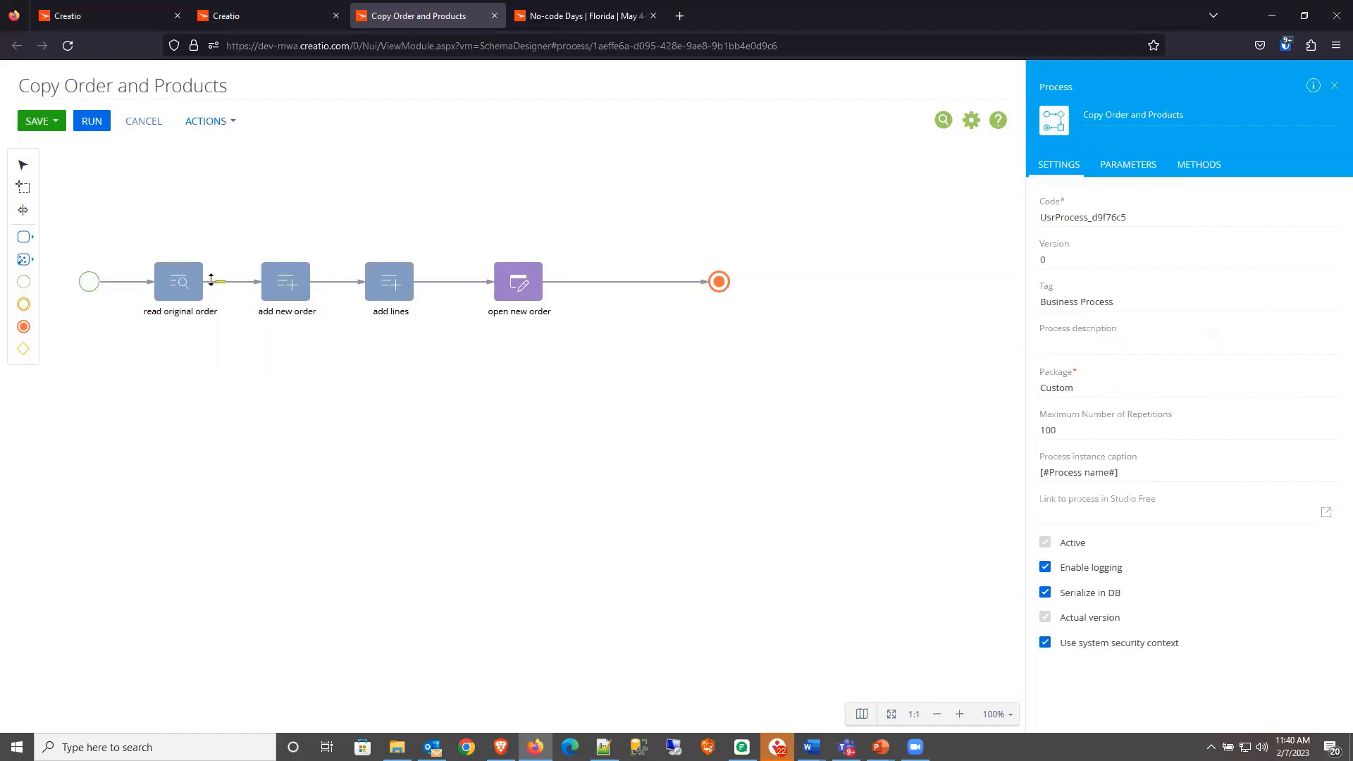
Step: Place an extra Add data element above the add new order element and delete it
{"action": "left_click", "coordinate": [291, 290]}
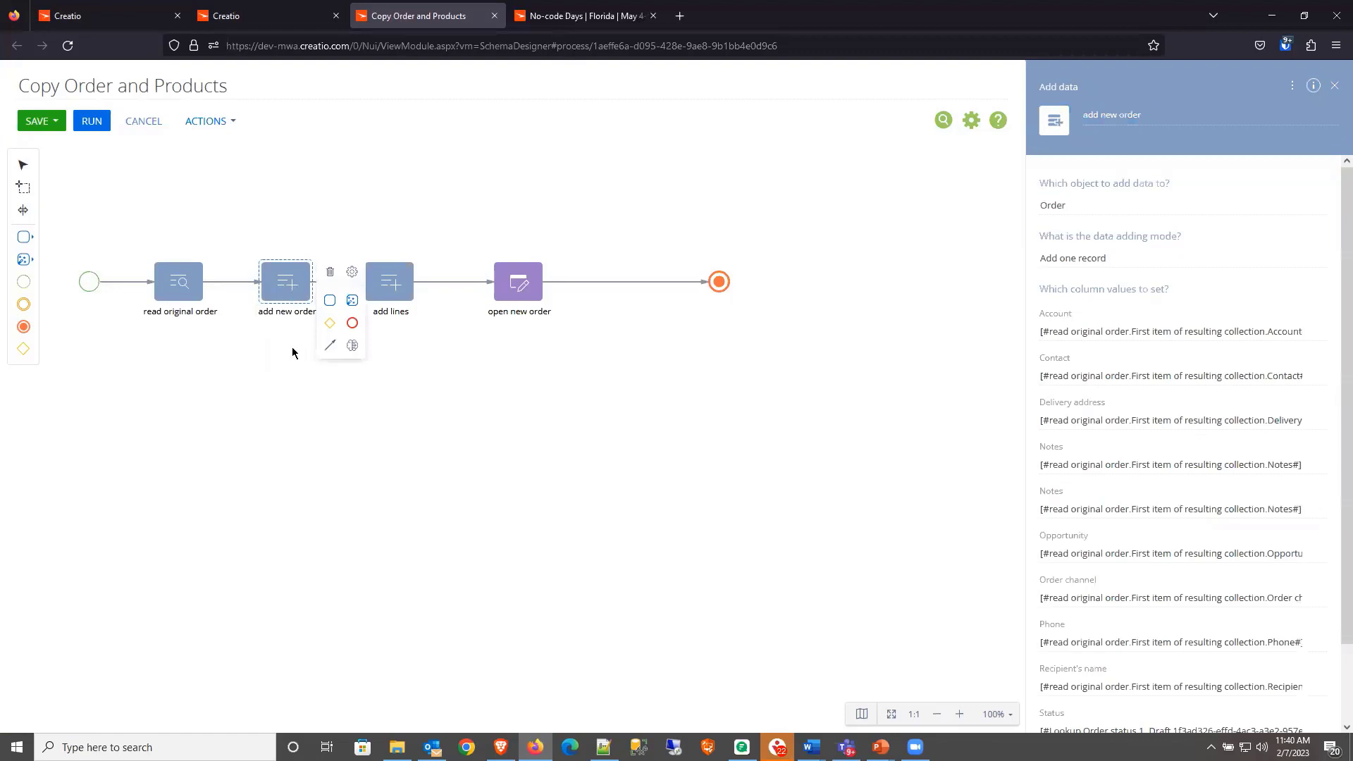
{"action": "left_click", "coordinate": [24, 260]}
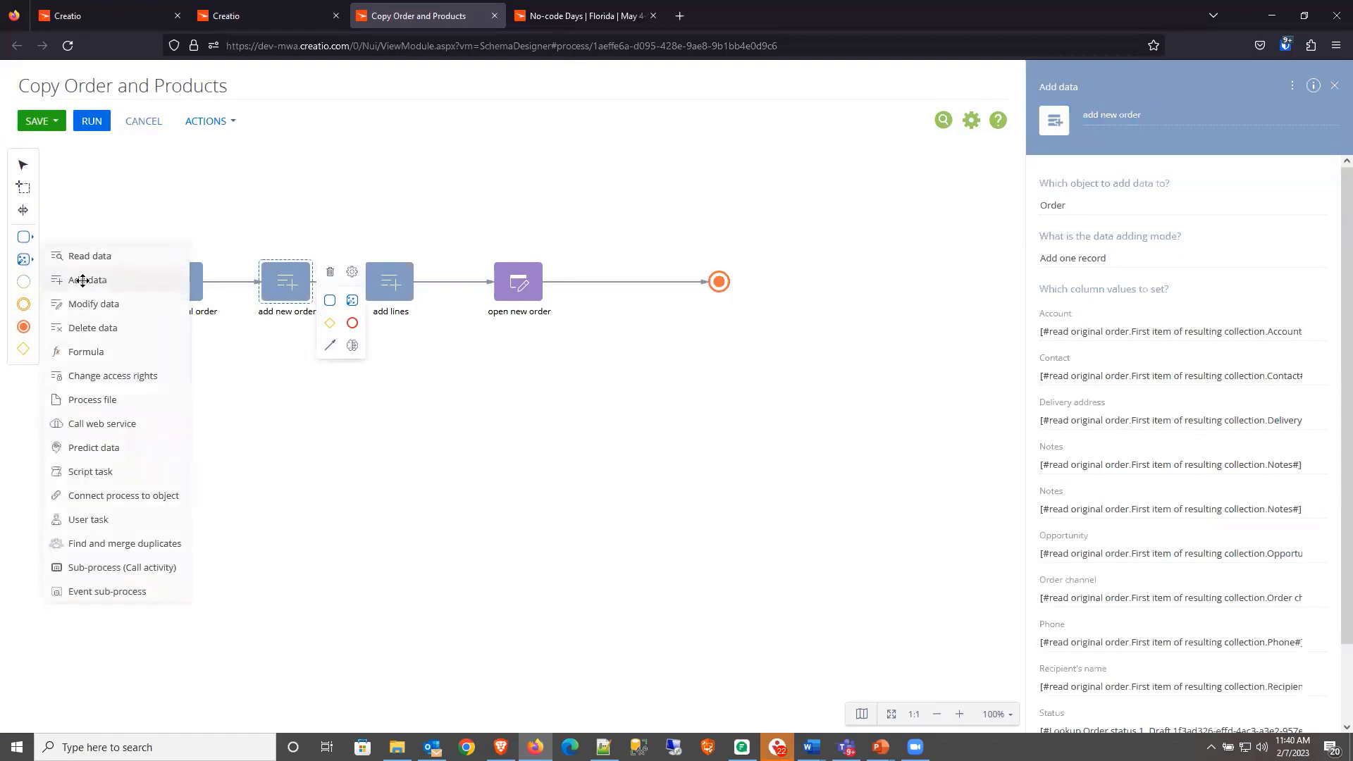
{"action": "left_click_drag", "start_coordinate": [85, 282], "coordinate": [289, 212]}
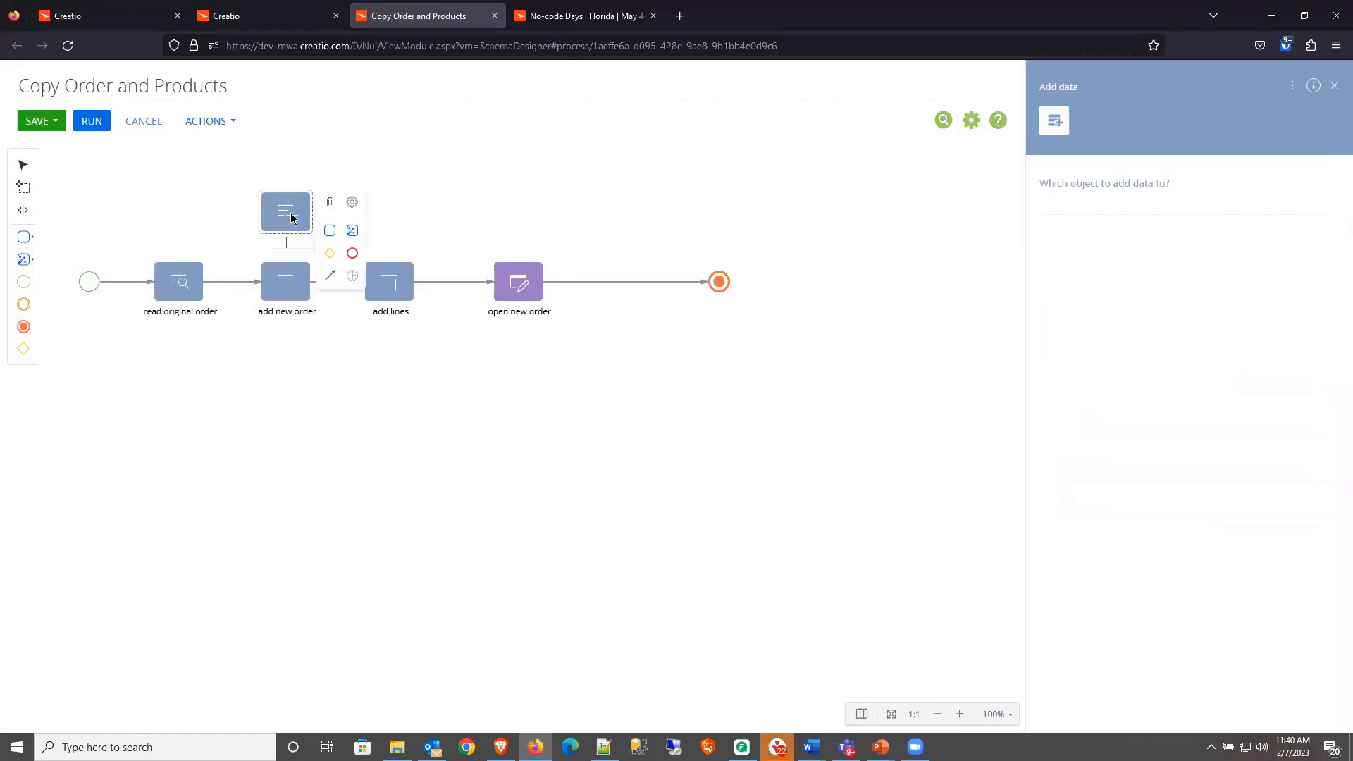
{"action": "left_click", "coordinate": [330, 204]}
Step: Examine the add new order element's data adding modes and column values in a widened settings pane
{"action": "left_click", "coordinate": [286, 285]}
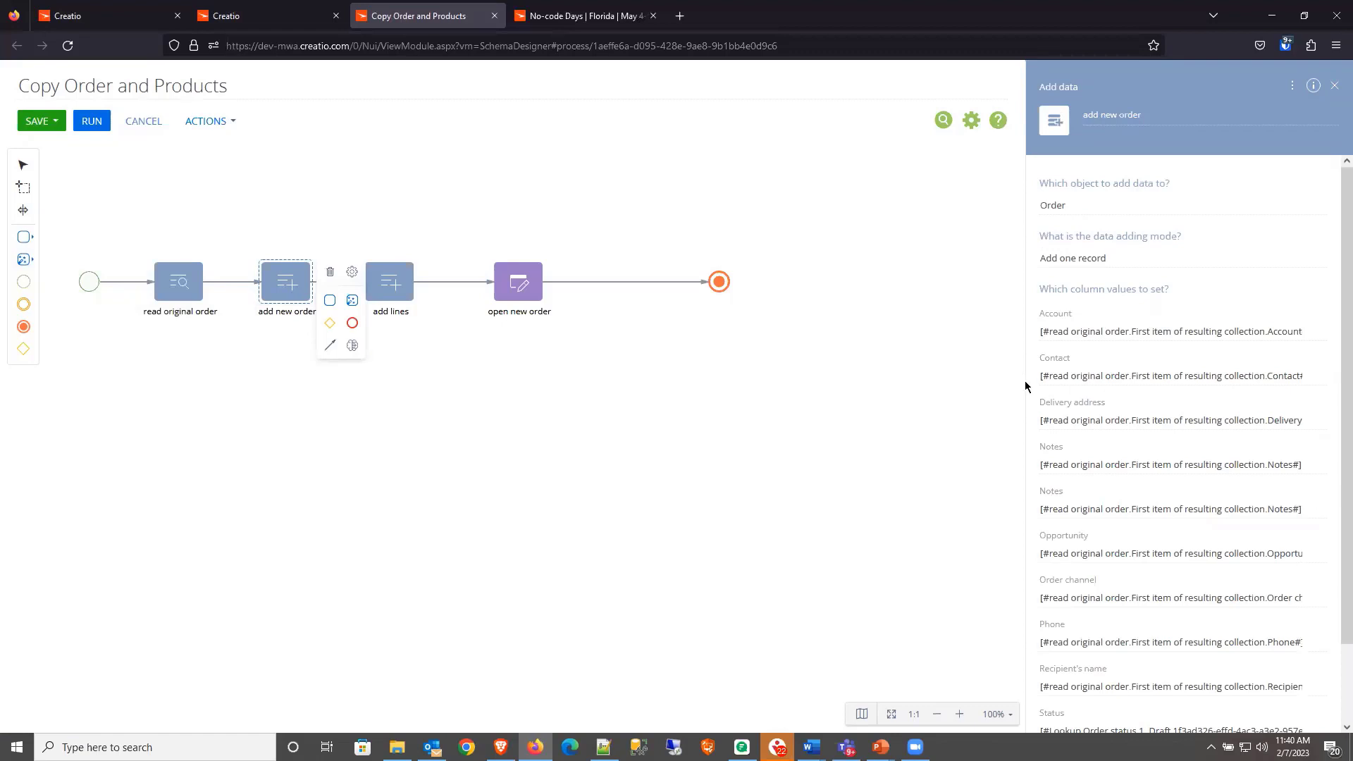
{"action": "left_click_drag", "start_coordinate": [1026, 380], "coordinate": [926, 379]}
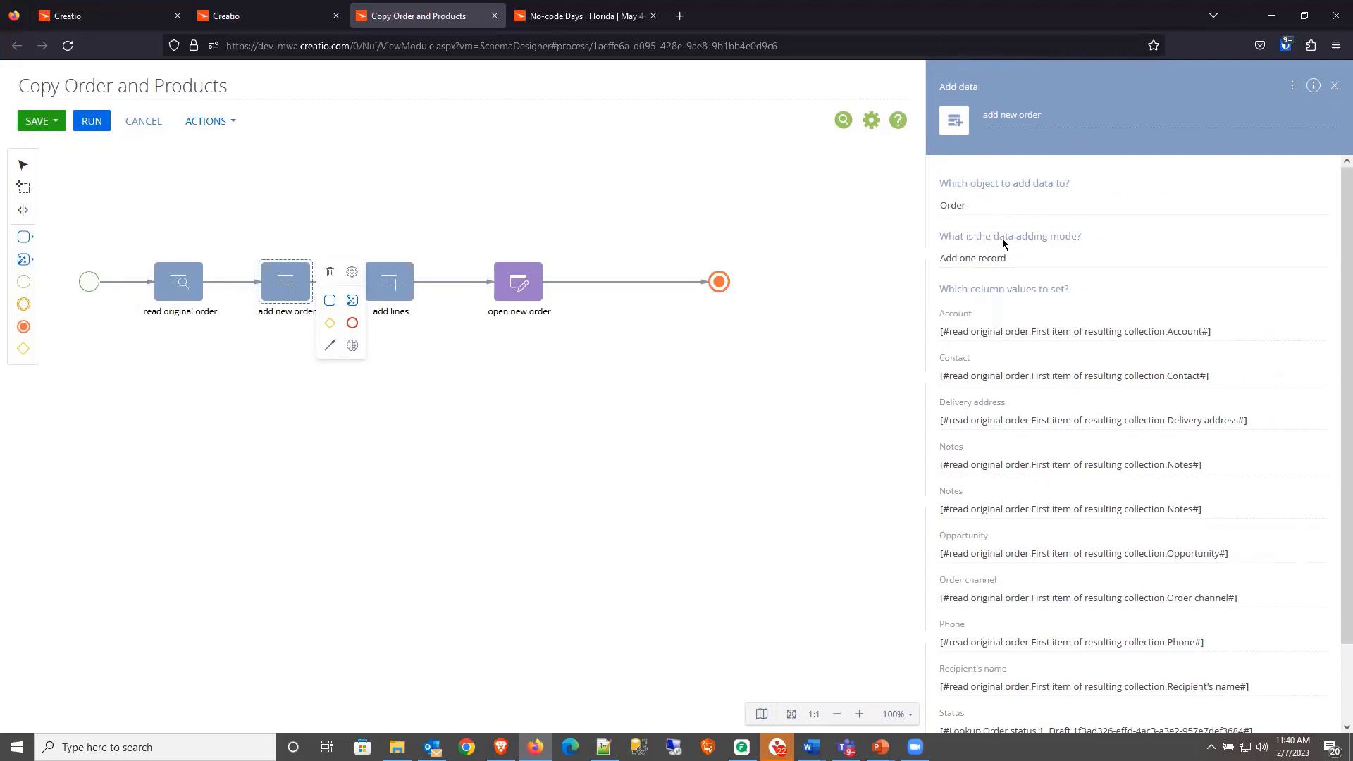
{"action": "left_click", "coordinate": [1019, 258]}
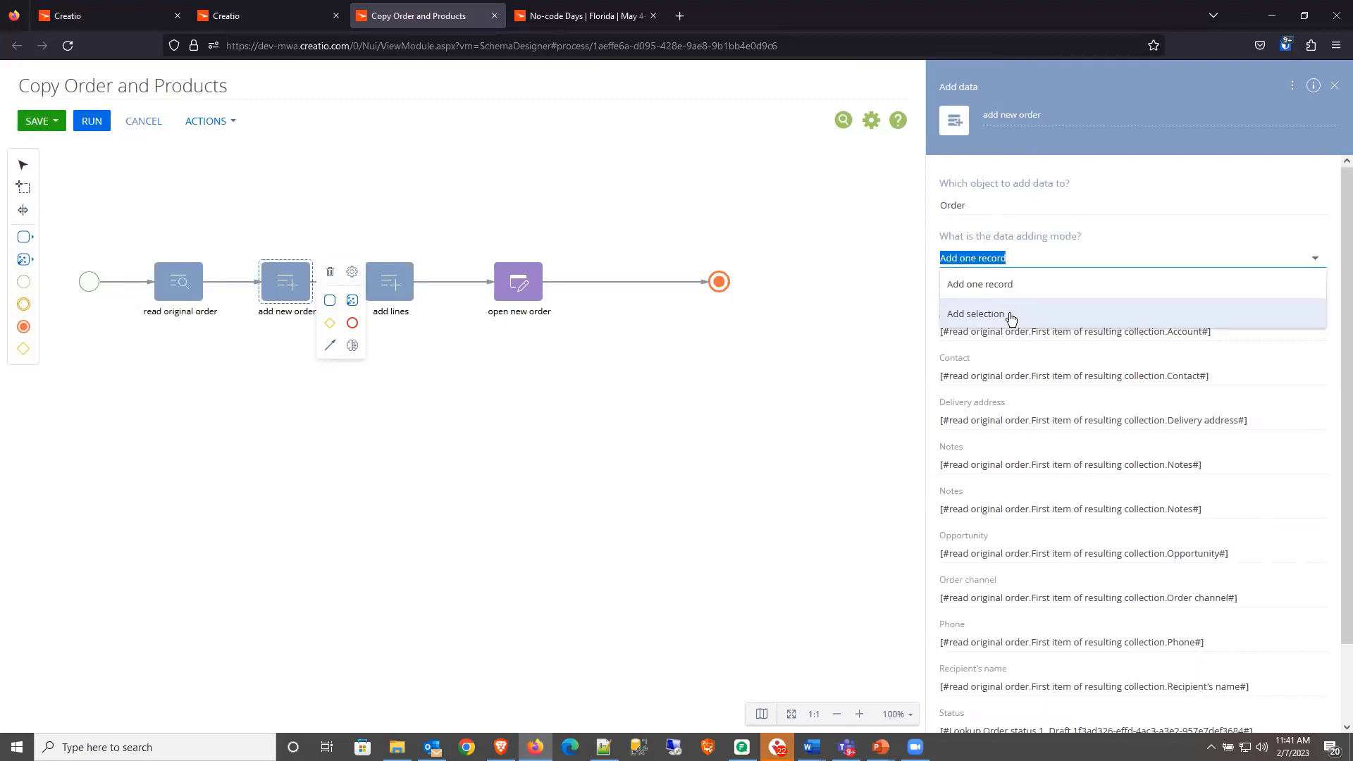
{"action": "left_click", "coordinate": [1043, 239]}
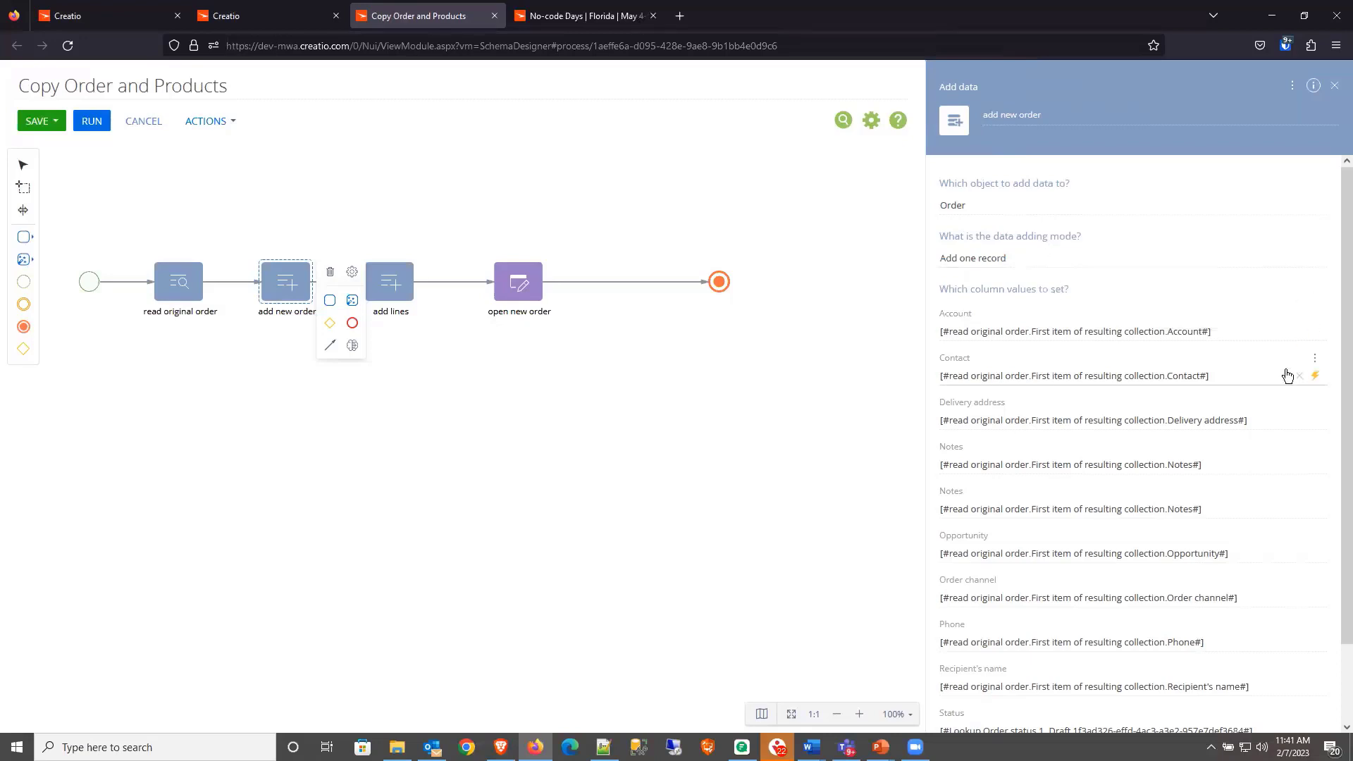
{"action": "scroll", "coordinate": [1315, 322], "scroll_direction": "down", "scroll_amount": 2}
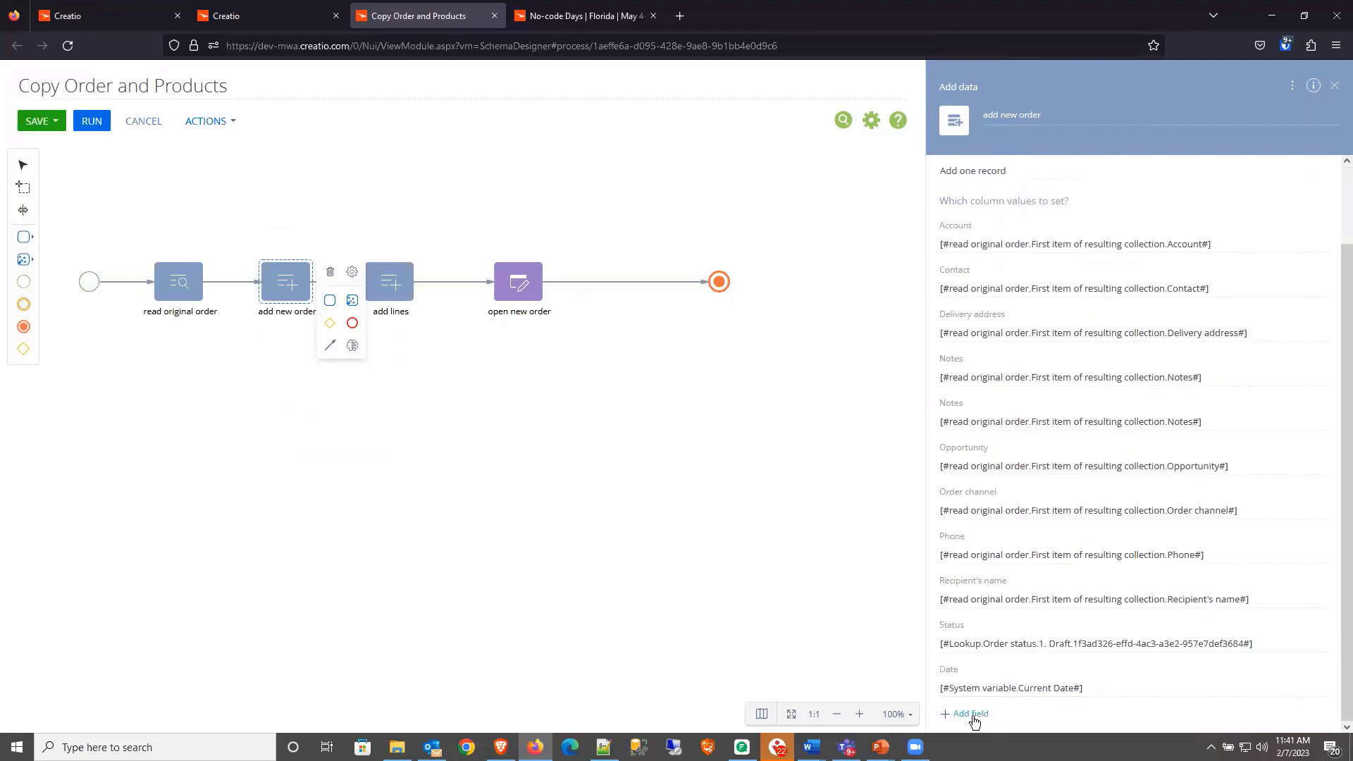
{"action": "scroll", "coordinate": [974, 720], "scroll_direction": "up", "scroll_amount": 2}
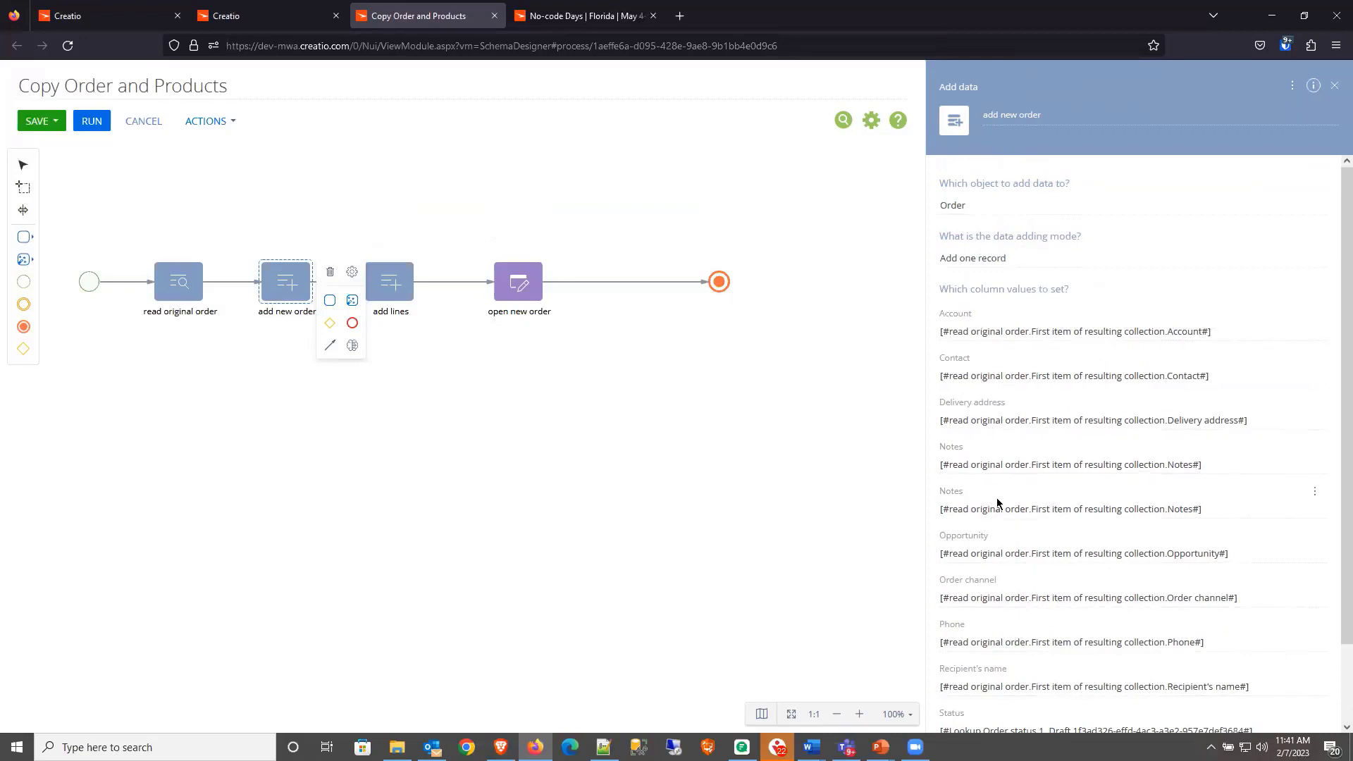
Step: Add the Owner column to the column values set by the add new order element
{"action": "scroll", "coordinate": [1012, 525], "scroll_direction": "down", "scroll_amount": 2}
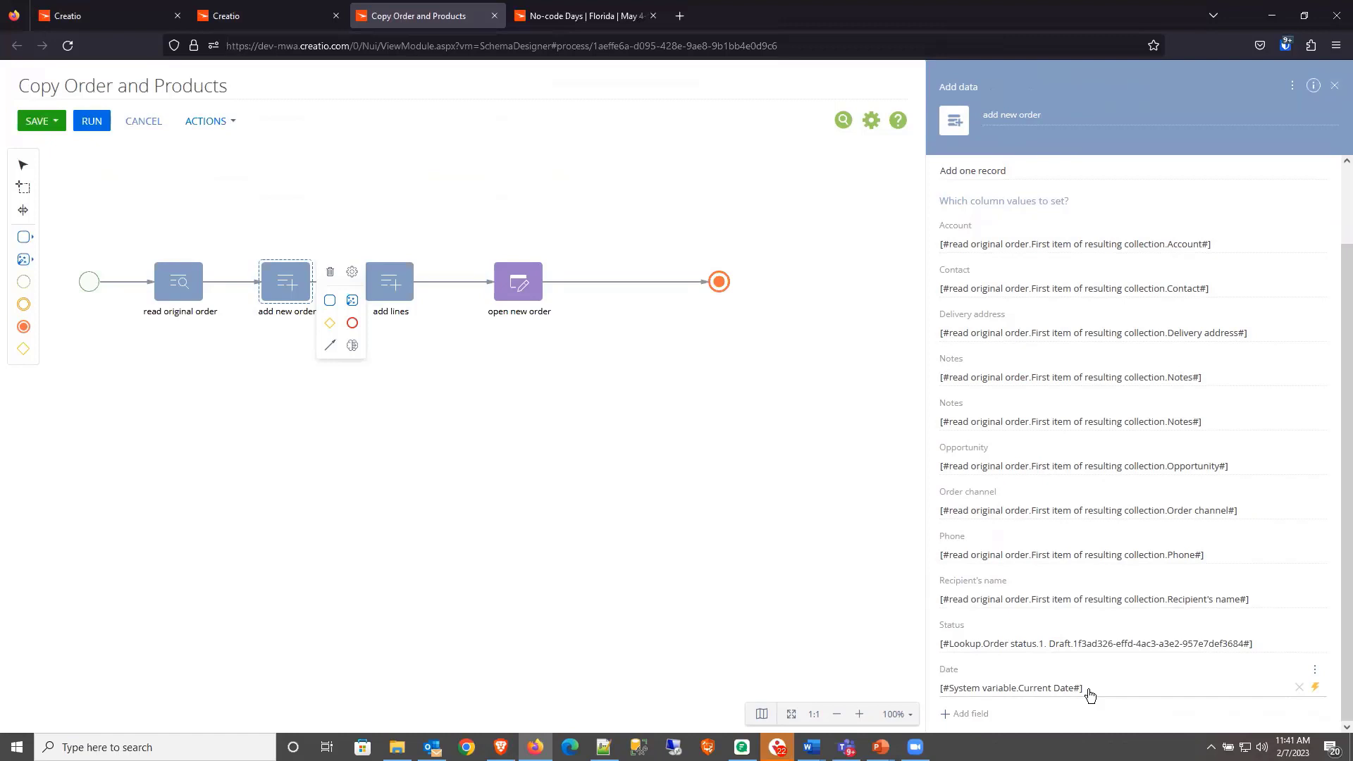
{"action": "left_click", "coordinate": [969, 714]}
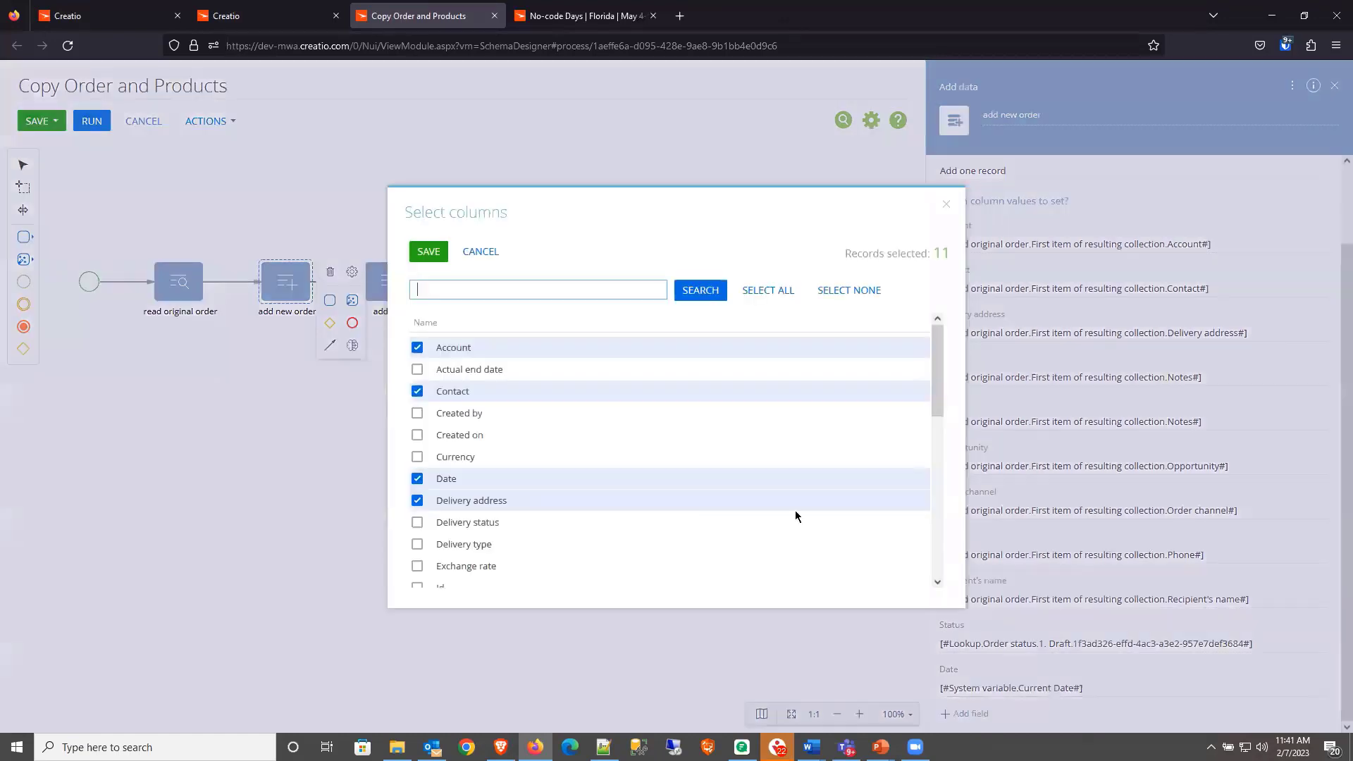
{"action": "scroll", "coordinate": [510, 448], "scroll_direction": "down", "scroll_amount": 3}
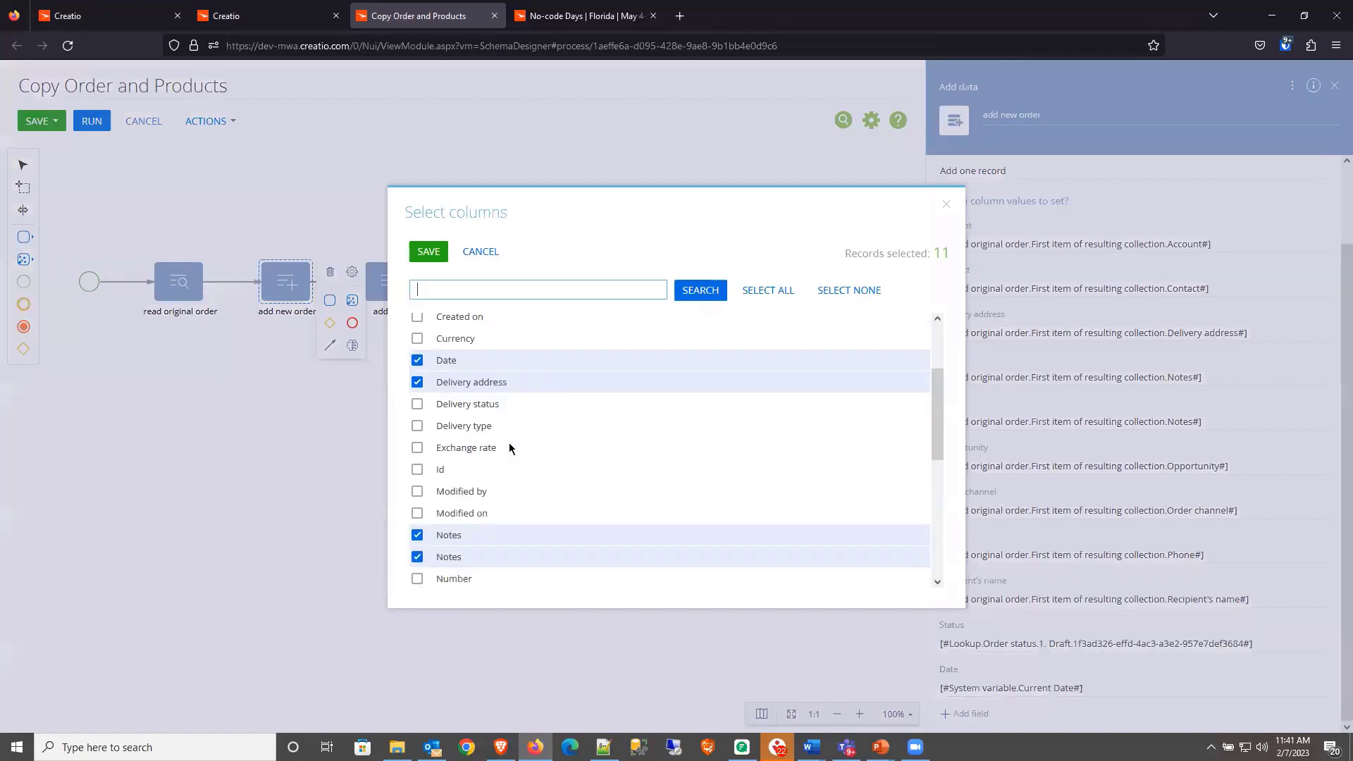
{"action": "scroll", "coordinate": [510, 448], "scroll_direction": "down", "scroll_amount": 5}
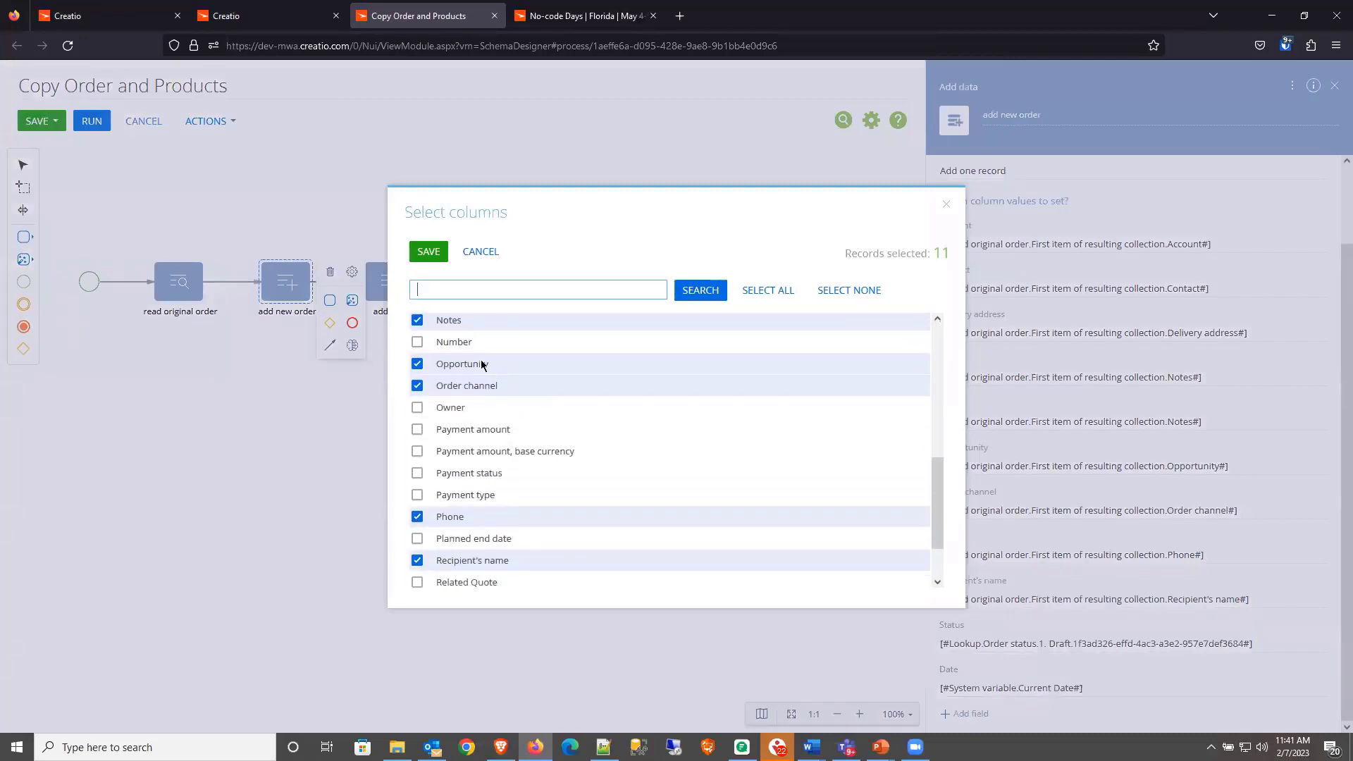
{"action": "left_click", "coordinate": [418, 408]}
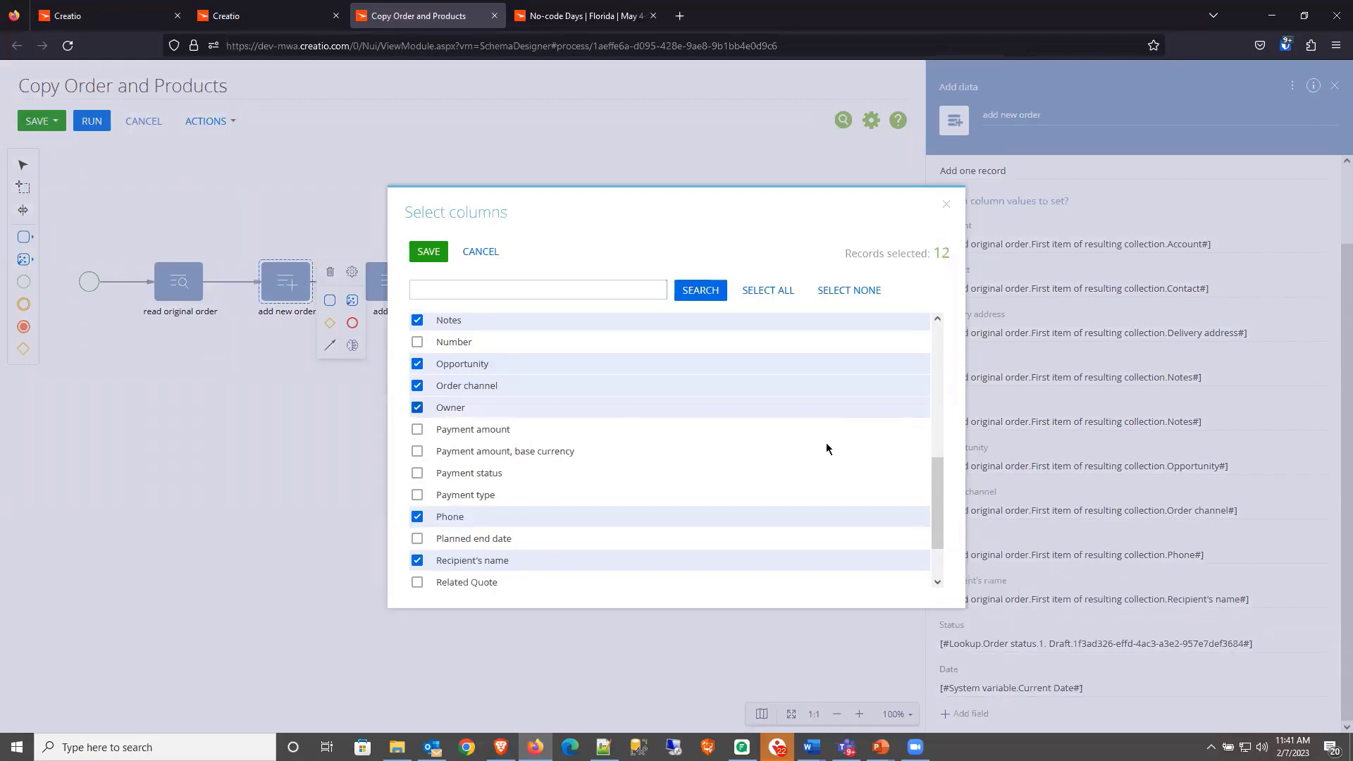
{"action": "scroll", "coordinate": [558, 475], "scroll_direction": "down", "scroll_amount": 1}
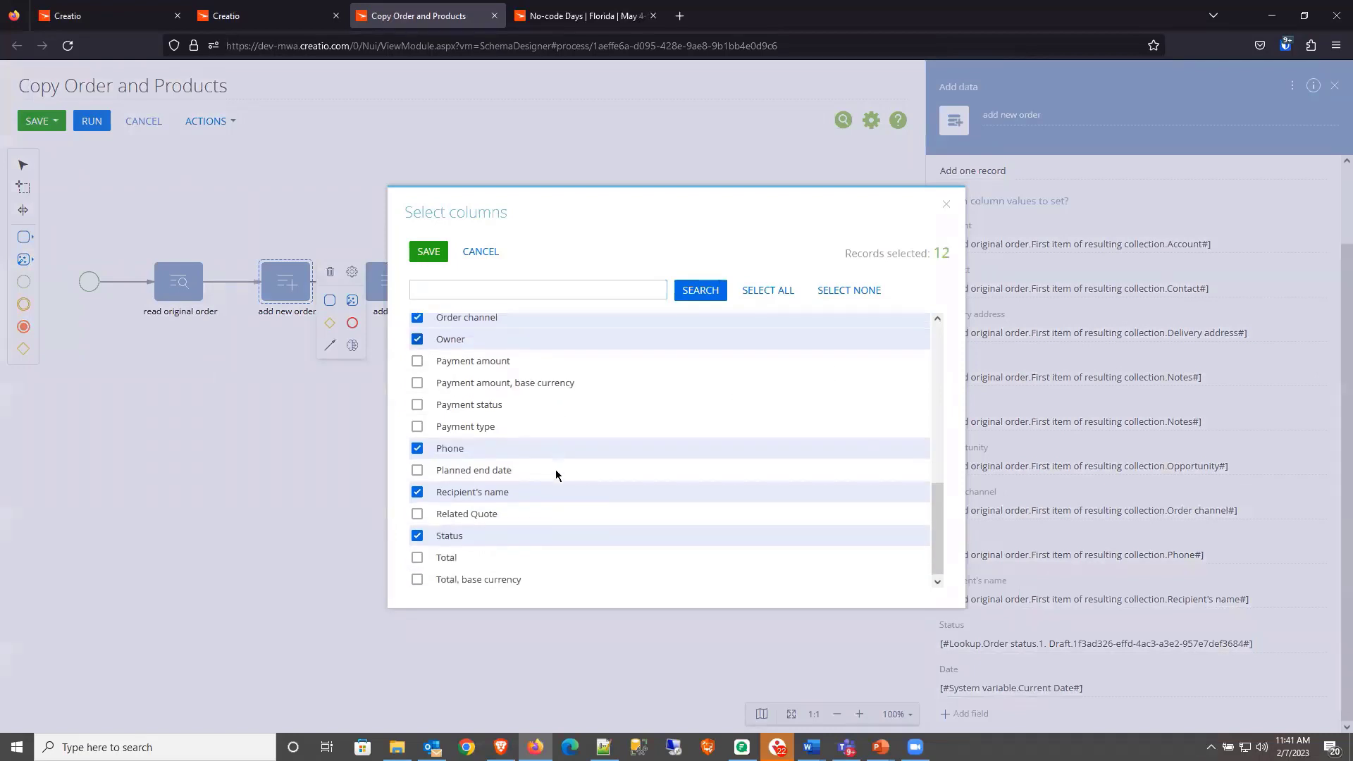
{"action": "left_click", "coordinate": [429, 252]}
Step: Set the new order's Owner column to the Owner parameter of the read original order element
{"action": "scroll", "coordinate": [1057, 641], "scroll_direction": "down", "scroll_amount": 1}
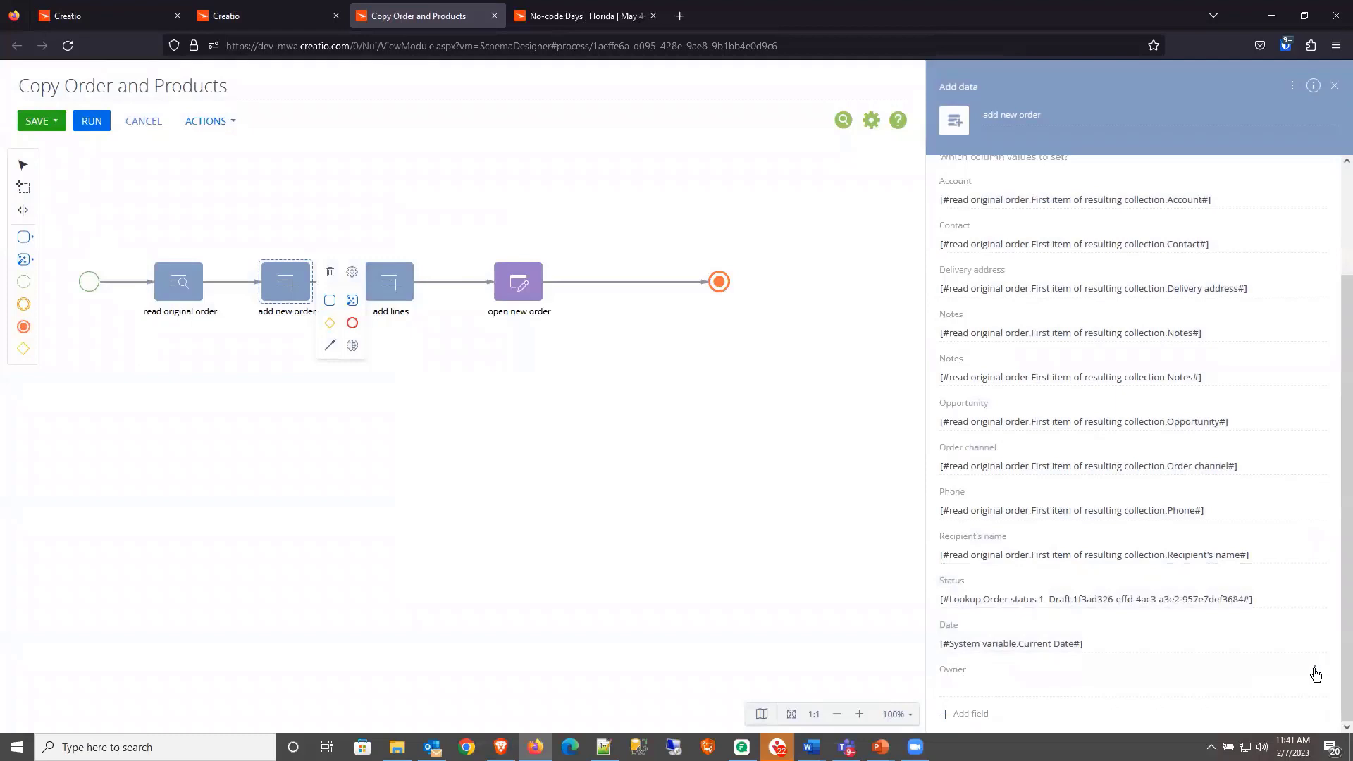
{"action": "left_click", "coordinate": [1136, 694]}
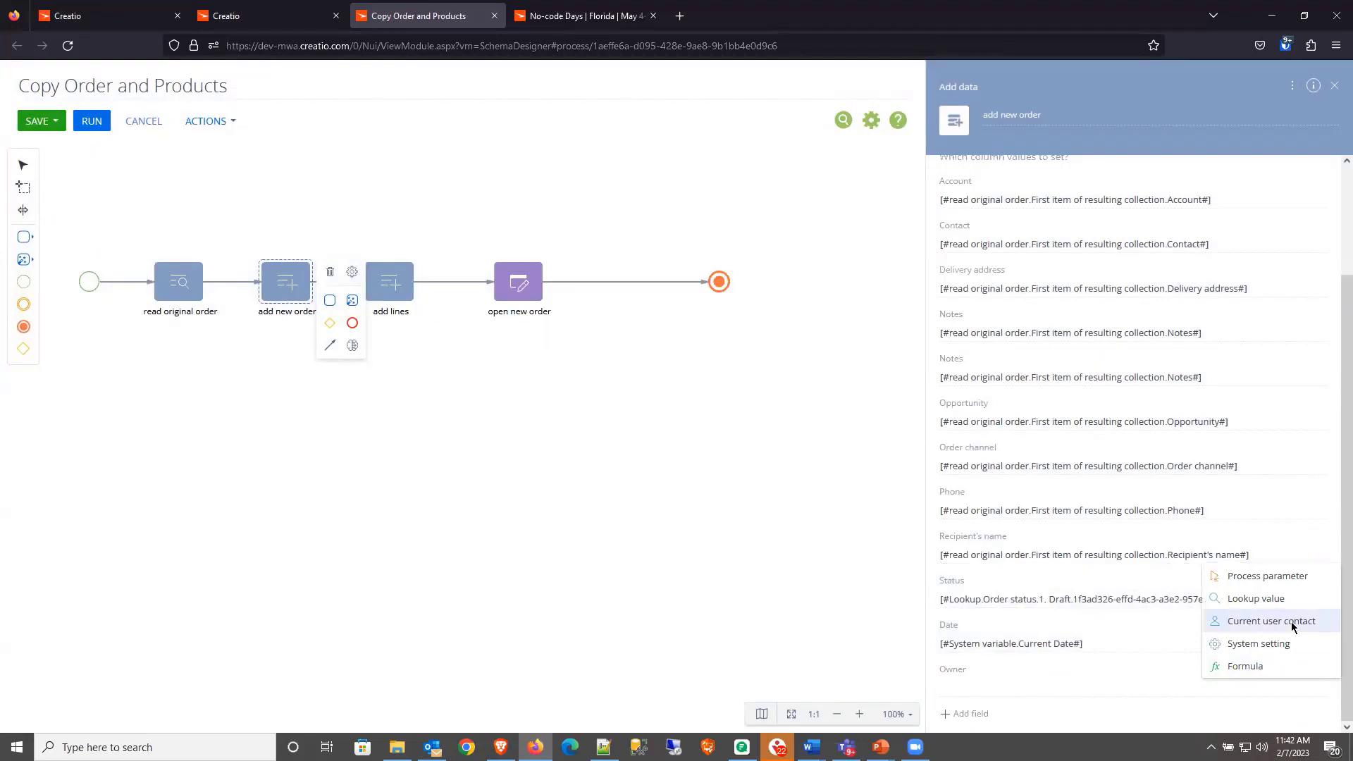
{"action": "left_click", "coordinate": [1267, 578]}
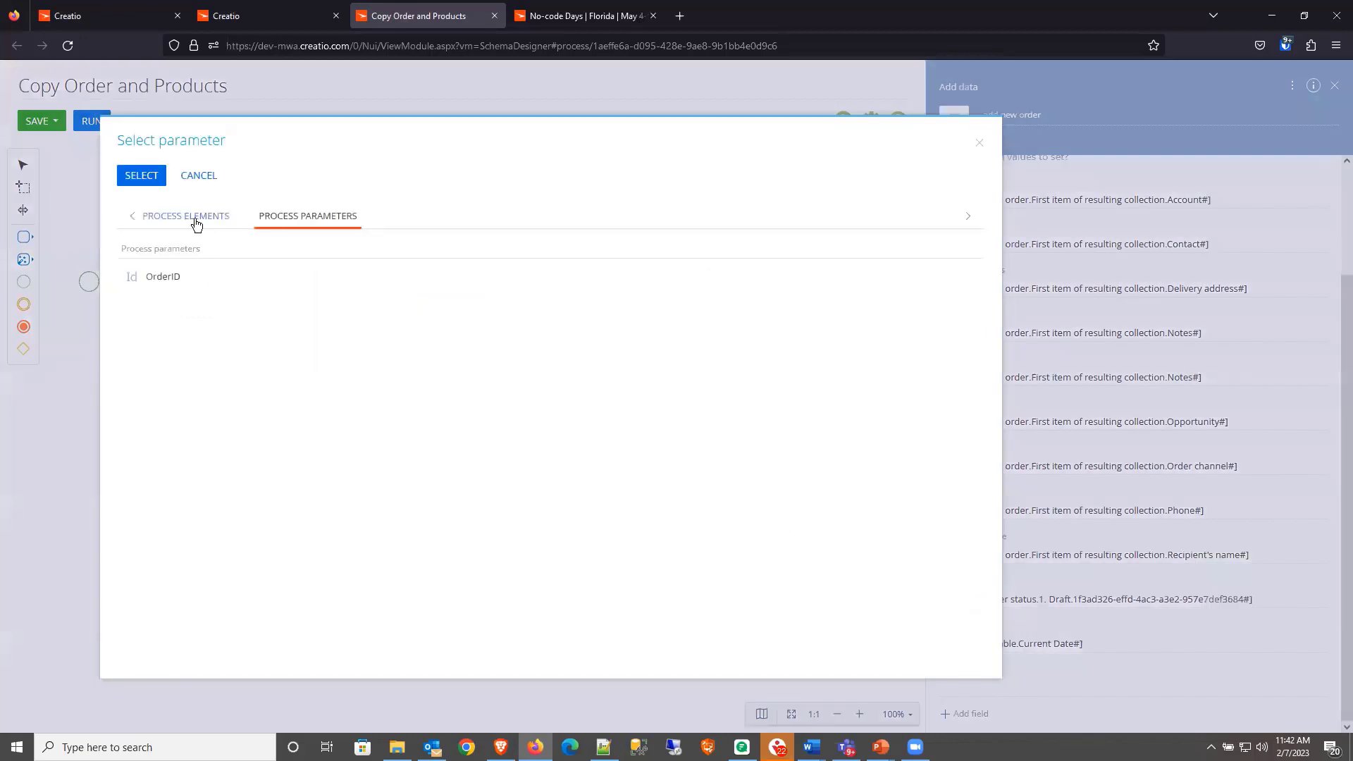
{"action": "left_click", "coordinate": [196, 223]}
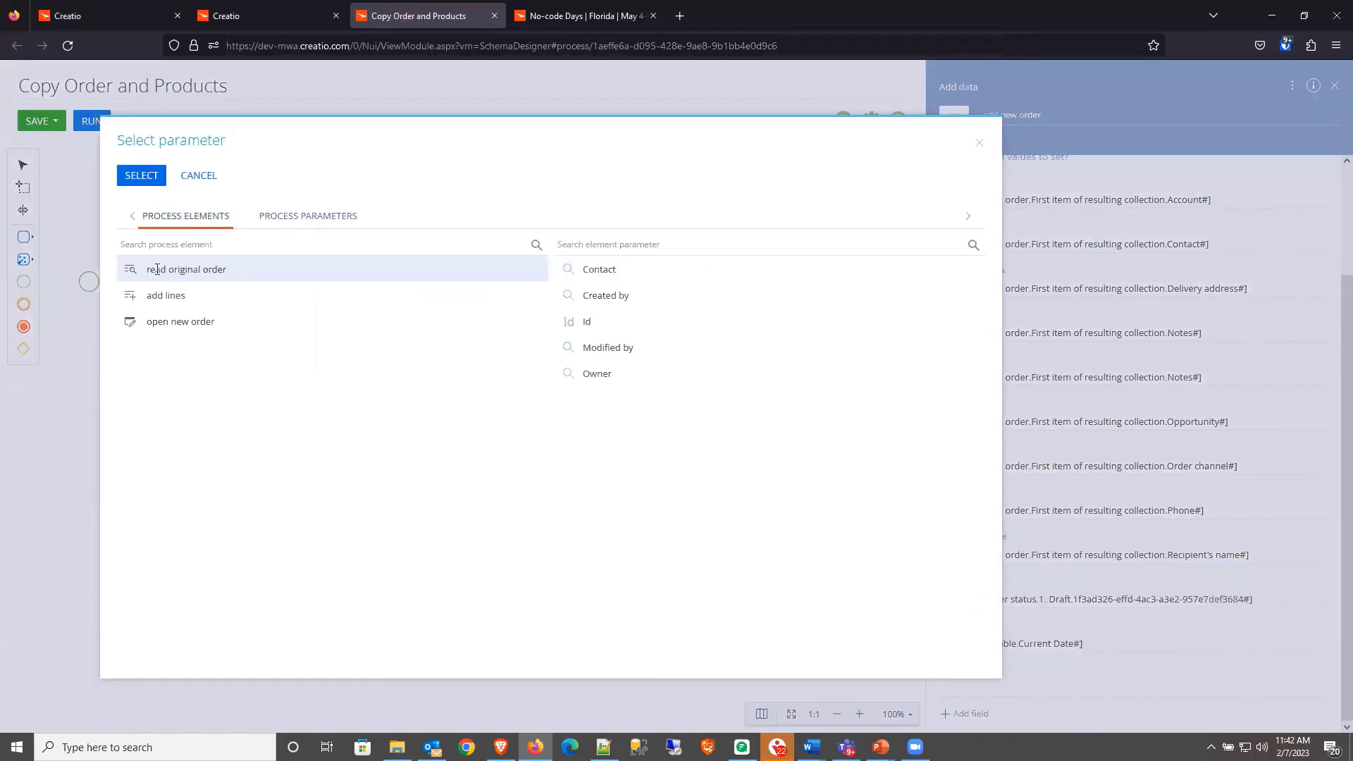
{"action": "left_click", "coordinate": [604, 371]}
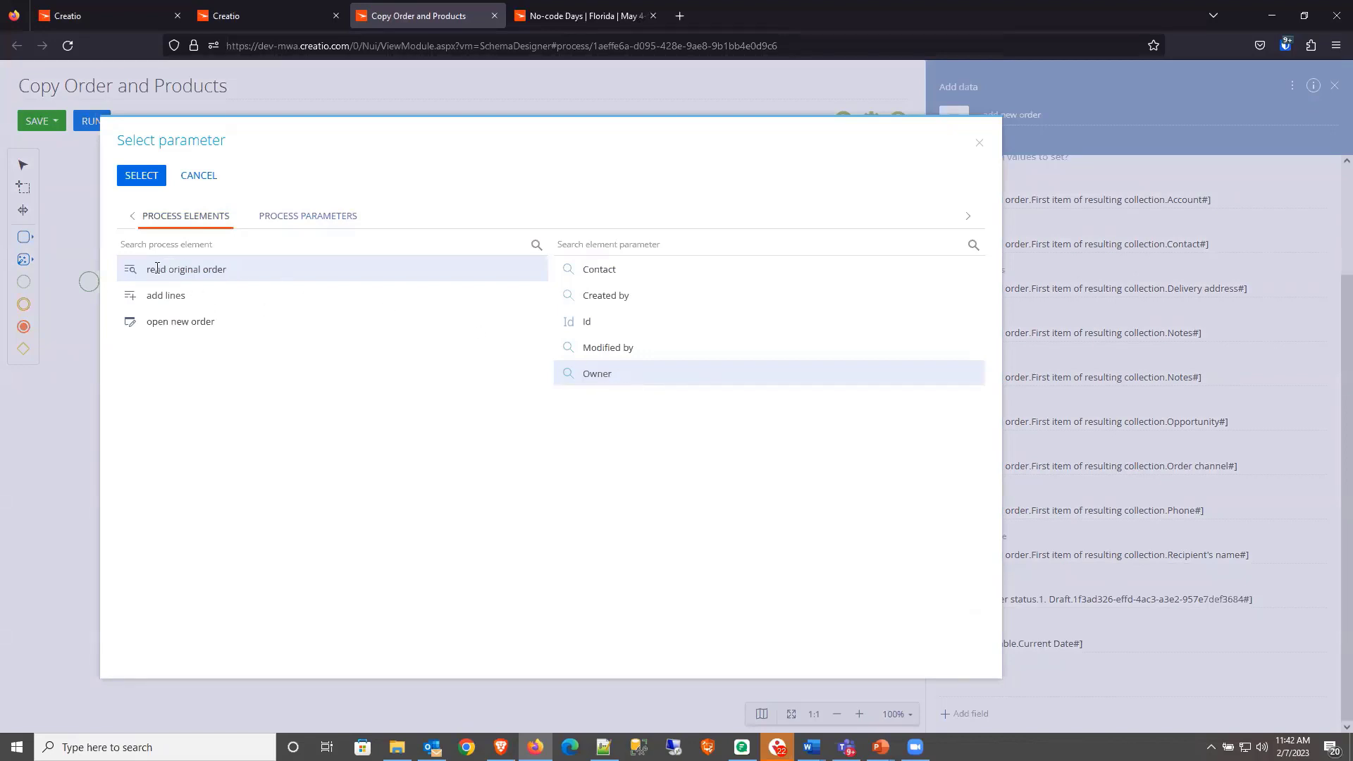
{"action": "double_click", "coordinate": [630, 371]}
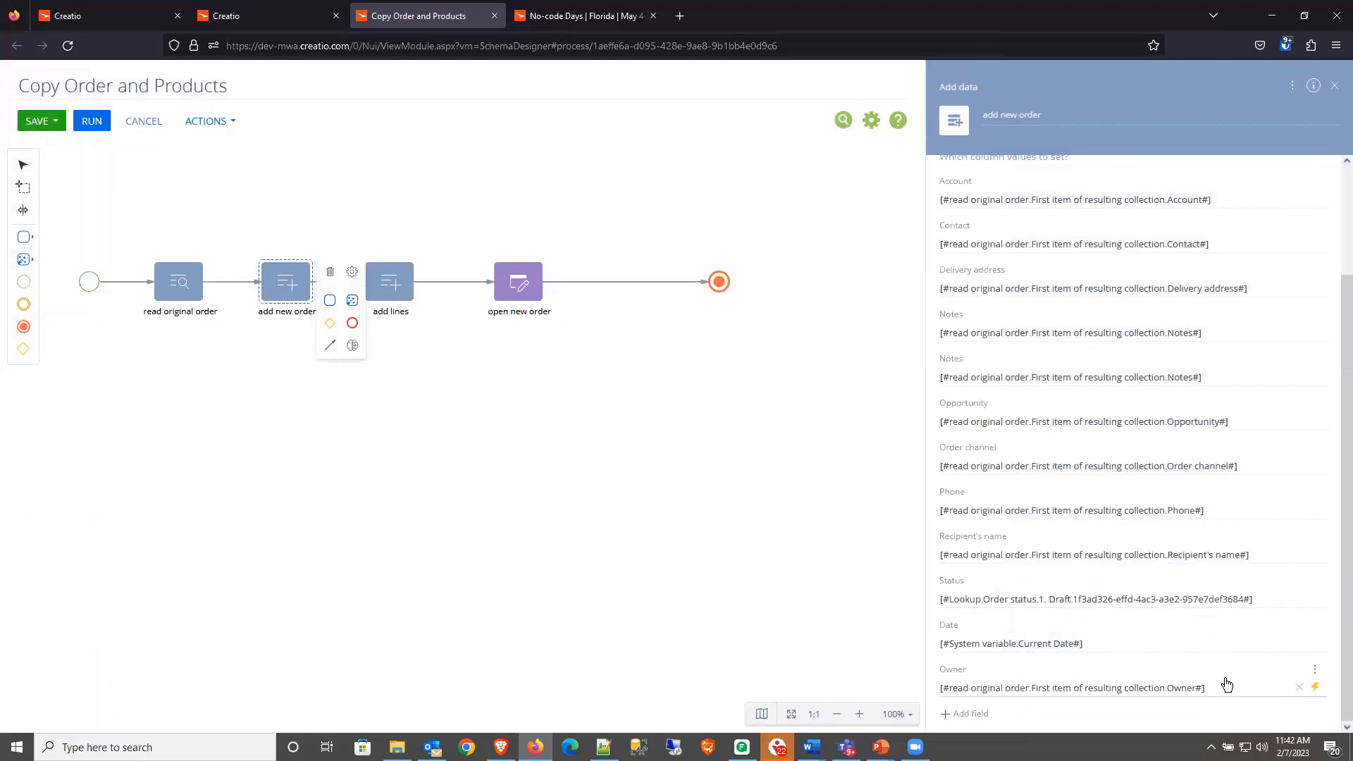
Step: Clear the new order's Owner value and set it to the current user contact
{"action": "left_click", "coordinate": [1298, 687]}
{"action": "left_click", "coordinate": [1317, 692]}
{"action": "left_click", "coordinate": [1269, 621]}
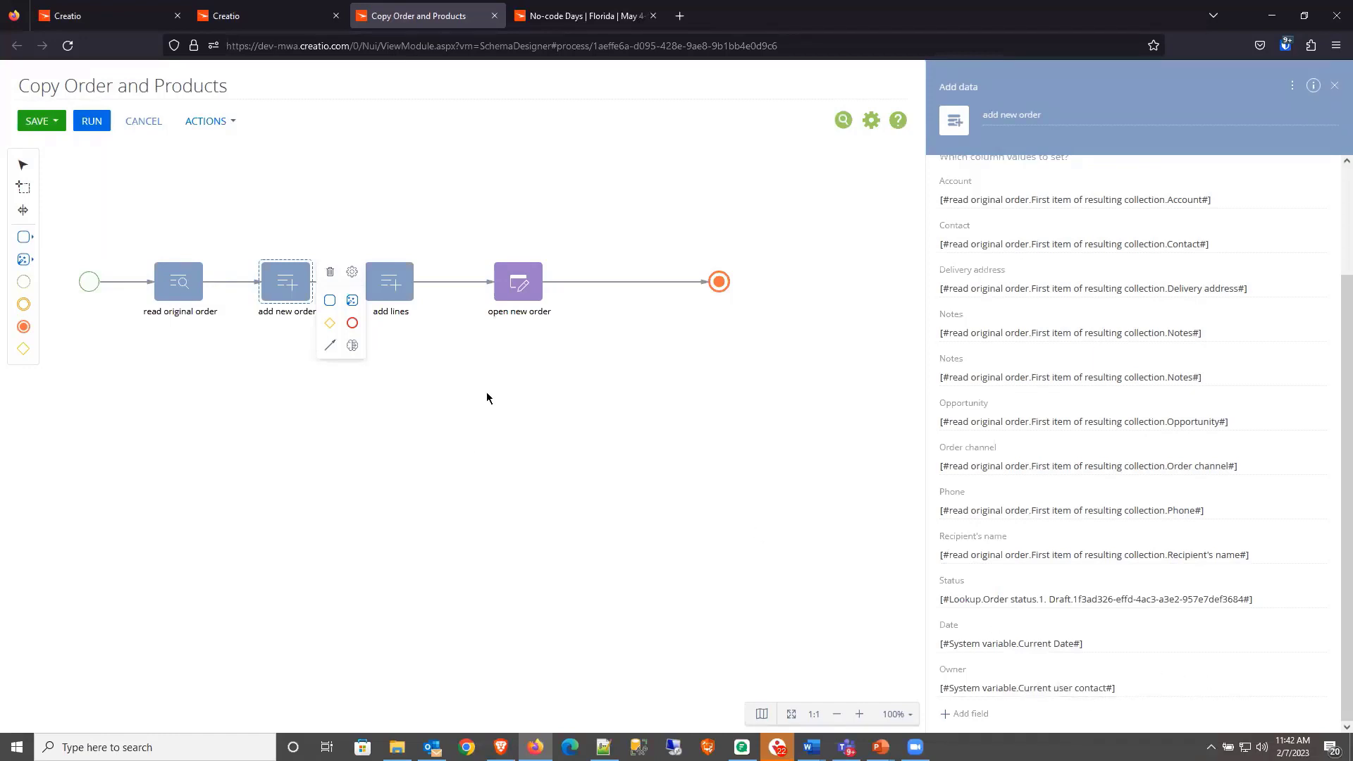
Step: Review the available system action elements and the data adding mode options of the add lines element
{"action": "left_click", "coordinate": [577, 451]}
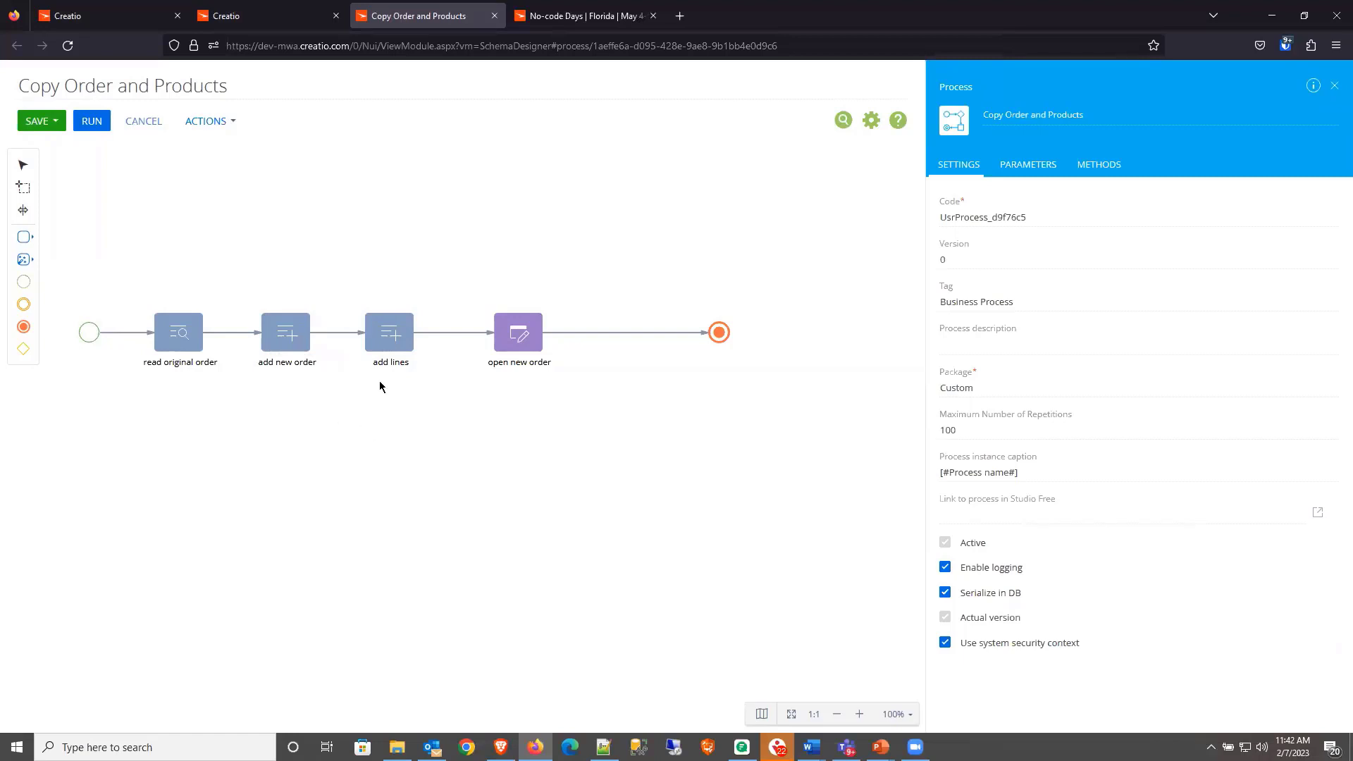
{"action": "scroll", "coordinate": [355, 431], "scroll_direction": "down", "scroll_amount": 1}
{"action": "left_click", "coordinate": [24, 259]}
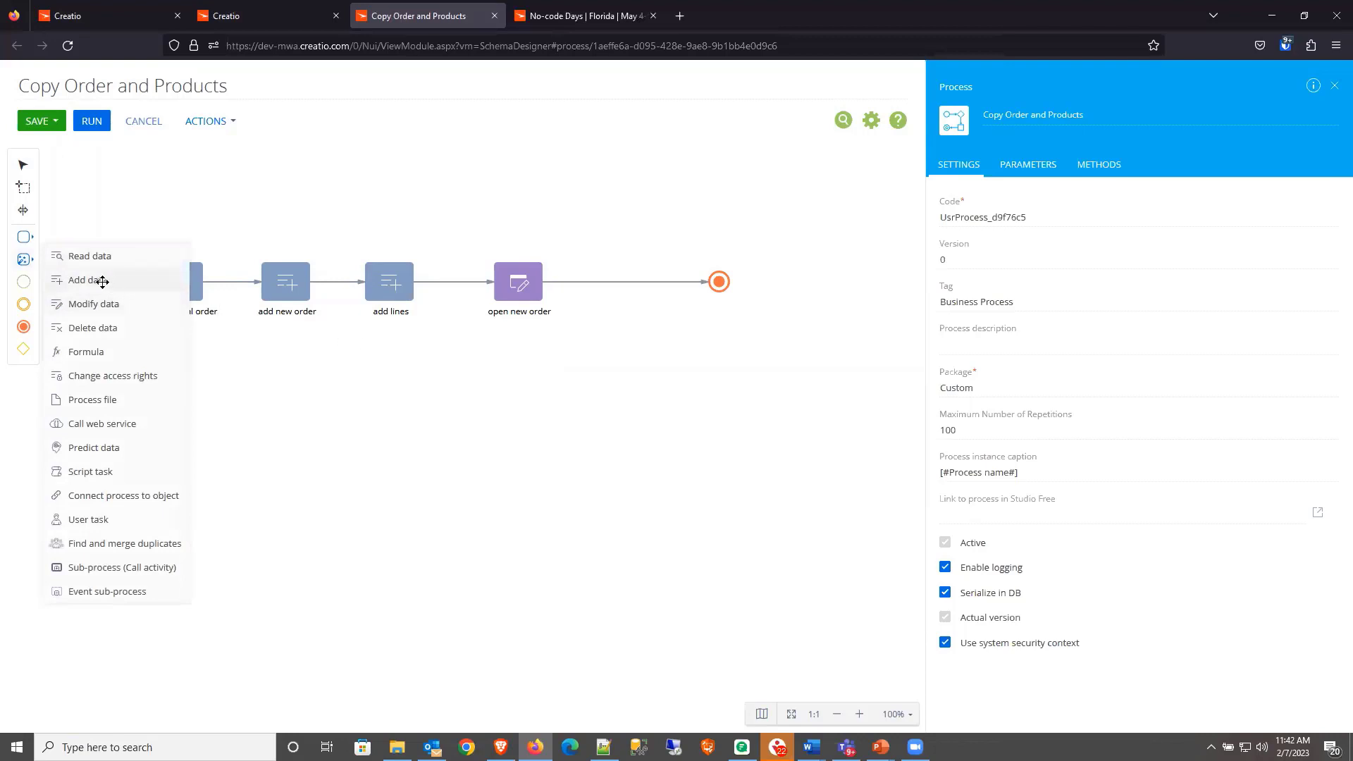
{"action": "left_click", "coordinate": [400, 290]}
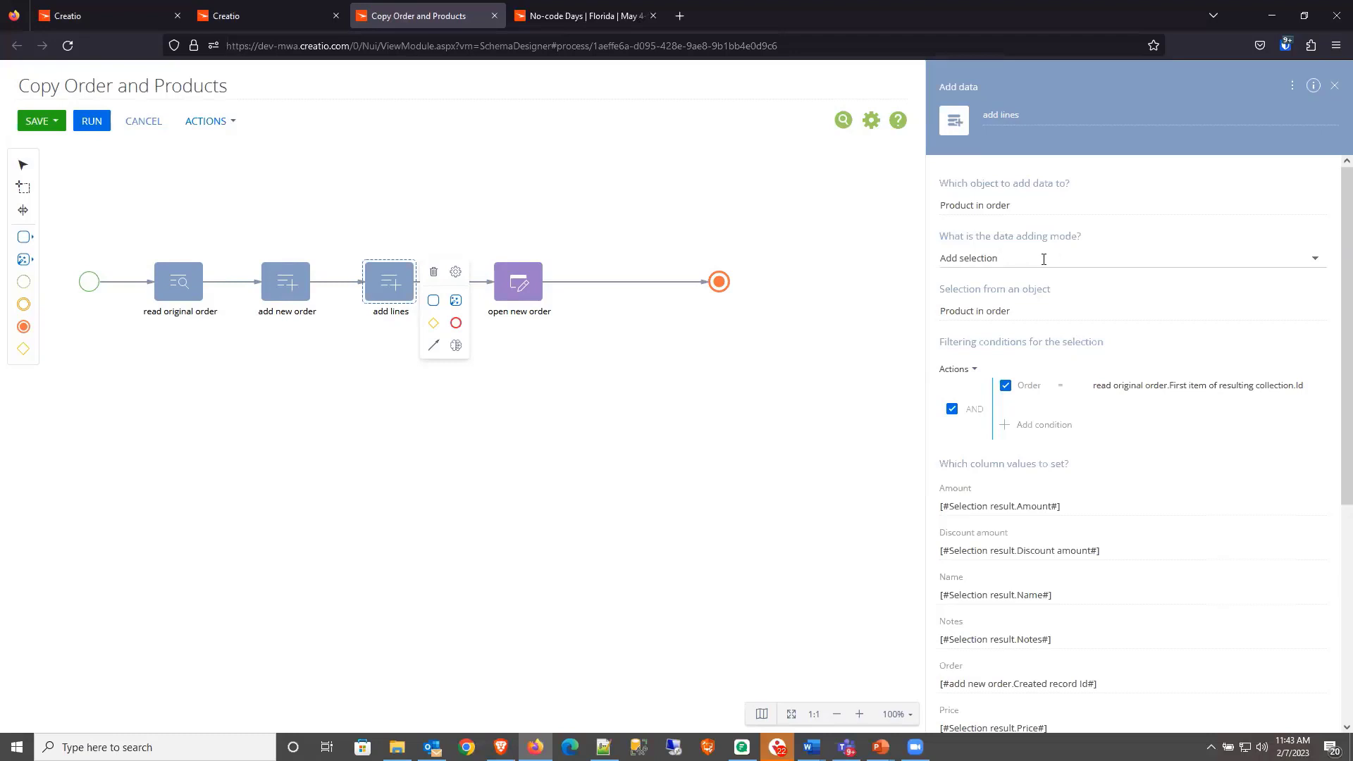
{"action": "left_click", "coordinate": [1022, 258]}
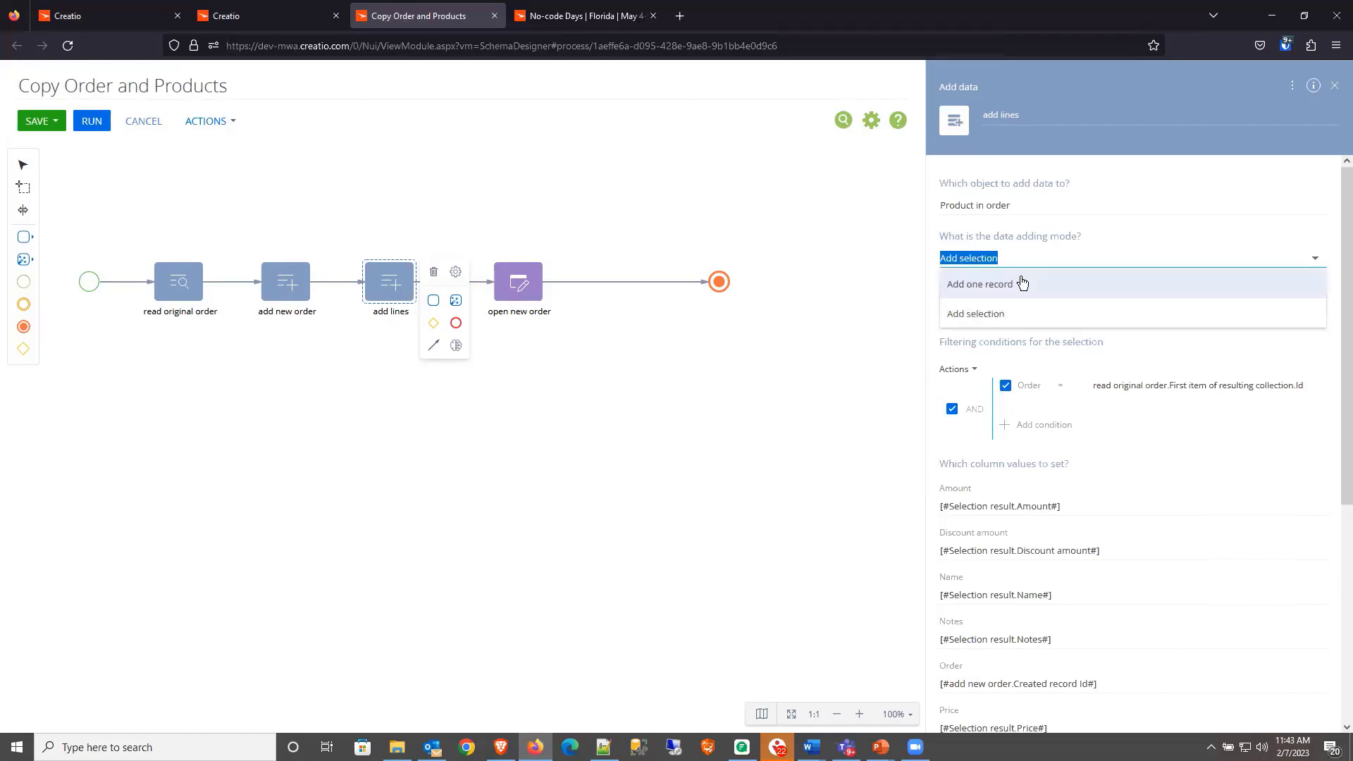
{"action": "left_click", "coordinate": [864, 258]}
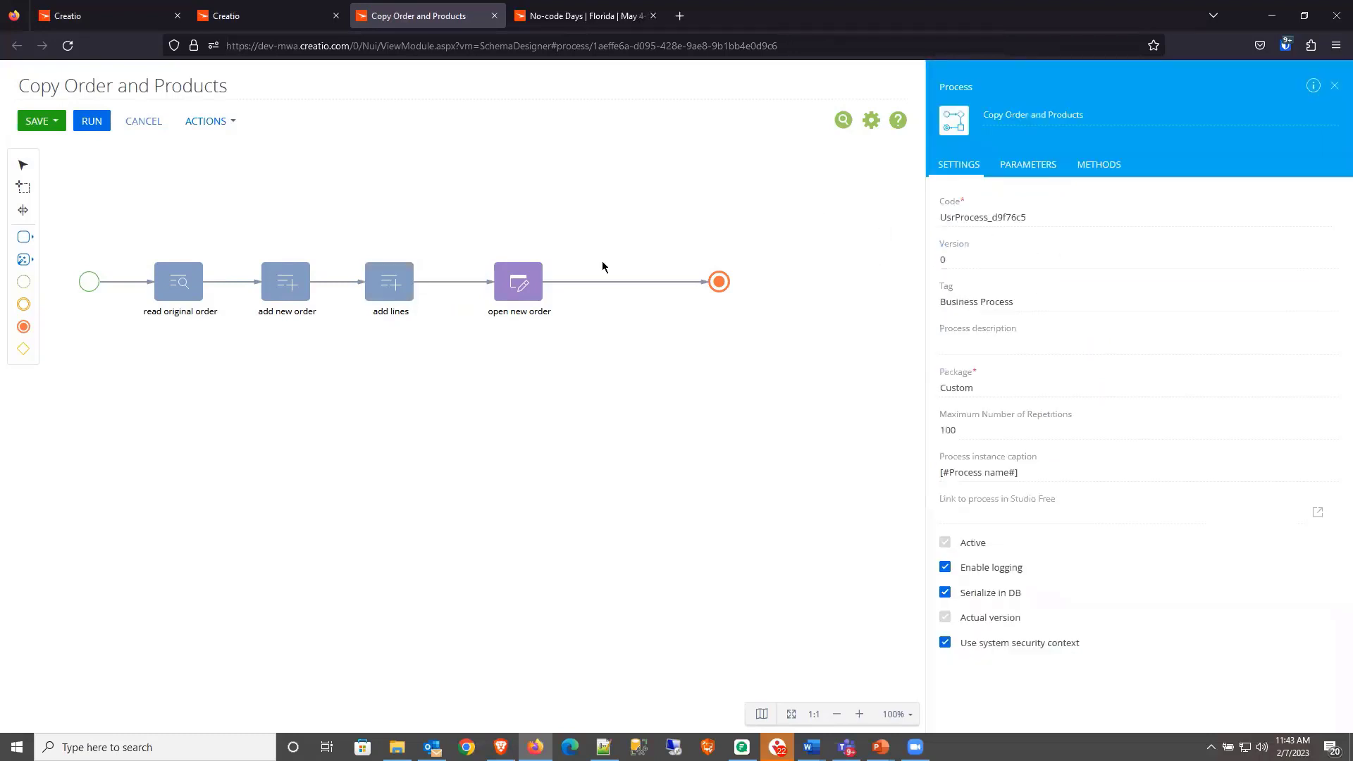
Step: Examine the add lines element's order filter and column values, dismissing the meeting reminder
{"action": "left_click", "coordinate": [390, 281]}
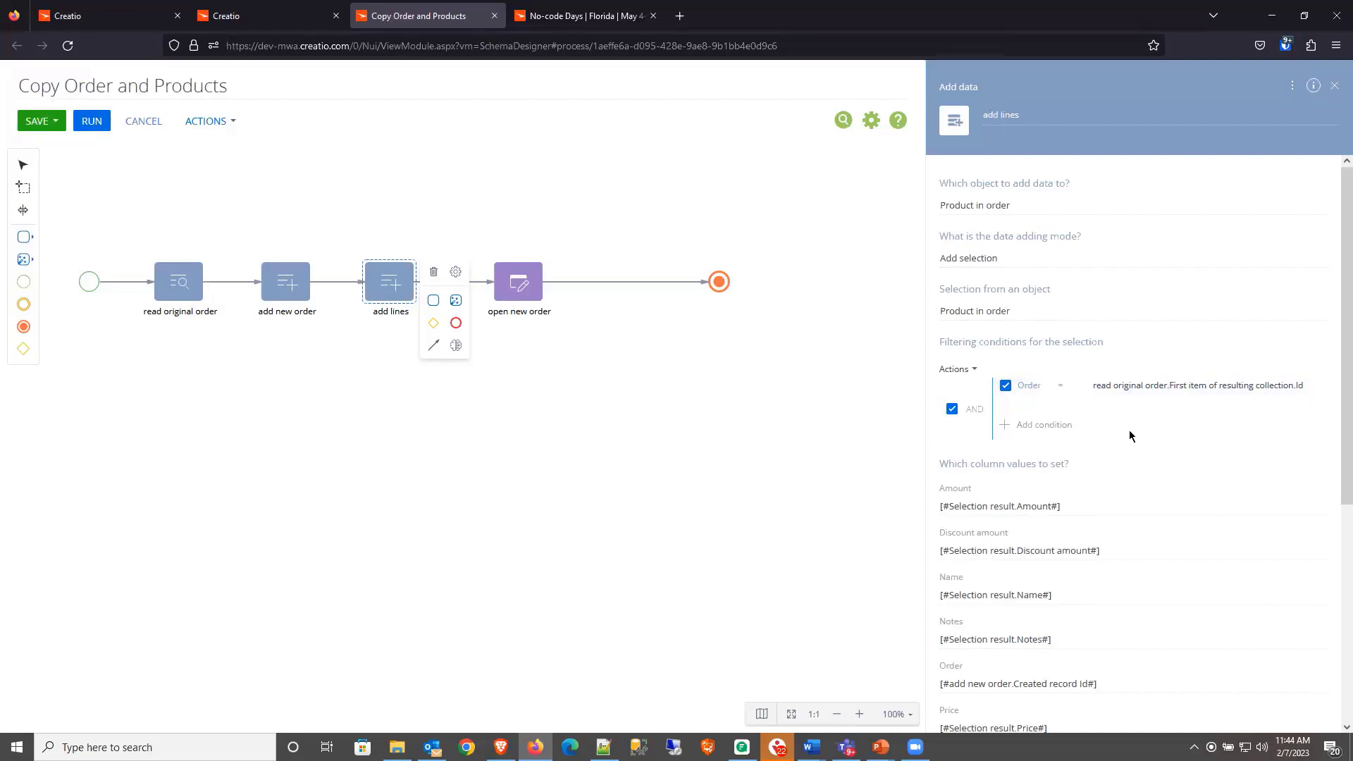
{"action": "scroll", "coordinate": [1139, 447], "scroll_direction": "down", "scroll_amount": 3}
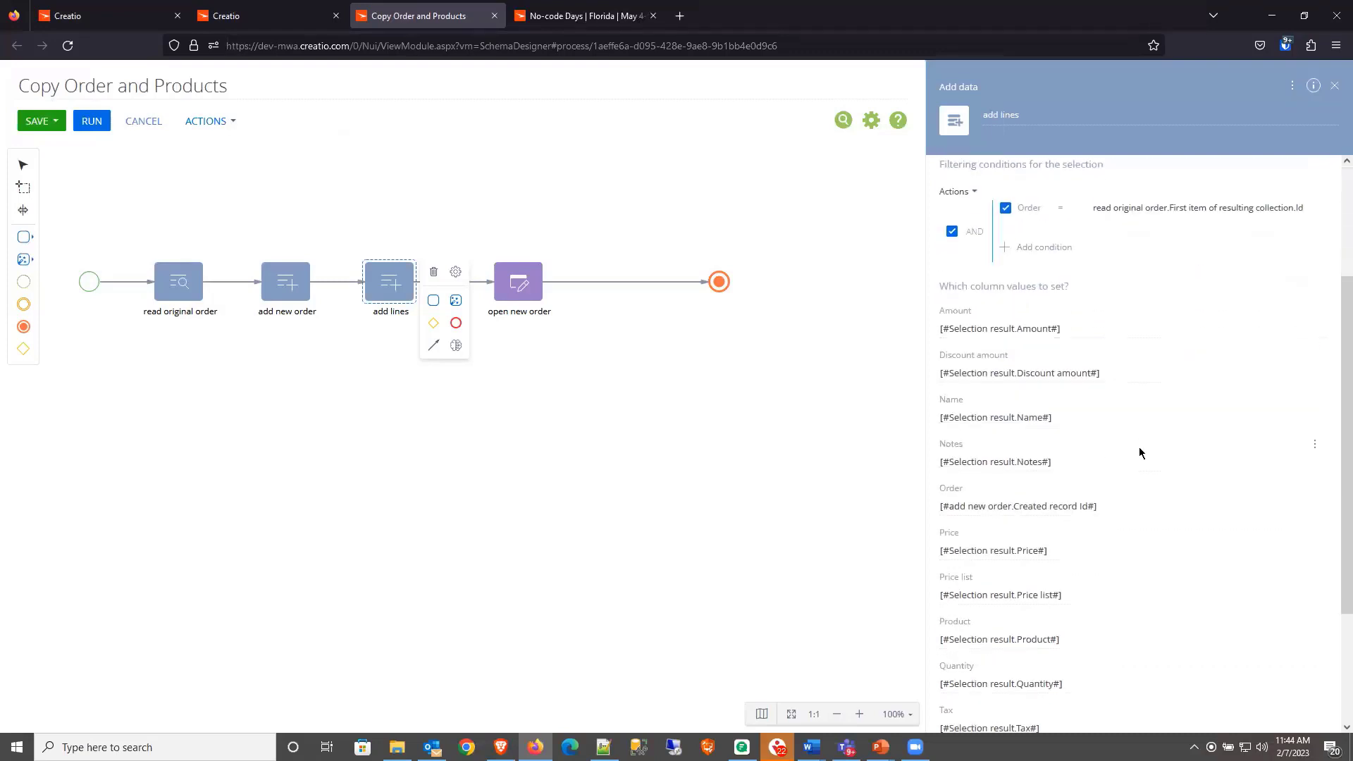
{"action": "scroll", "coordinate": [1114, 429], "scroll_direction": "down", "scroll_amount": 1}
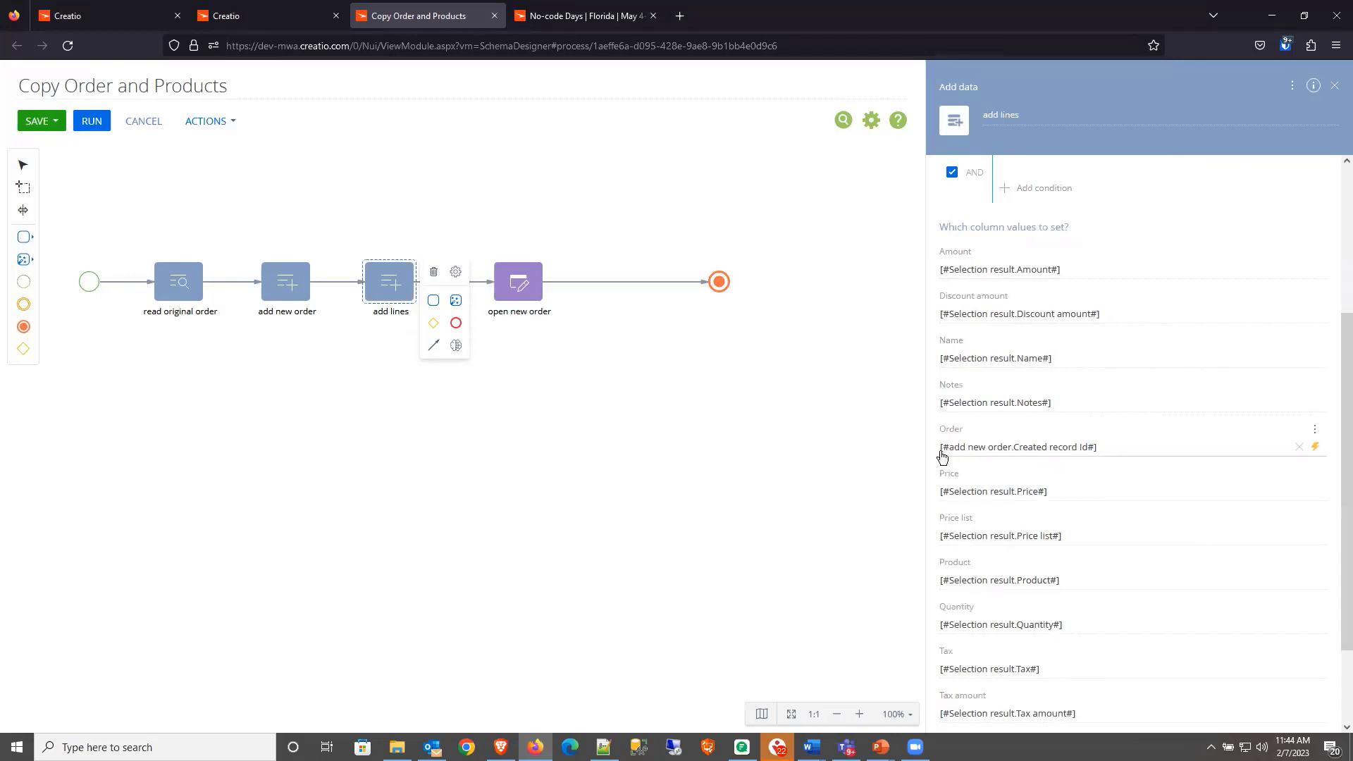
{"action": "scroll", "coordinate": [945, 444], "scroll_direction": "down", "scroll_amount": 1}
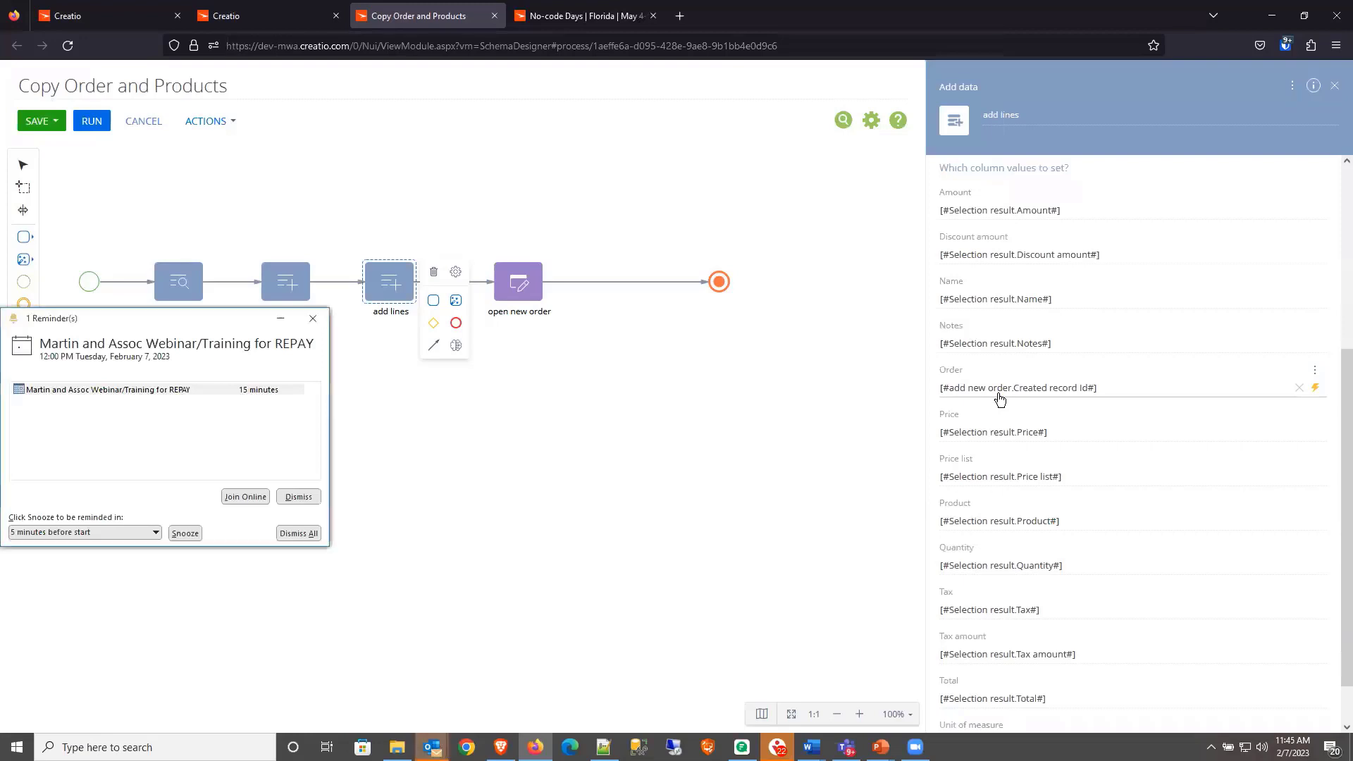
{"action": "left_click", "coordinate": [307, 497]}
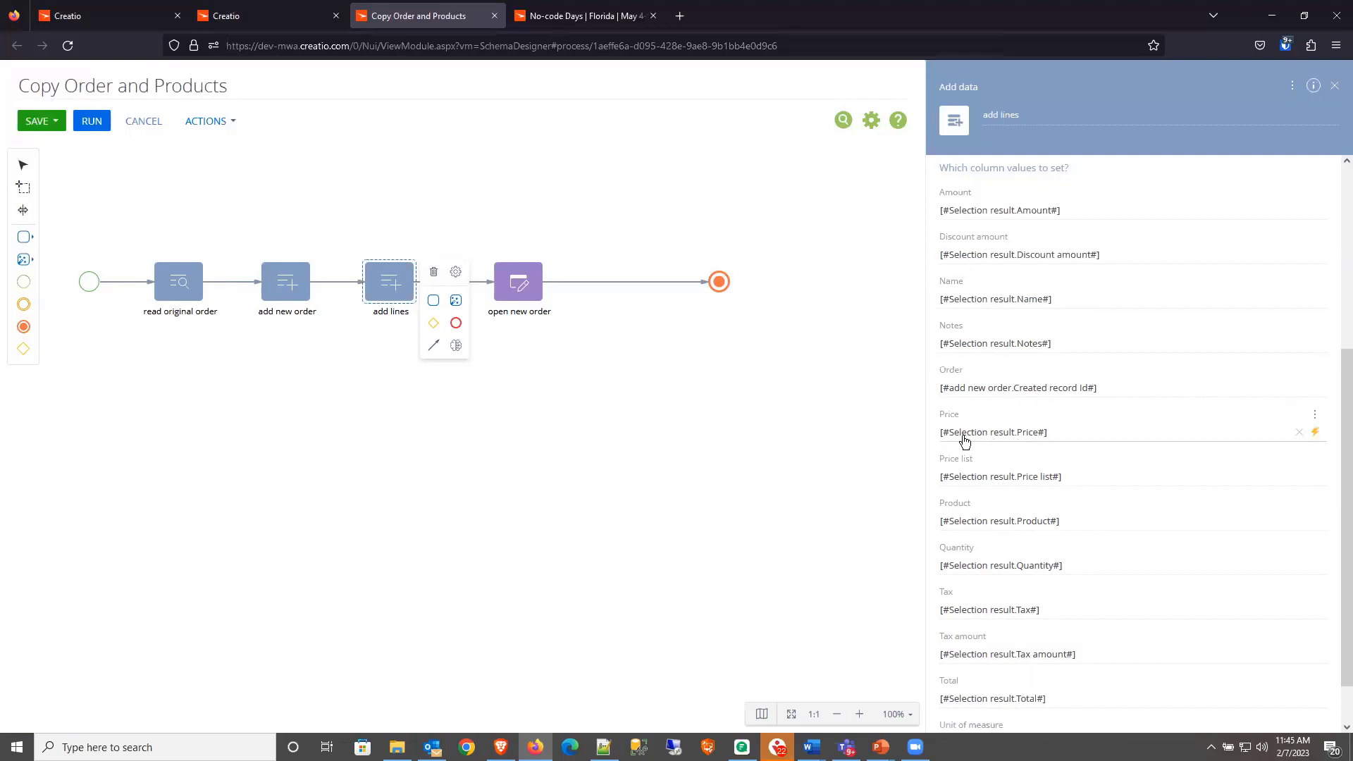
{"action": "scroll", "coordinate": [1045, 484], "scroll_direction": "up", "scroll_amount": 4}
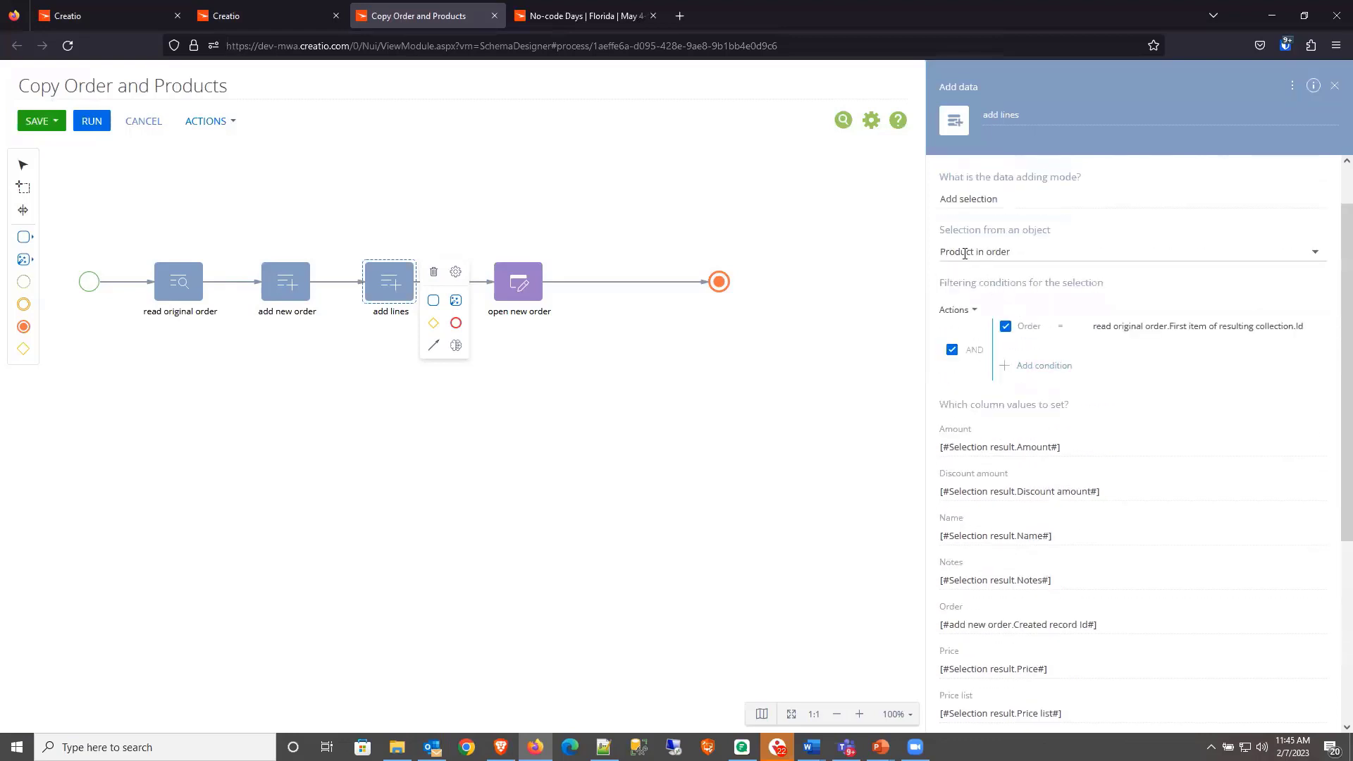
{"action": "scroll", "coordinate": [1079, 479], "scroll_direction": "down", "scroll_amount": 4}
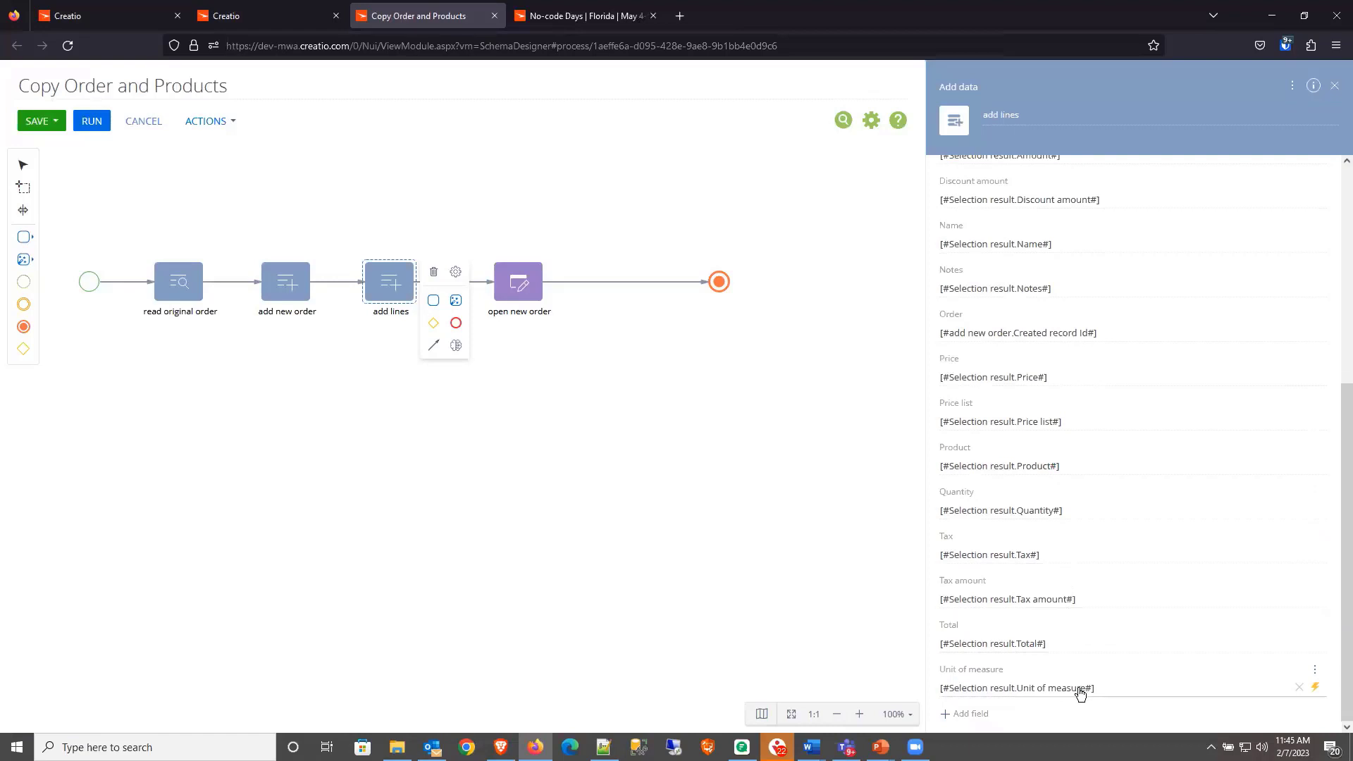
{"action": "scroll", "coordinate": [1081, 692], "scroll_direction": "up", "scroll_amount": 5}
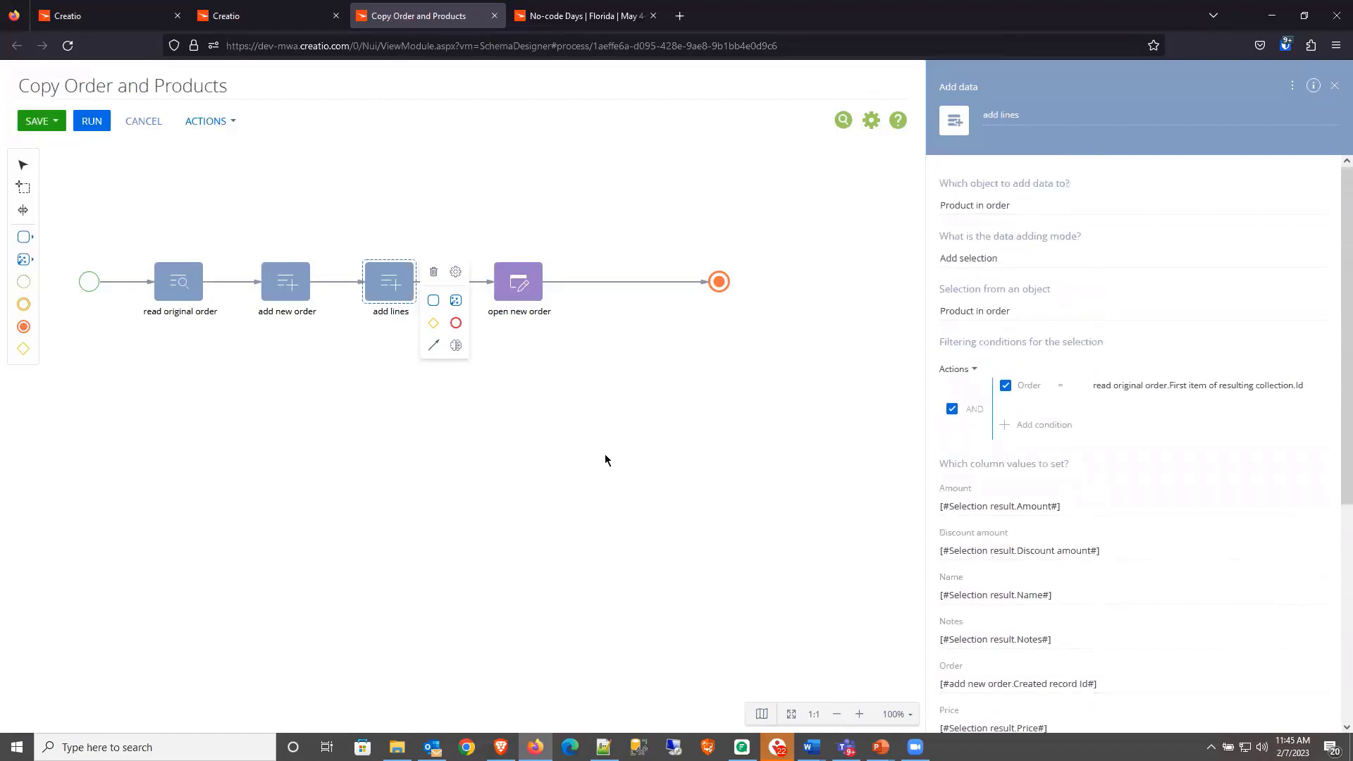
Step: Review the page, performer, editing mode and record ID settings of the open new order element
{"action": "left_click", "coordinate": [582, 380]}
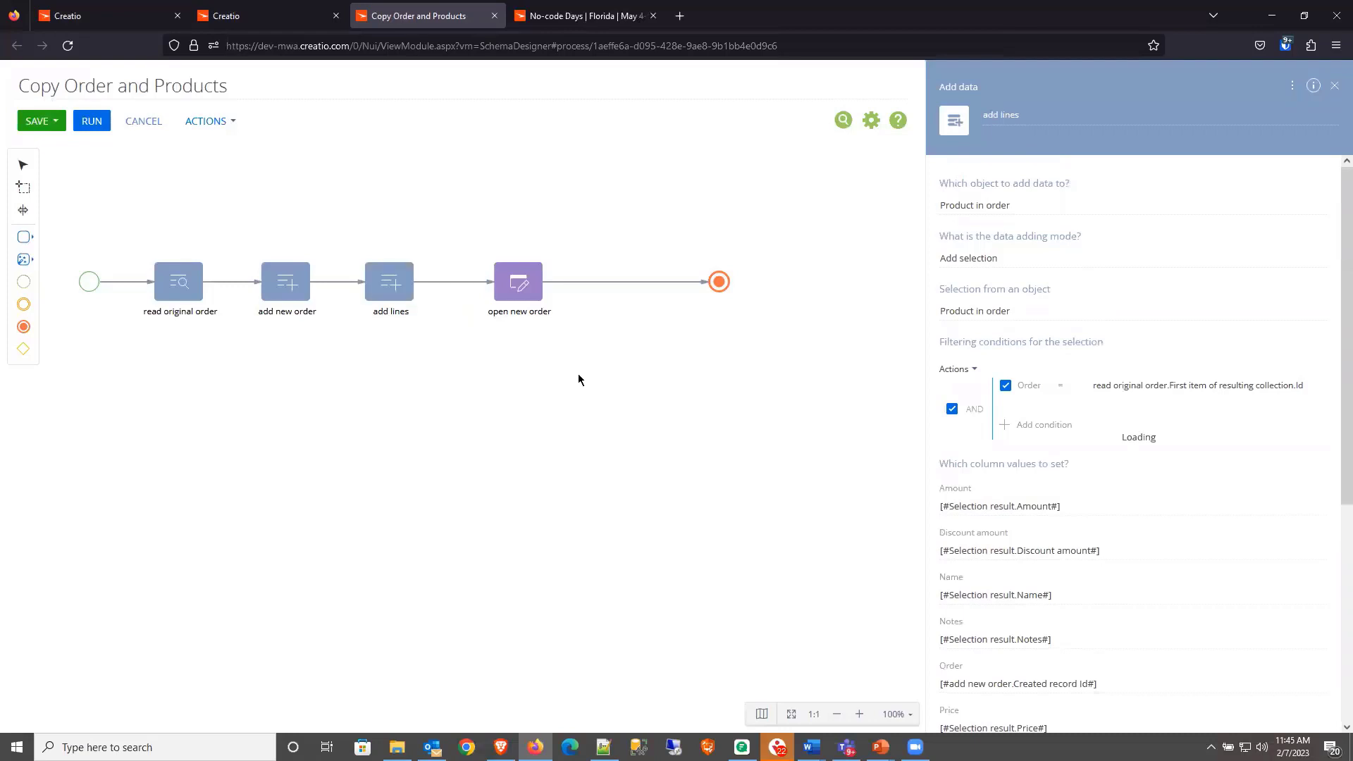
{"action": "left_click", "coordinate": [521, 289]}
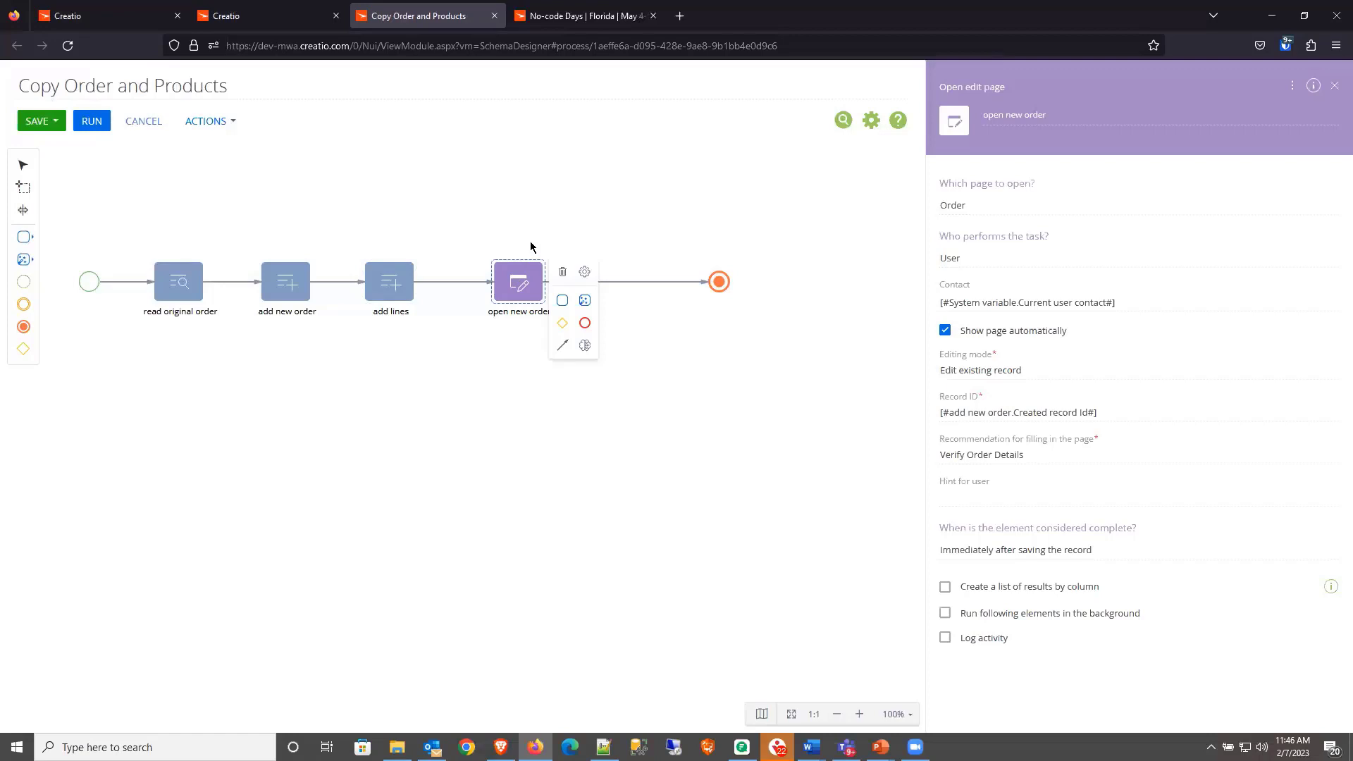
{"action": "left_click", "coordinate": [317, 205]}
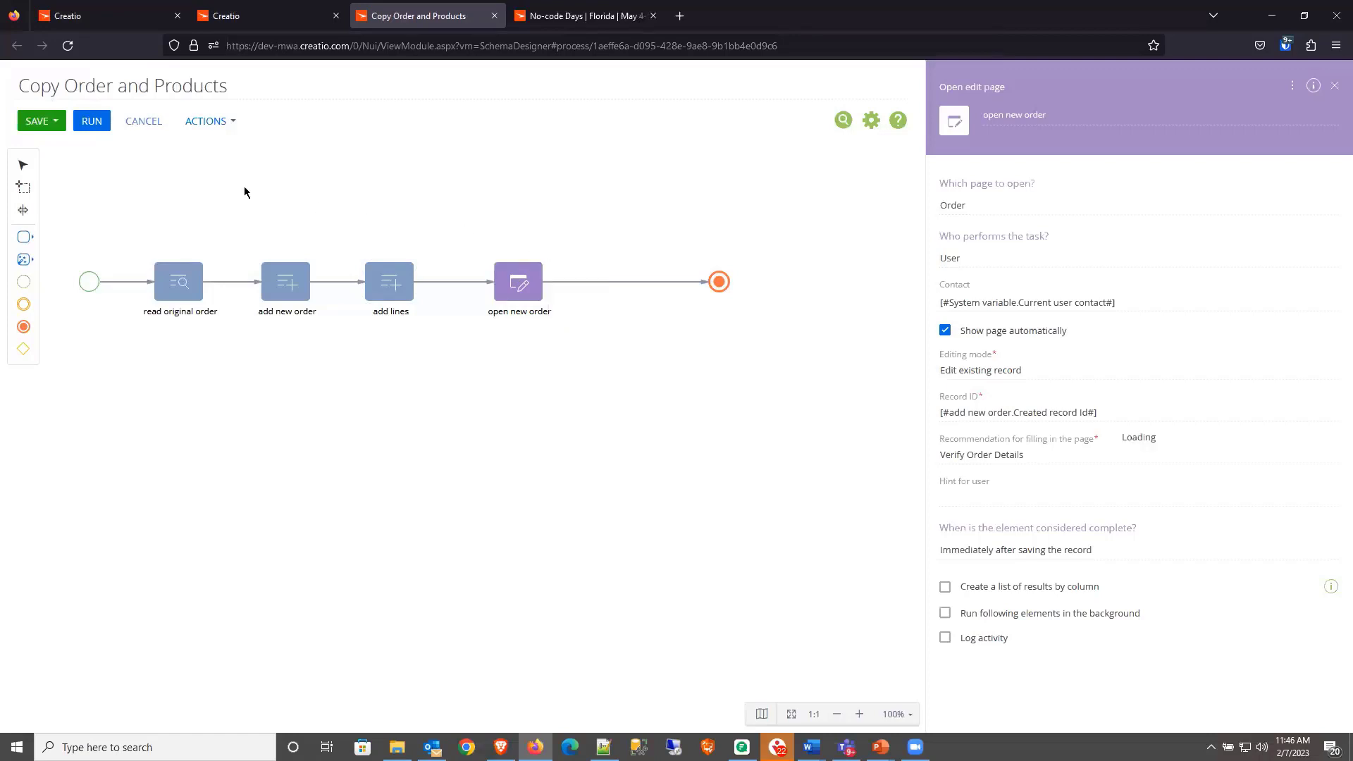
Step: Save the Copy Order and Products process and run it
{"action": "left_click", "coordinate": [38, 123]}
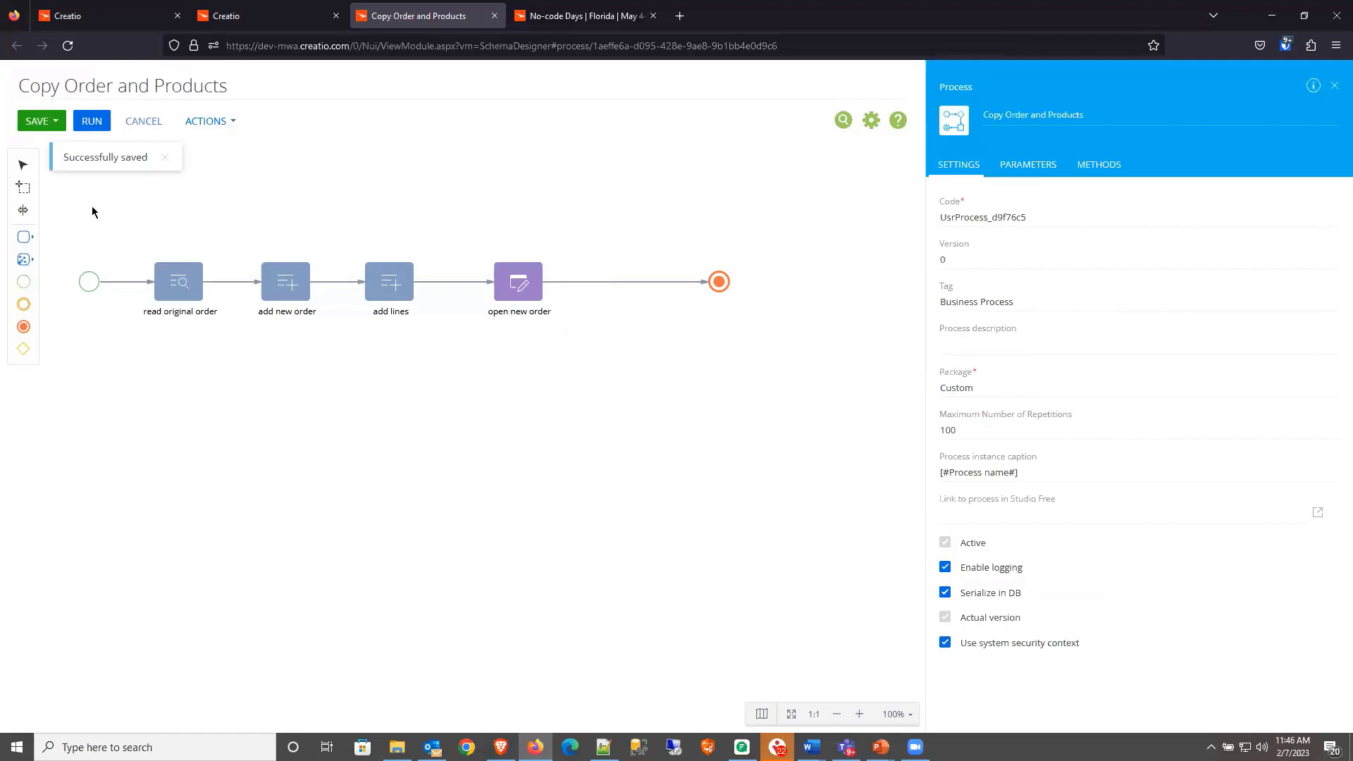
{"action": "left_click", "coordinate": [91, 124]}
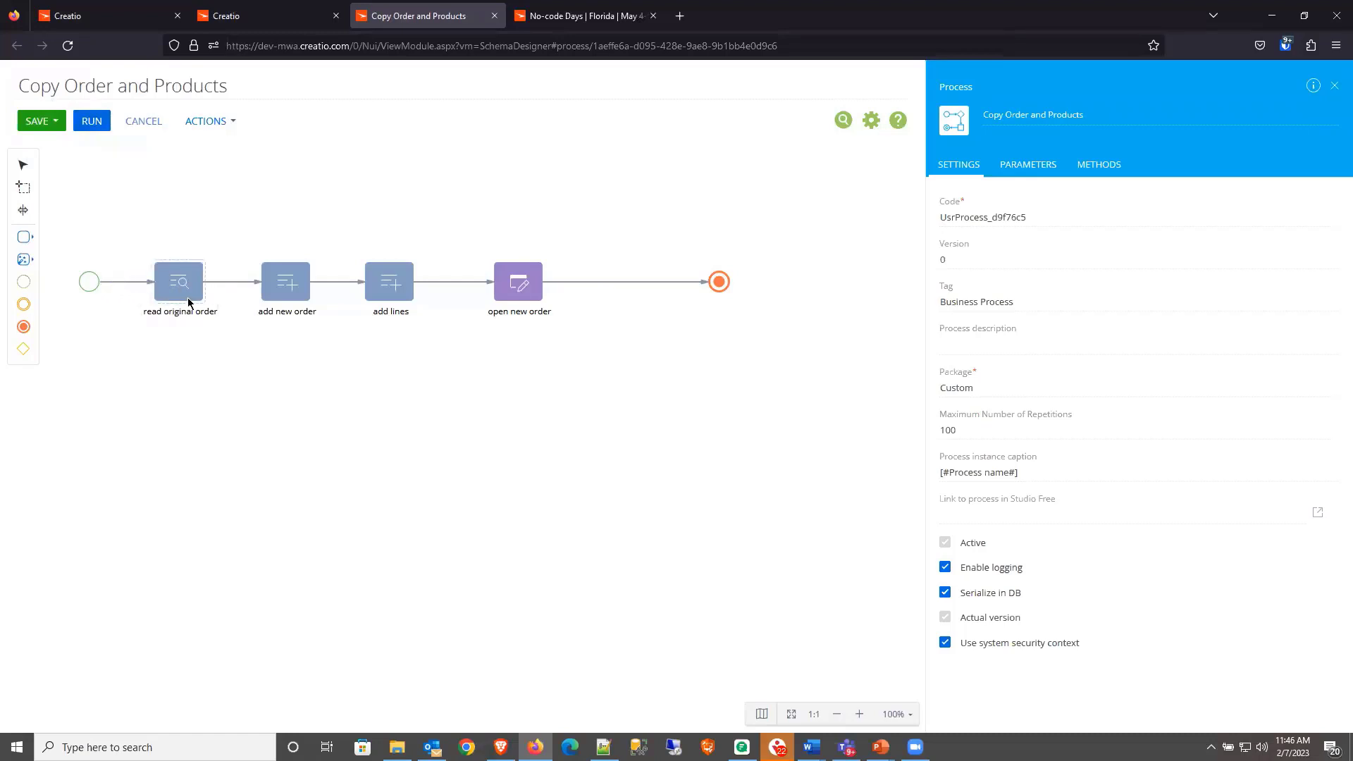
{"action": "left_click", "coordinate": [93, 124]}
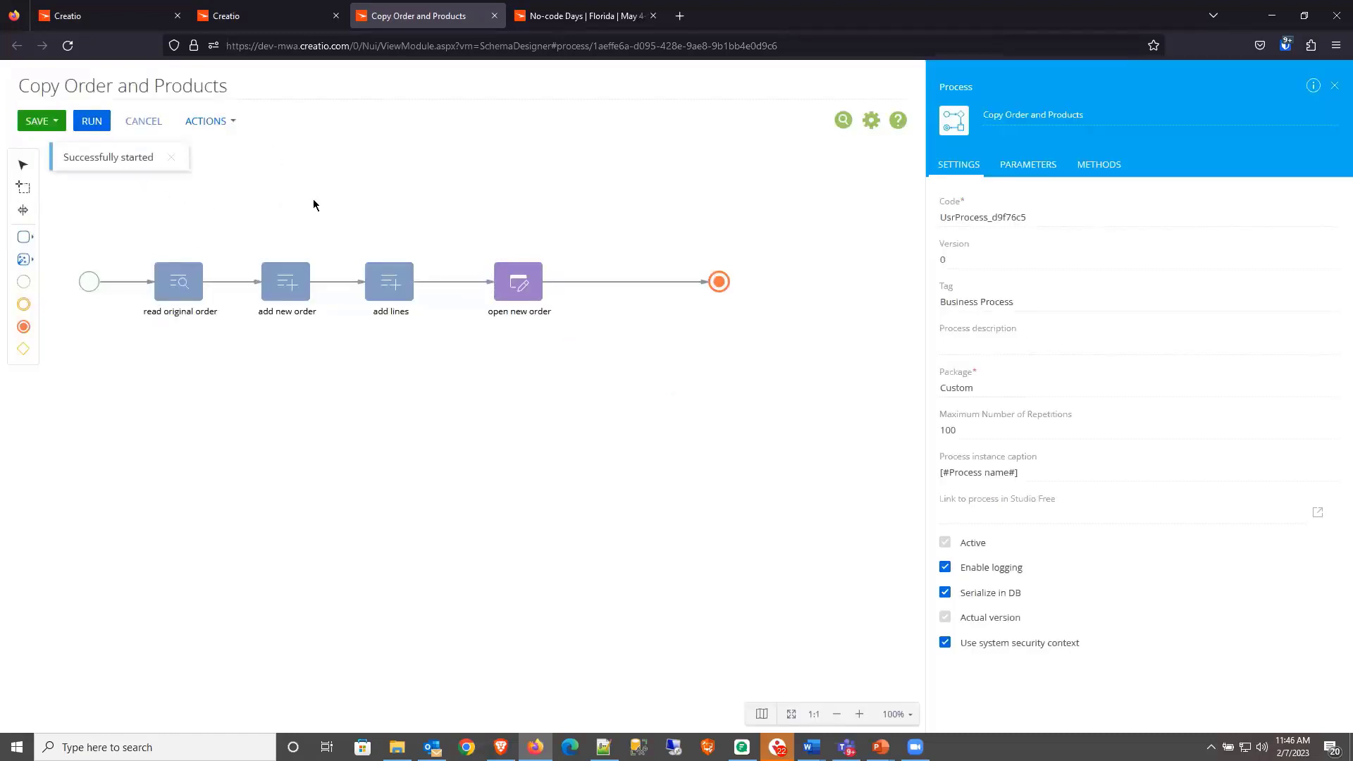
Step: Open the process log from the process designer and select the newest Copy Order and Products entry
{"action": "left_click", "coordinate": [268, 16]}
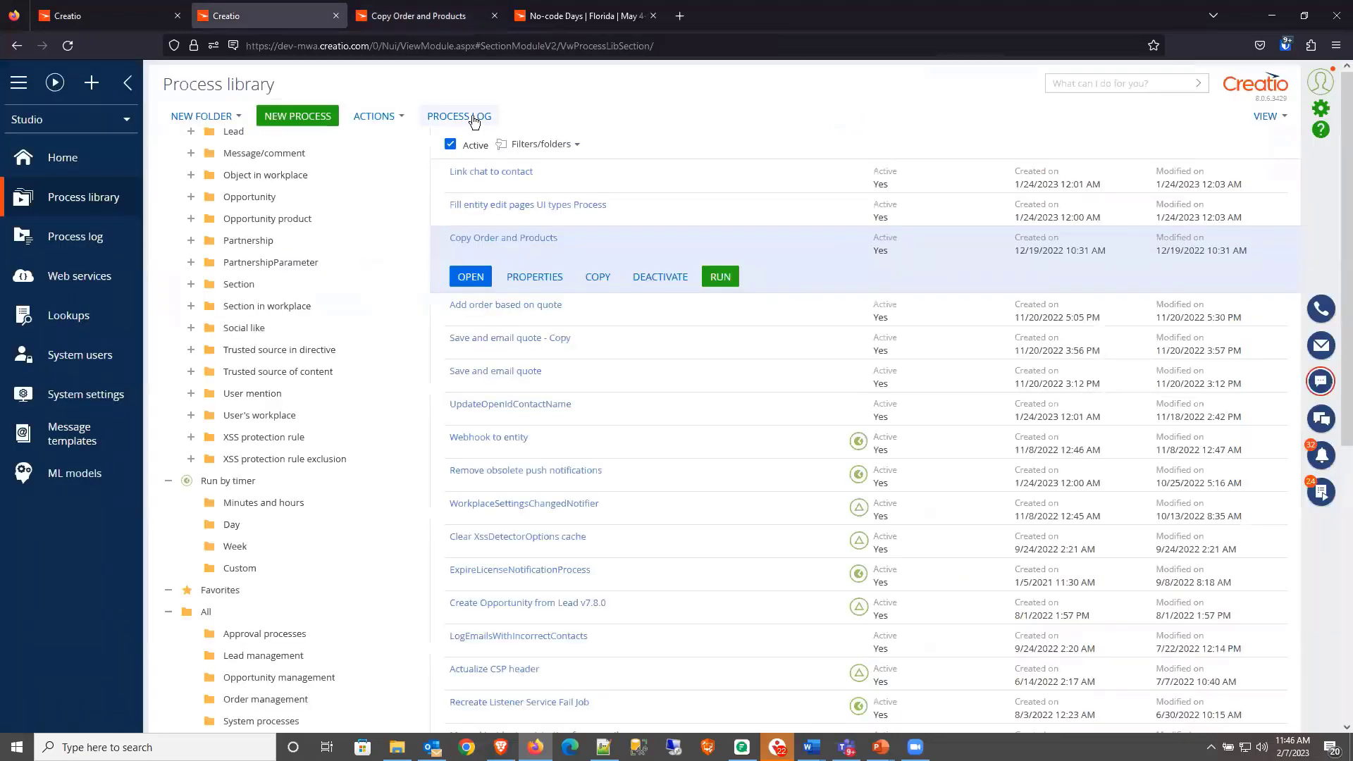
{"action": "left_click", "coordinate": [413, 15]}
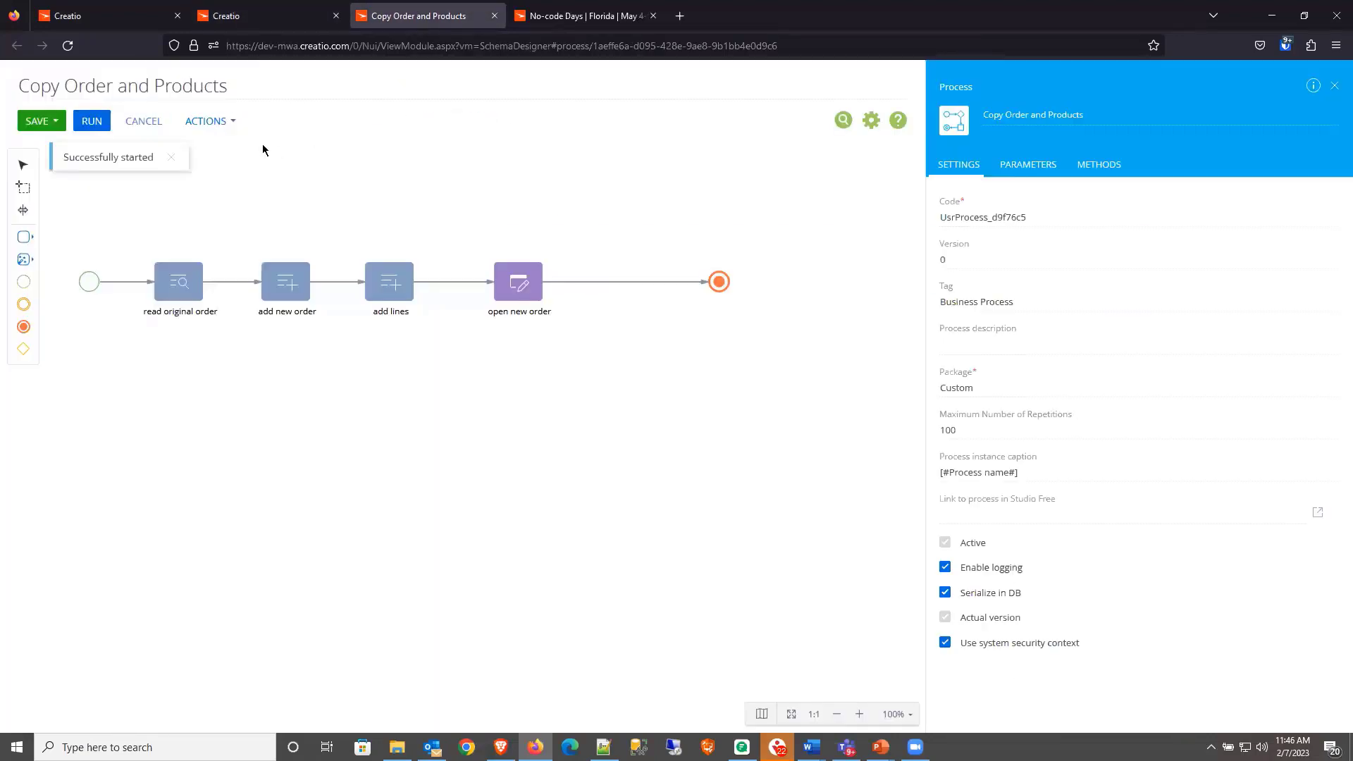
{"action": "left_click", "coordinate": [211, 122]}
{"action": "left_click", "coordinate": [245, 236]}
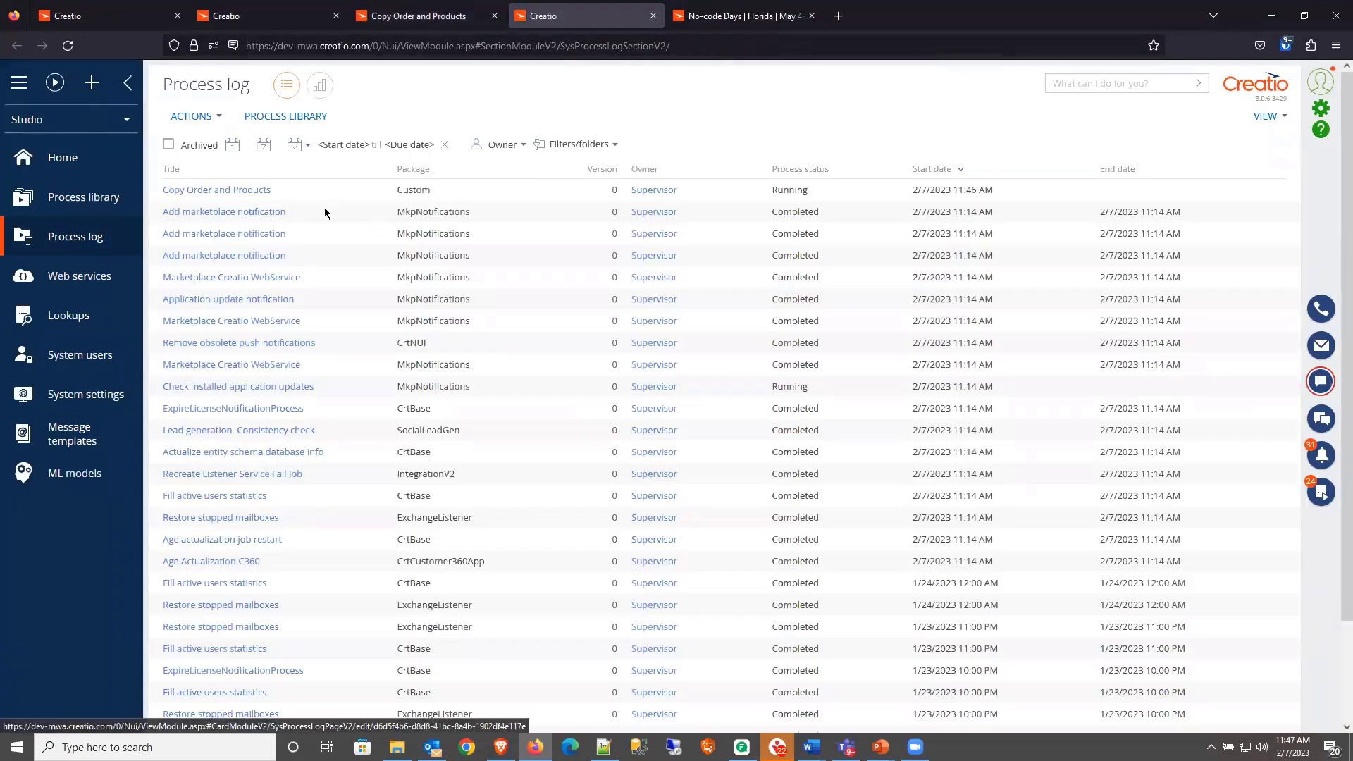
{"action": "left_click", "coordinate": [318, 196]}
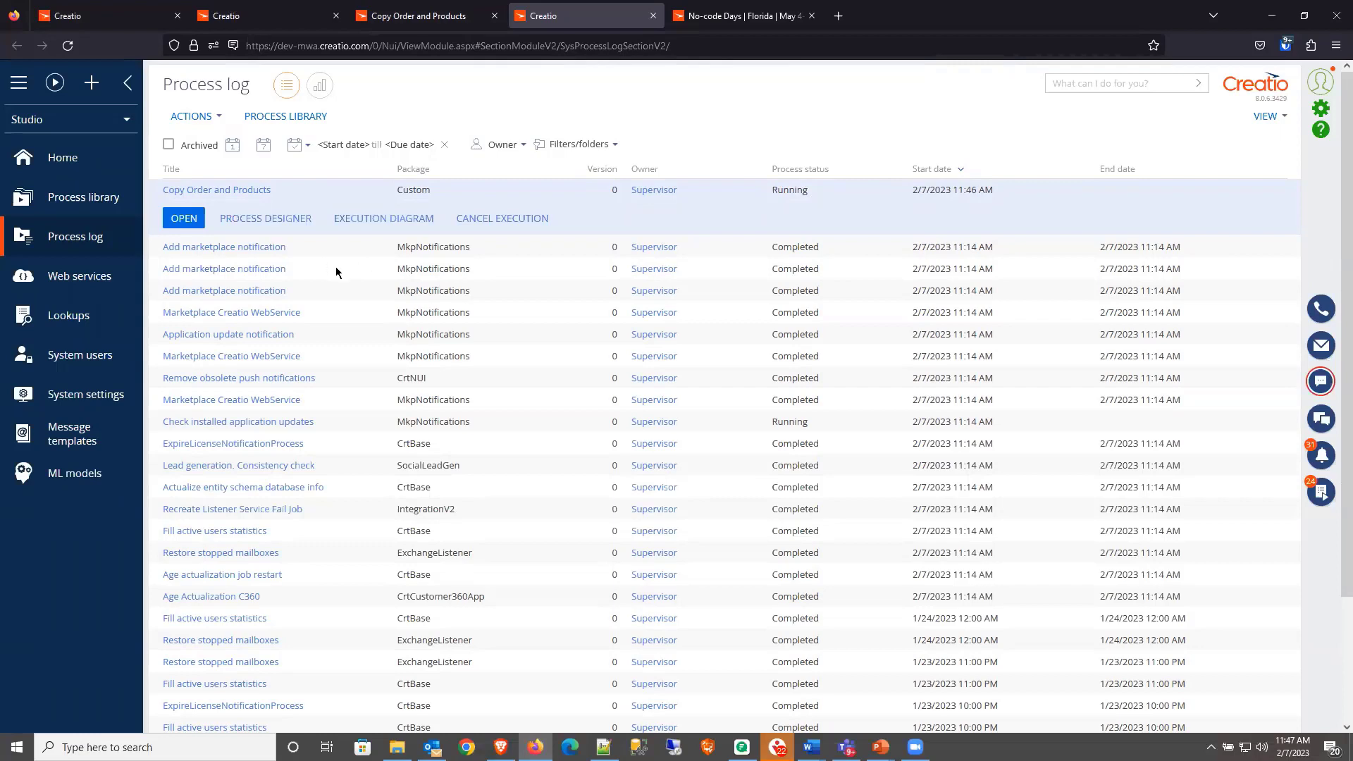
Step: Show the process log folders and review the processes in the Running folder
{"action": "left_click", "coordinate": [572, 145]}
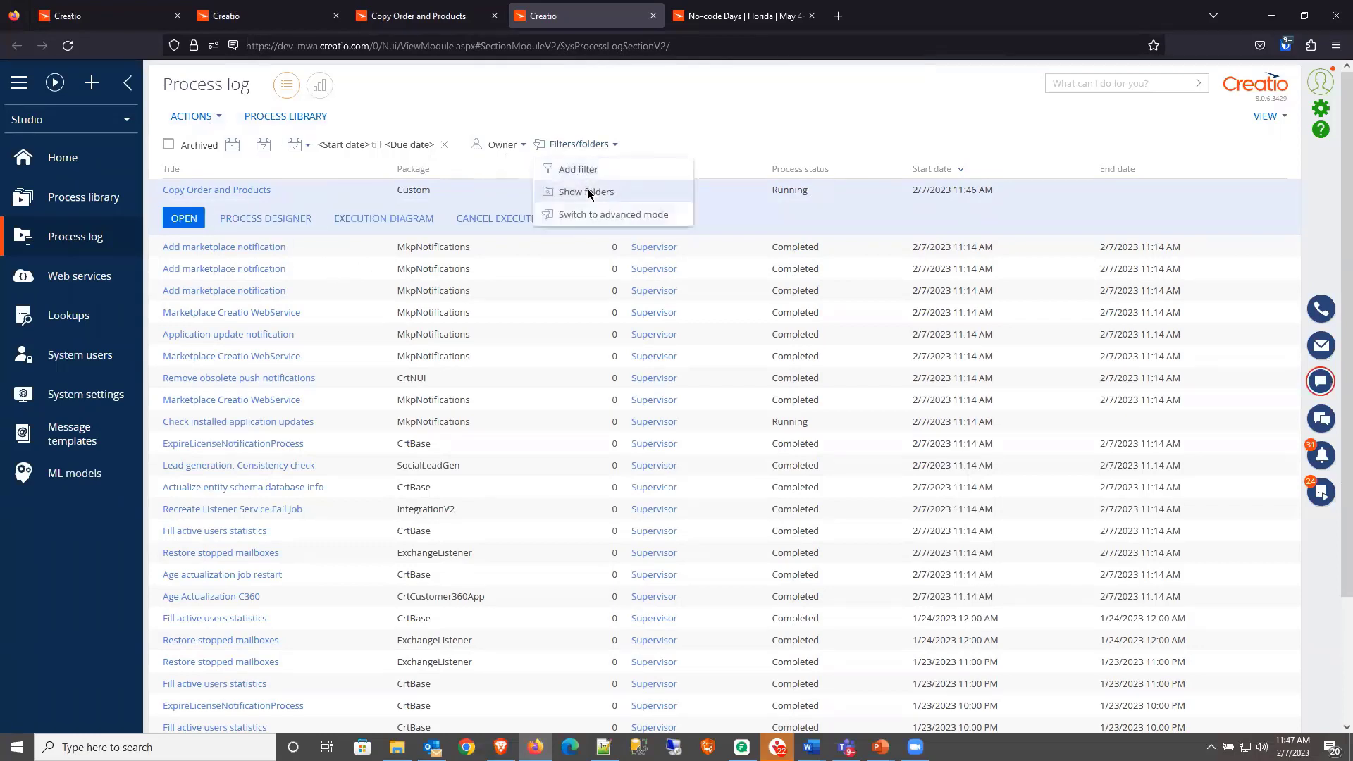
{"action": "left_click_drag", "start_coordinate": [431, 293], "coordinate": [379, 294]}
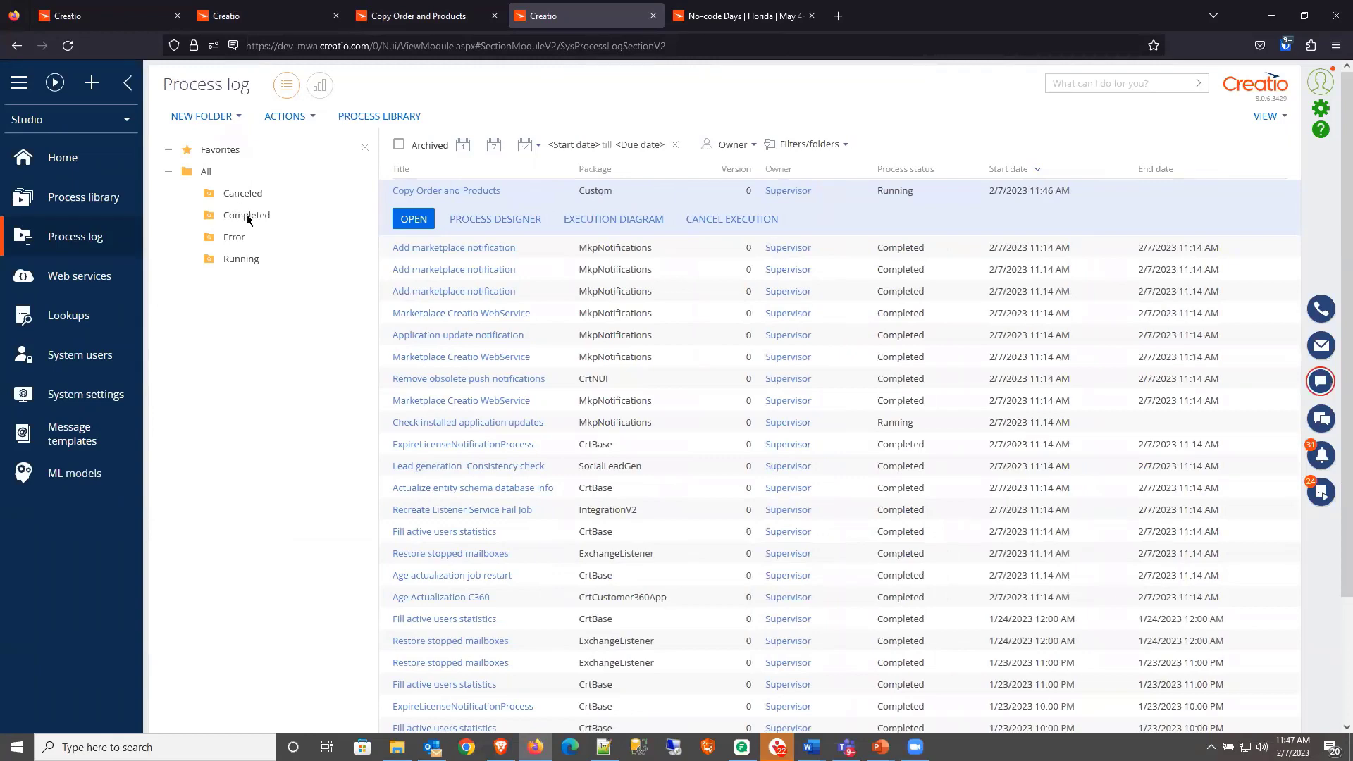
{"action": "left_click", "coordinate": [240, 259]}
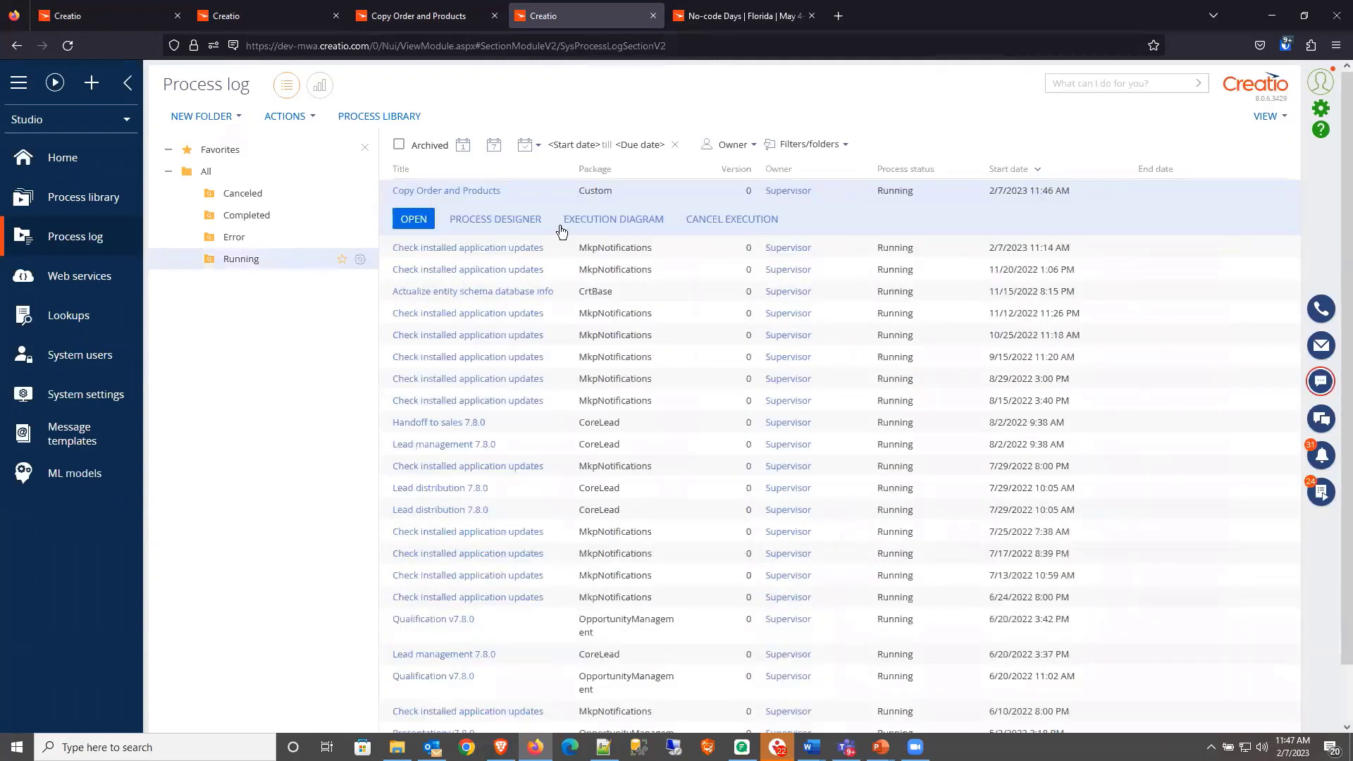
{"action": "scroll", "coordinate": [733, 562], "scroll_direction": "down", "scroll_amount": 2}
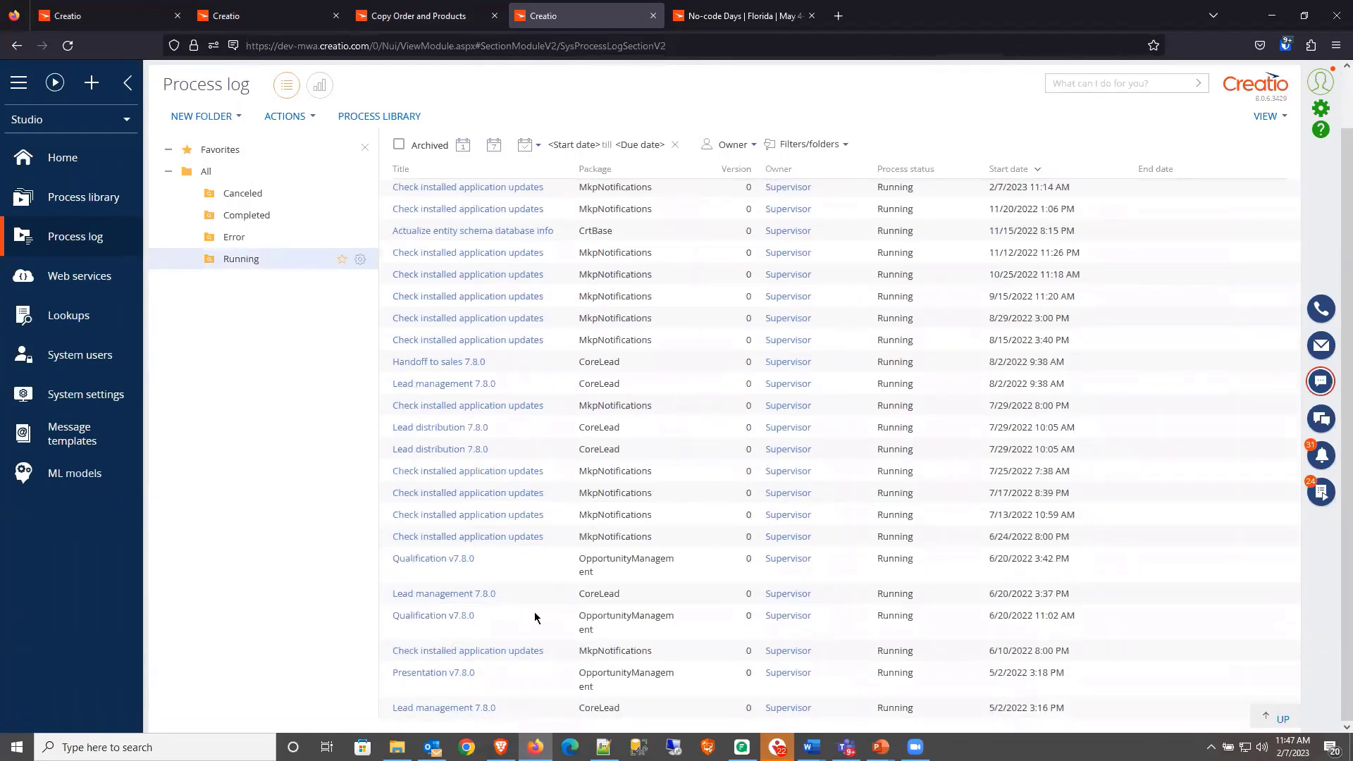
{"action": "scroll", "coordinate": [535, 618], "scroll_direction": "up", "scroll_amount": 2}
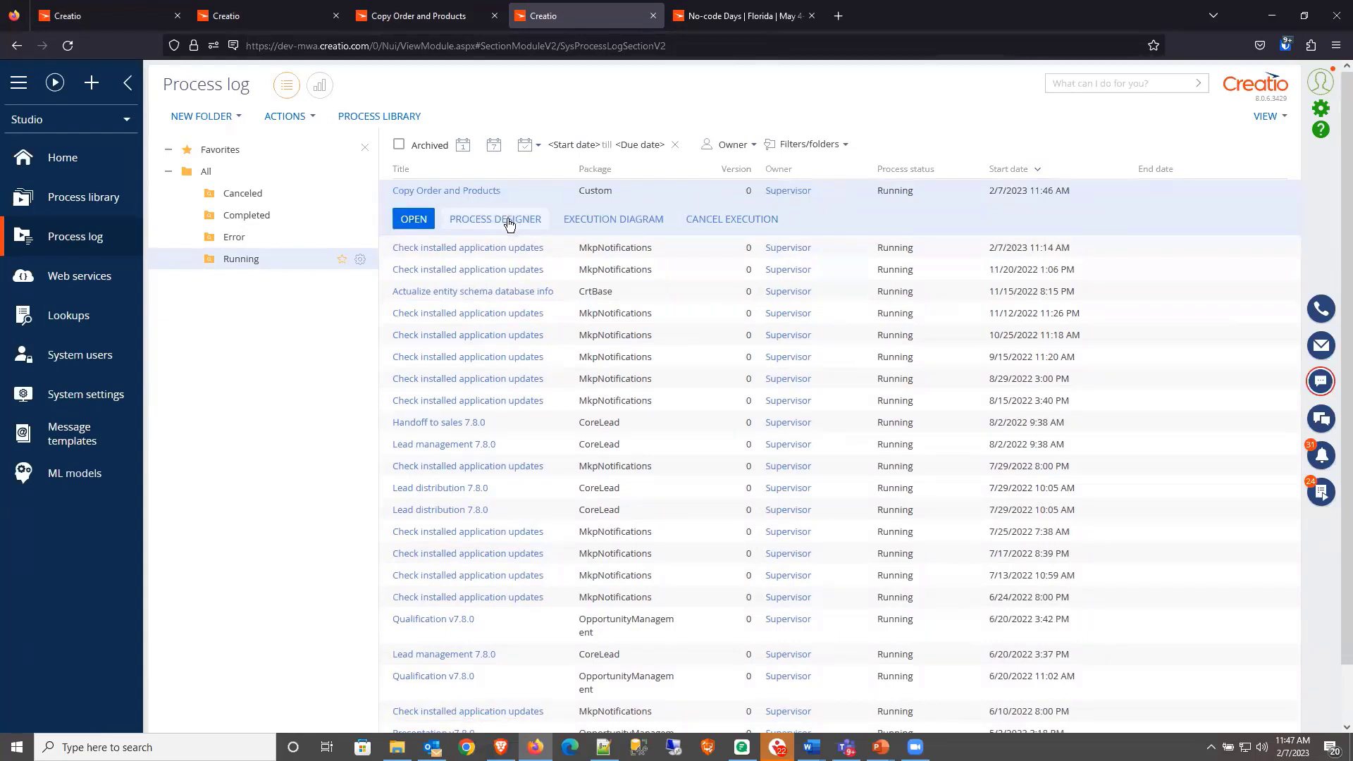
Step: Inspect the execution diagram of the running Copy Order and Products process, element by element, and close it
{"action": "left_click", "coordinate": [623, 221]}
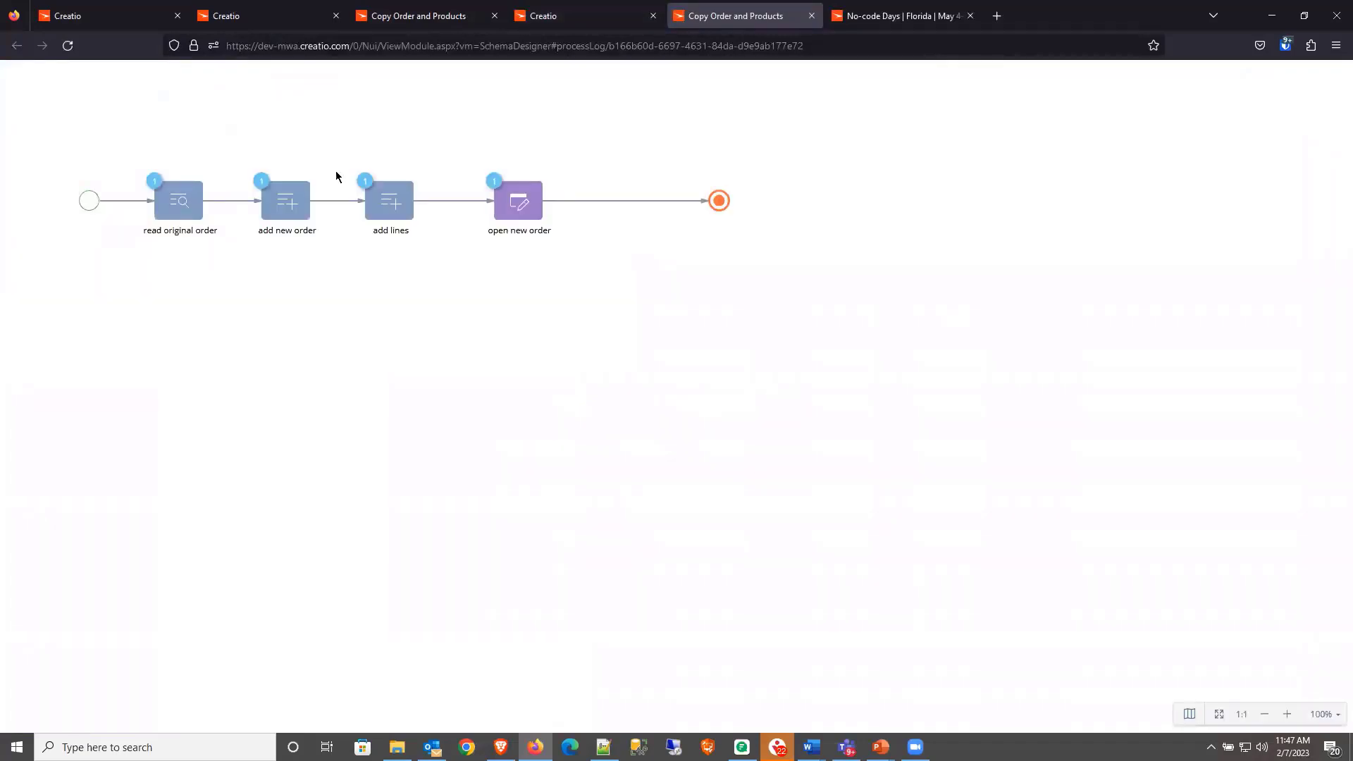
{"action": "left_click", "coordinate": [174, 199]}
{"action": "left_click", "coordinate": [287, 203]}
{"action": "left_click", "coordinate": [383, 203]}
{"action": "left_click", "coordinate": [523, 301]}
{"action": "left_click", "coordinate": [812, 24]}
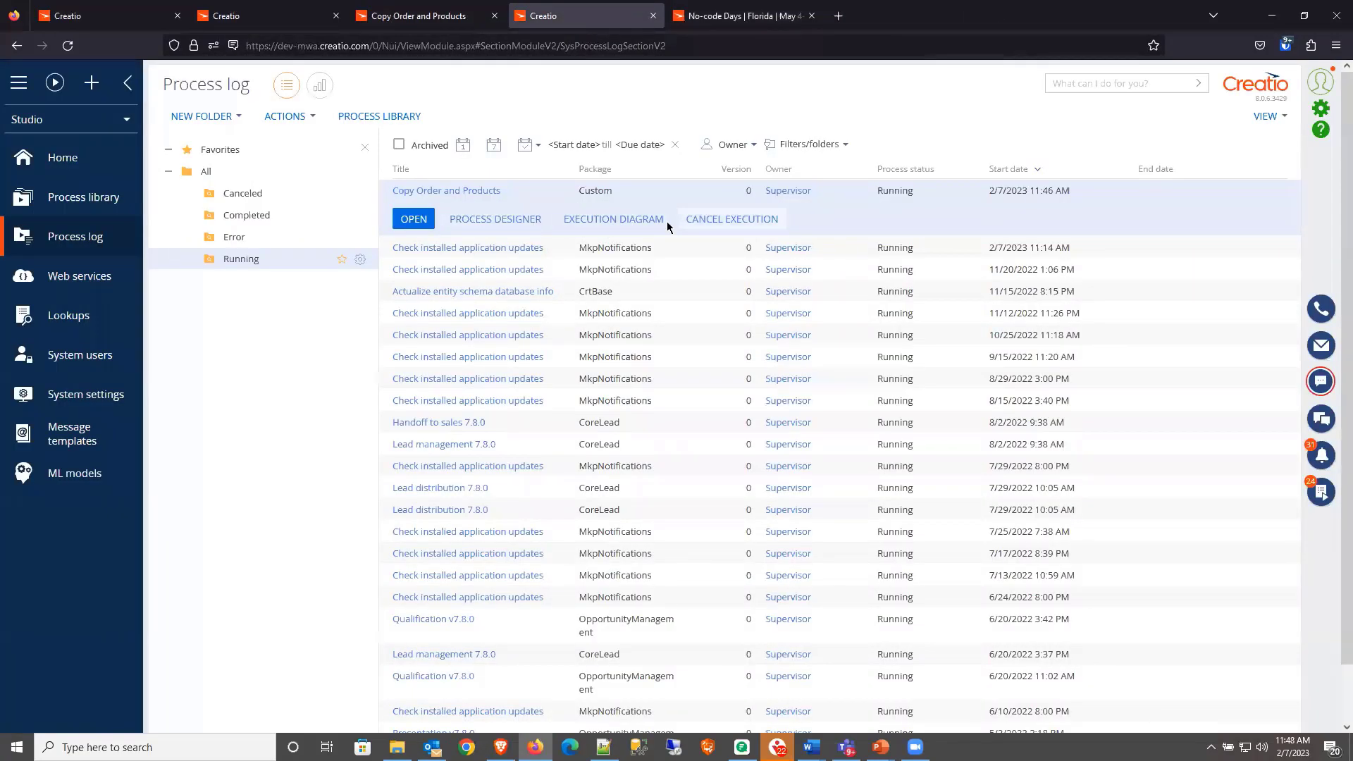
Step: Open the Copy Order and Products log record, check the status of its process elements, and close it
{"action": "left_click", "coordinate": [413, 220]}
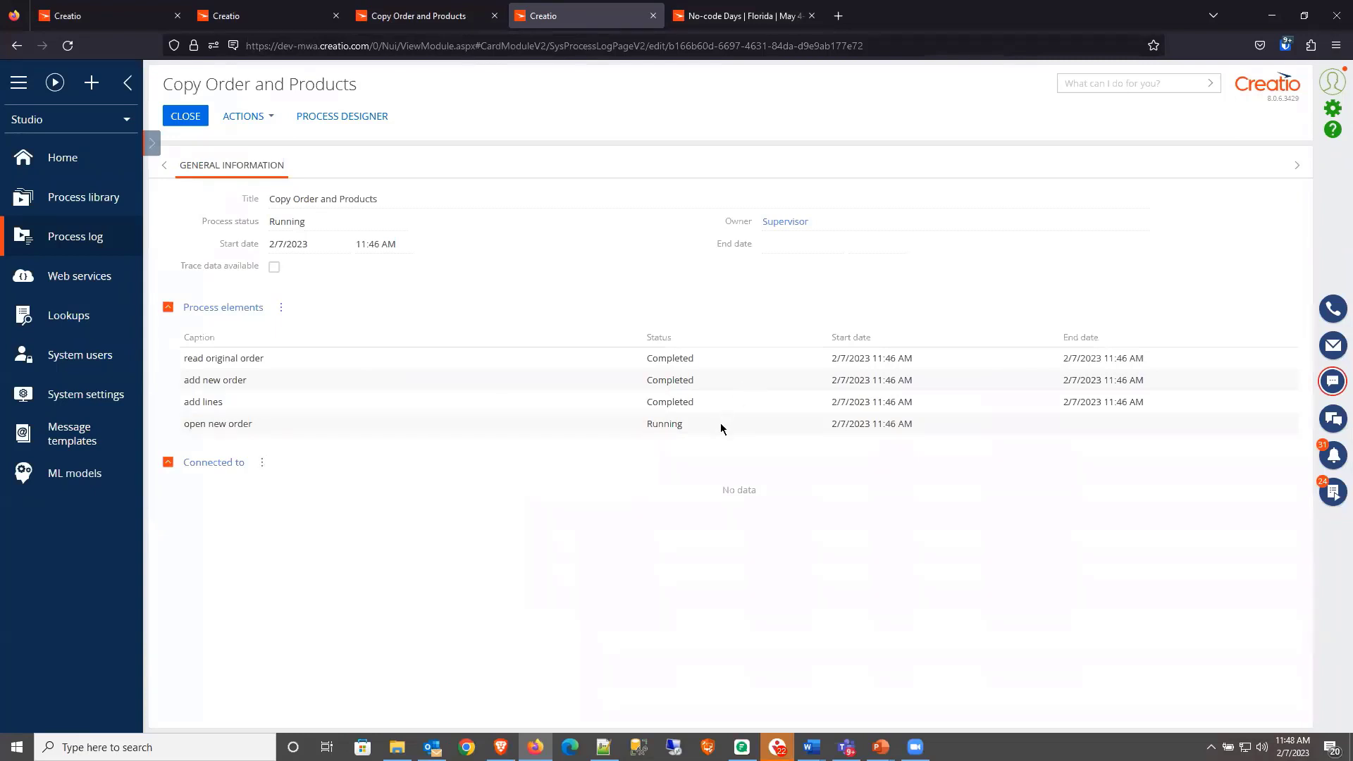
{"action": "left_click", "coordinate": [252, 119]}
{"action": "left_click", "coordinate": [189, 118]}
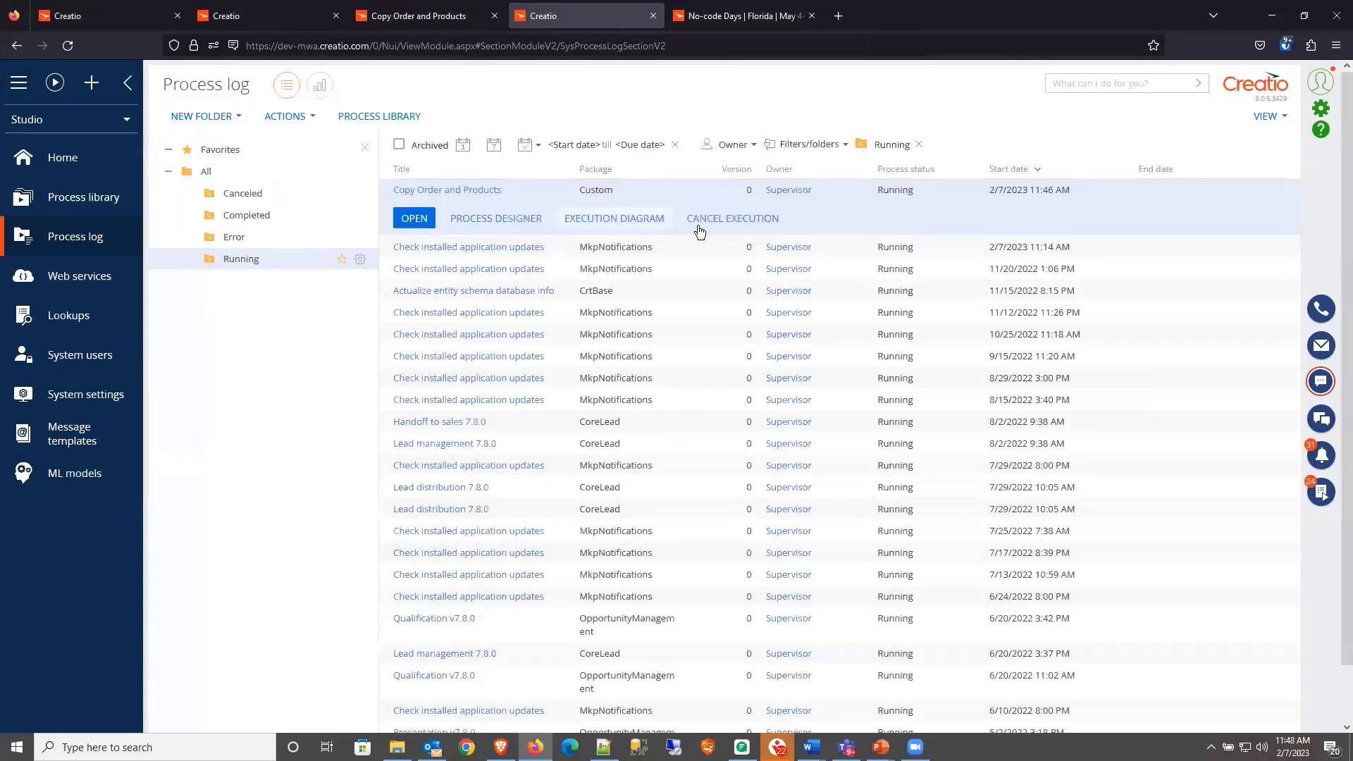
Step: Cancel execution of the running Copy Order and Products process, check it among all log records, and return to the process designer
{"action": "left_click", "coordinate": [733, 219]}
{"action": "left_click", "coordinate": [588, 416]}
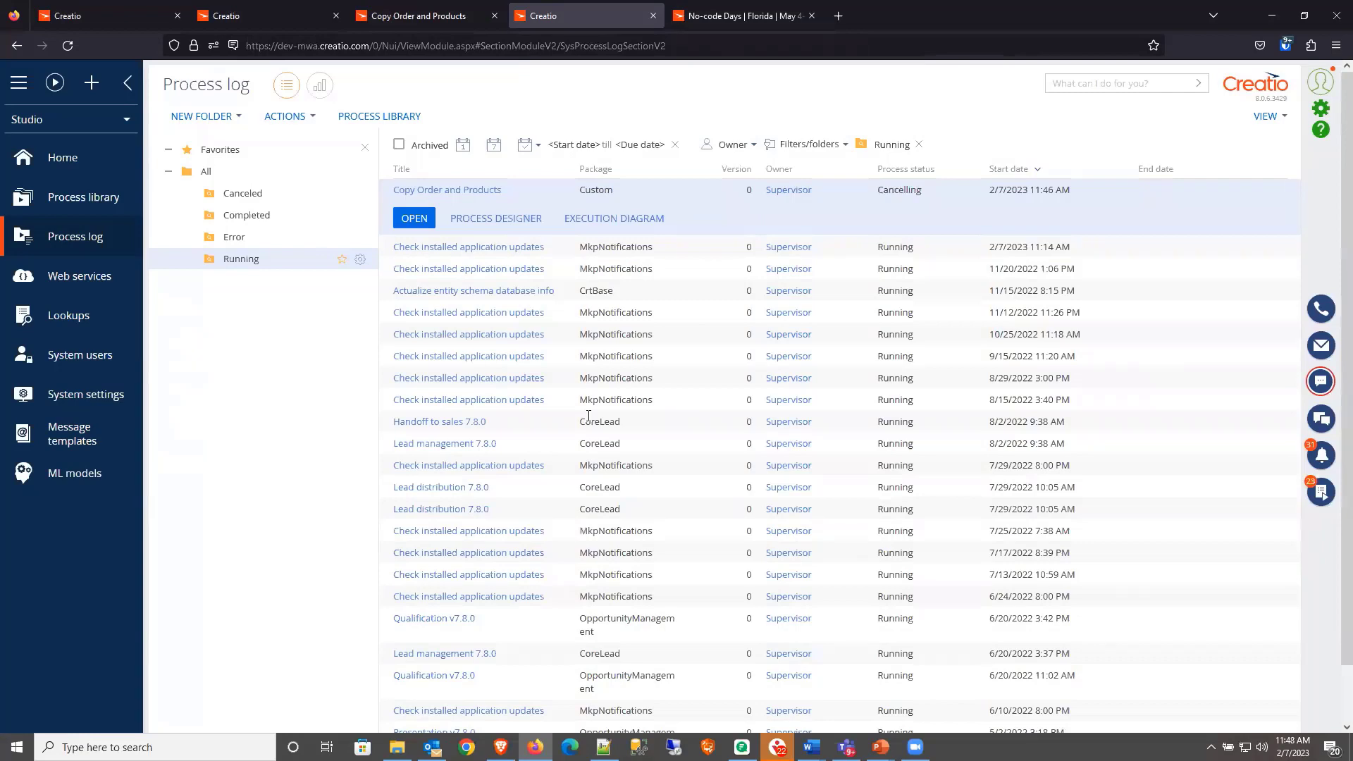
{"action": "left_click", "coordinate": [209, 173]}
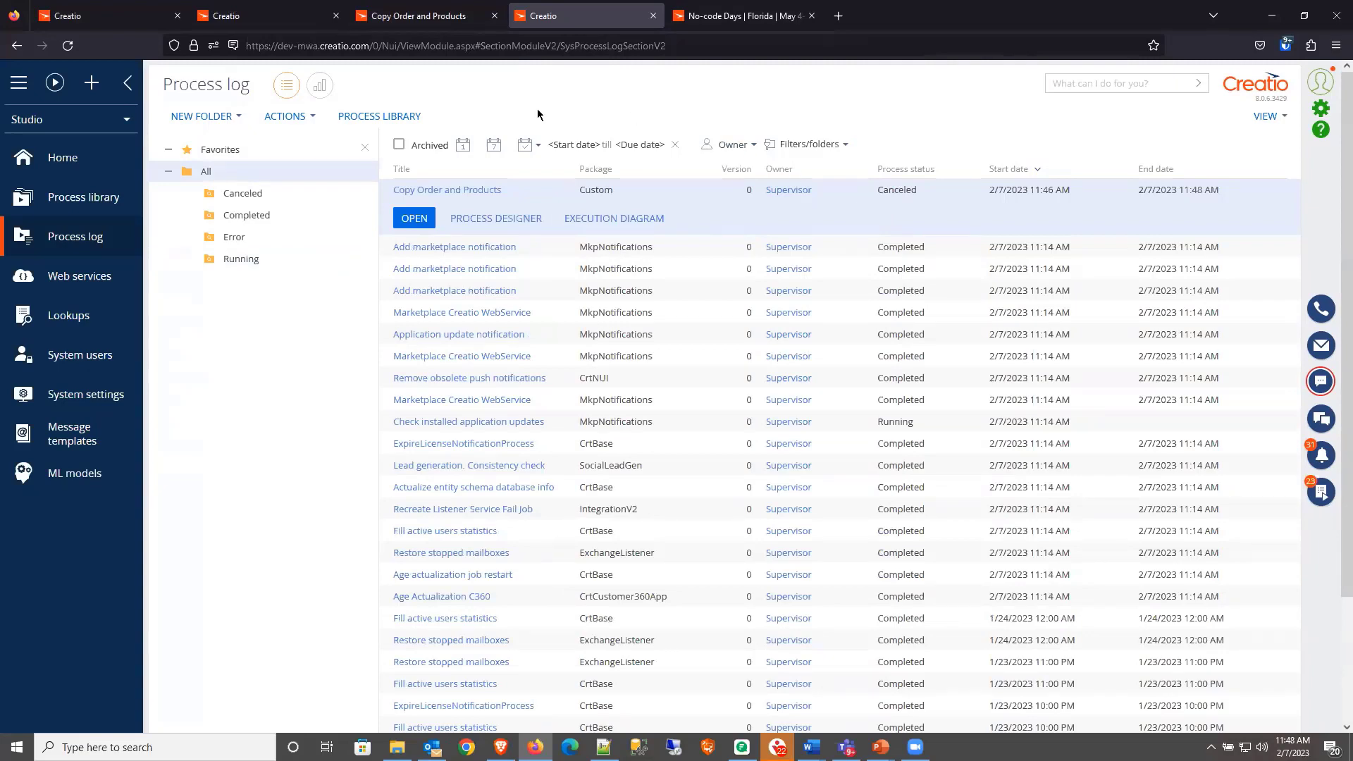
{"action": "left_click", "coordinate": [430, 17]}
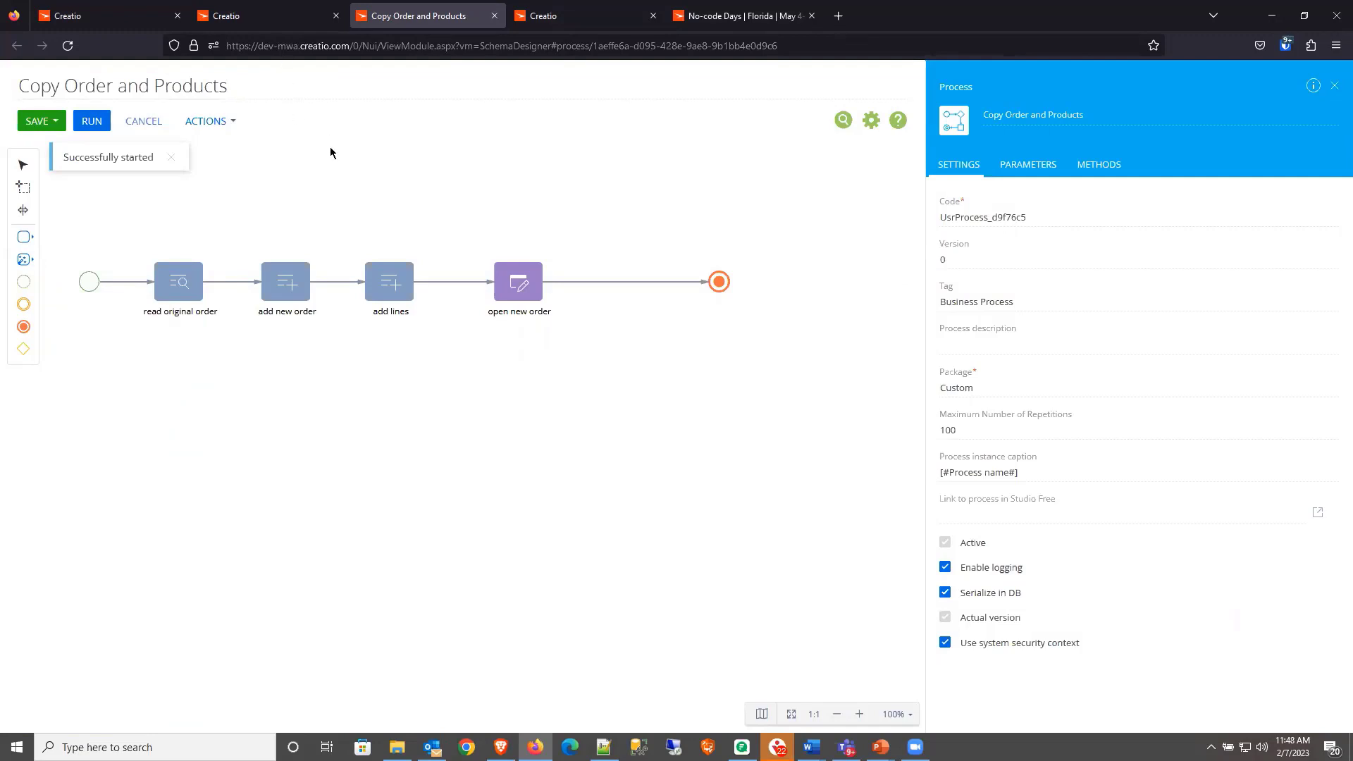
Step: Open the section wizard for the Orders section and show its business processes
{"action": "left_click", "coordinate": [92, 19]}
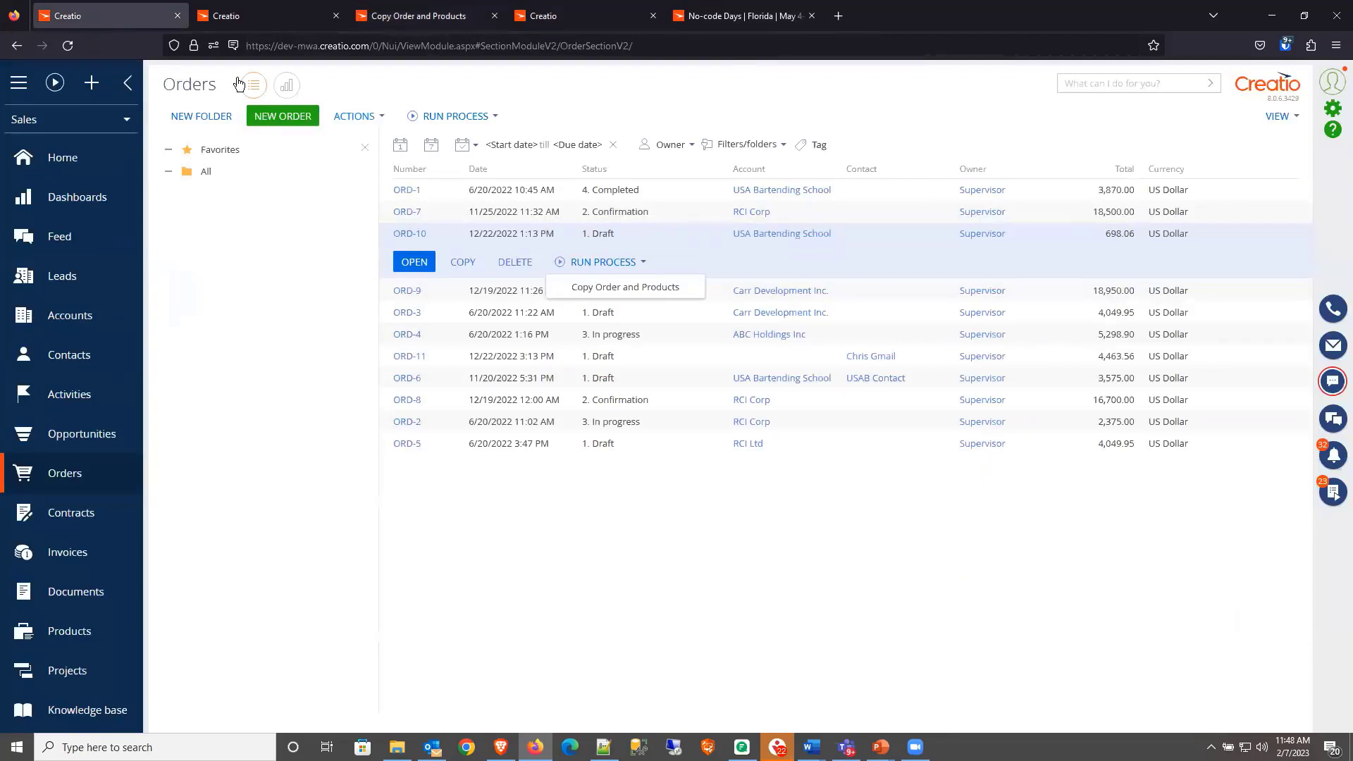
{"action": "left_click", "coordinate": [554, 144]}
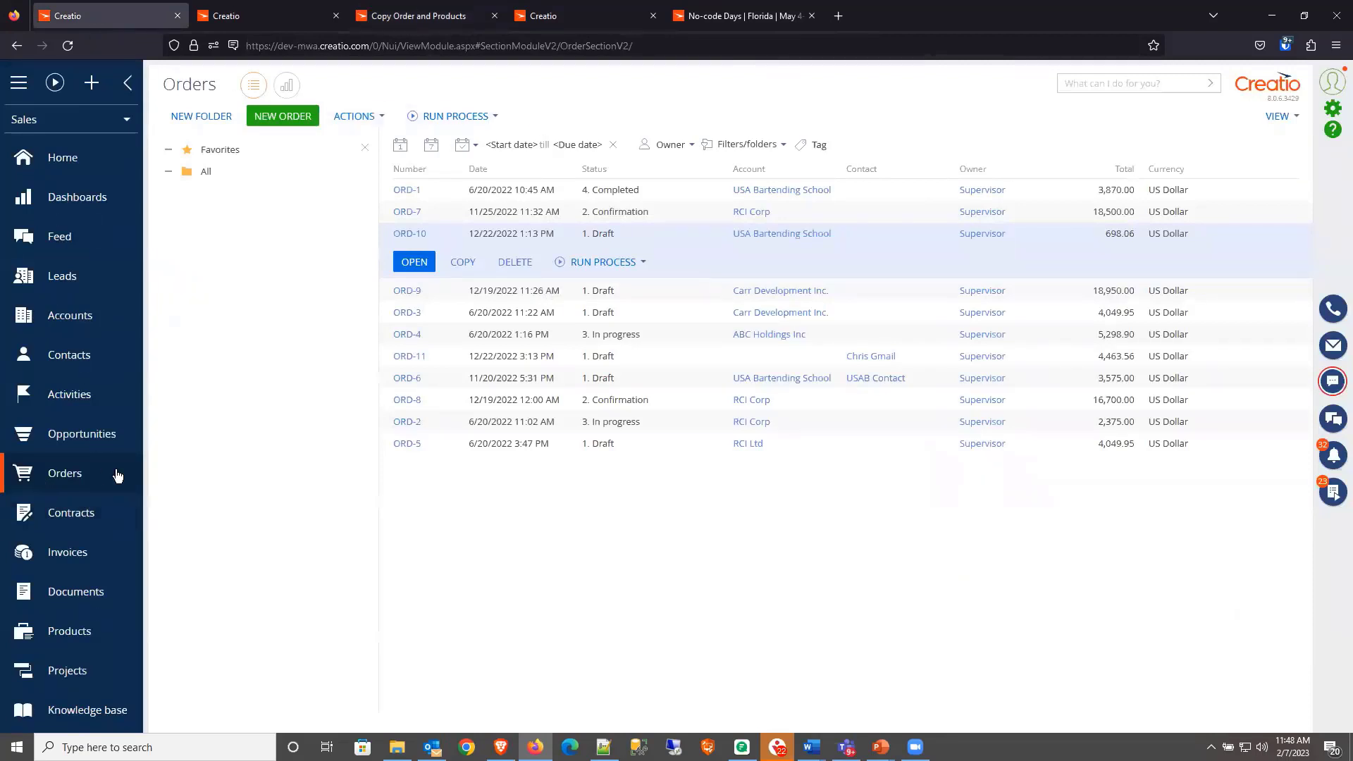
{"action": "left_click", "coordinate": [1285, 121]}
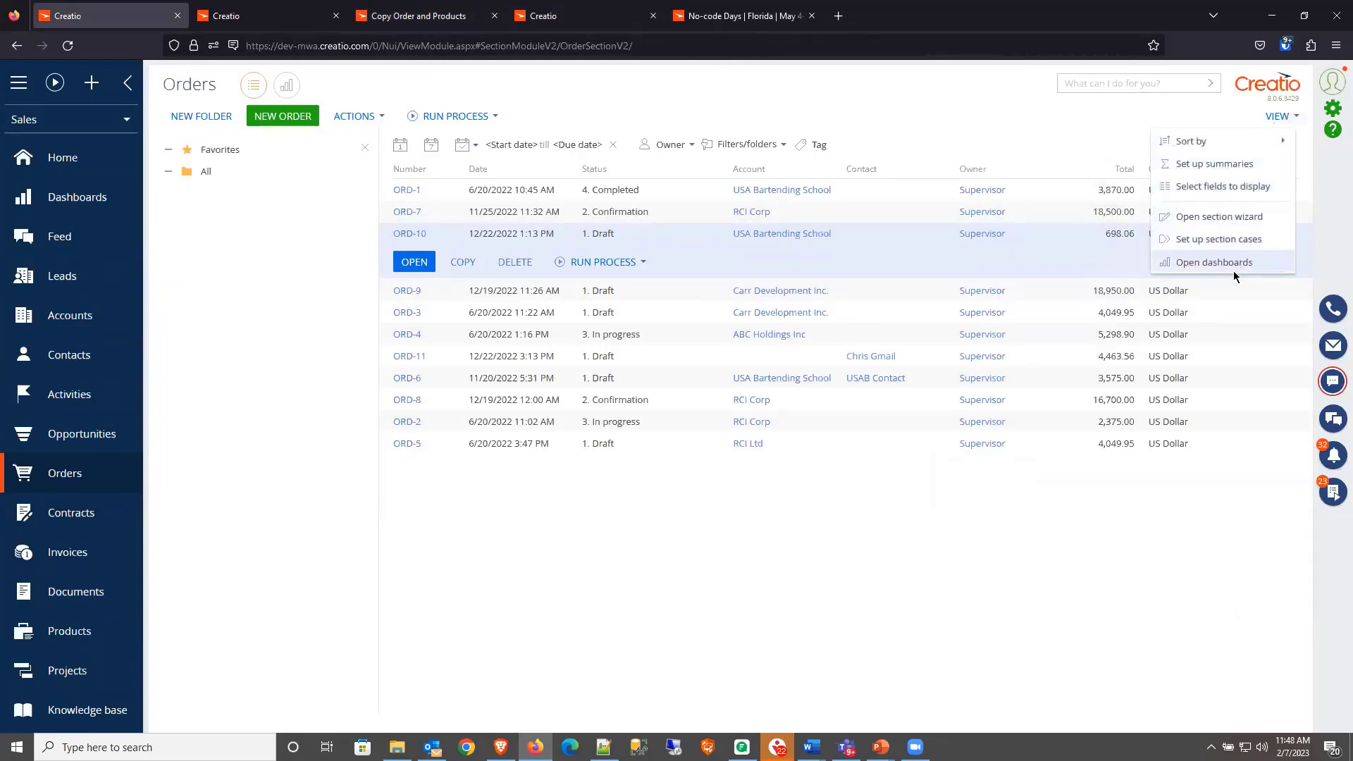
{"action": "left_click", "coordinate": [1225, 219]}
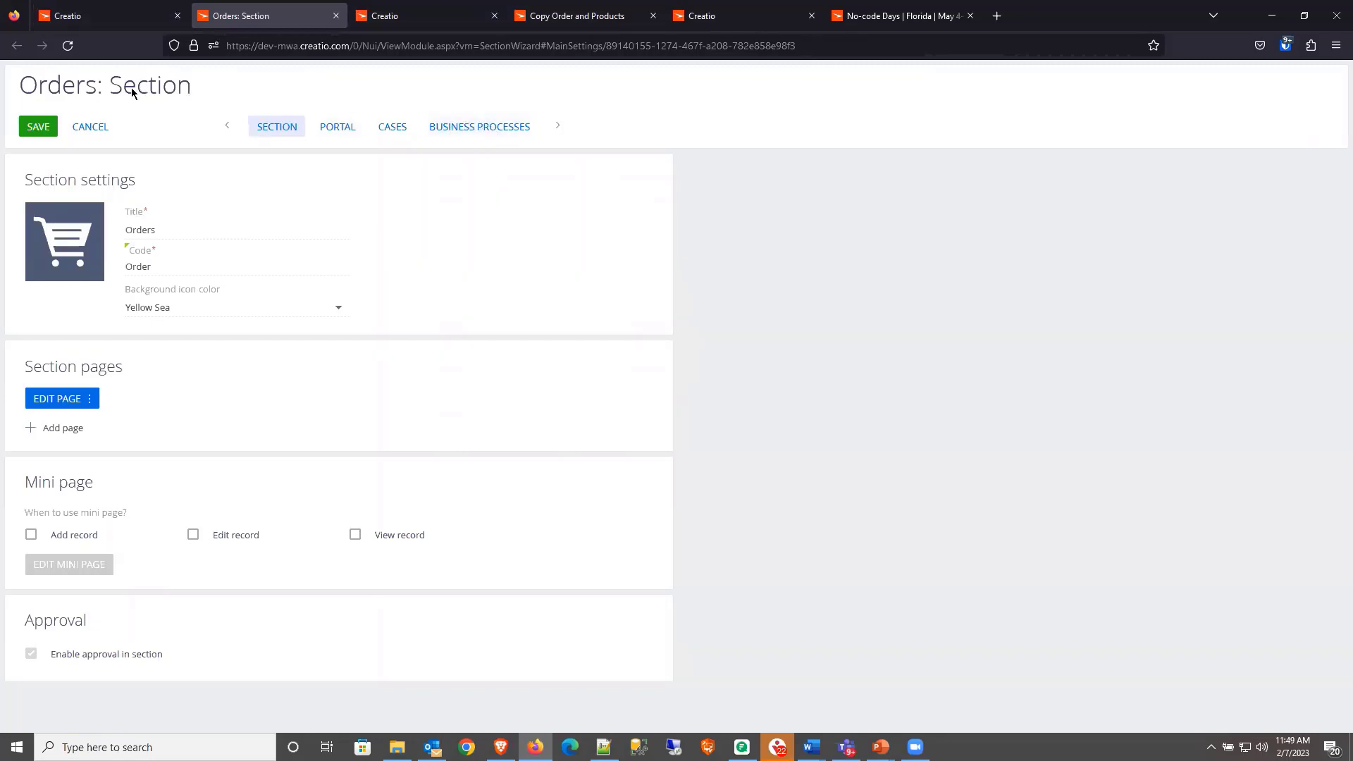
{"action": "left_click", "coordinate": [492, 131]}
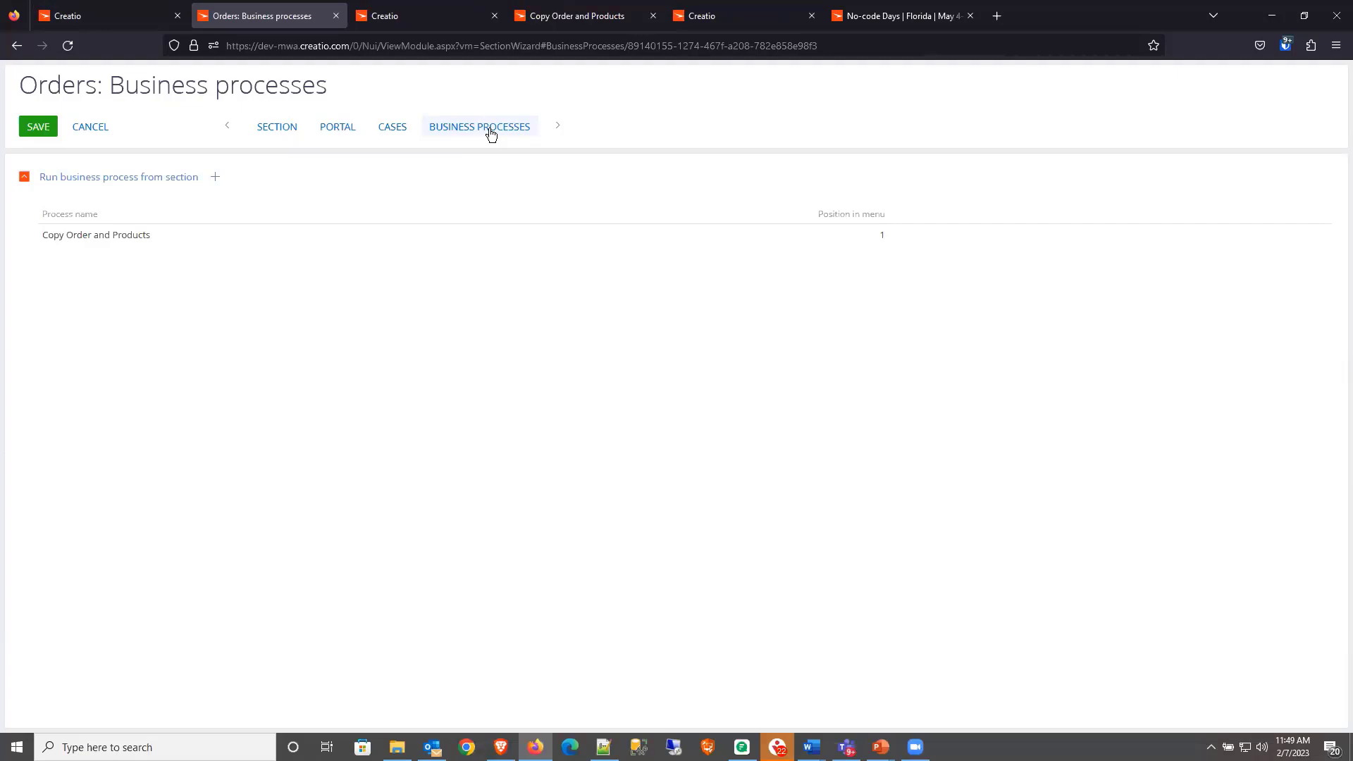
Step: Open the Copy Order and Products process from the Orders section's process list and close its designer again
{"action": "left_click", "coordinate": [158, 233]}
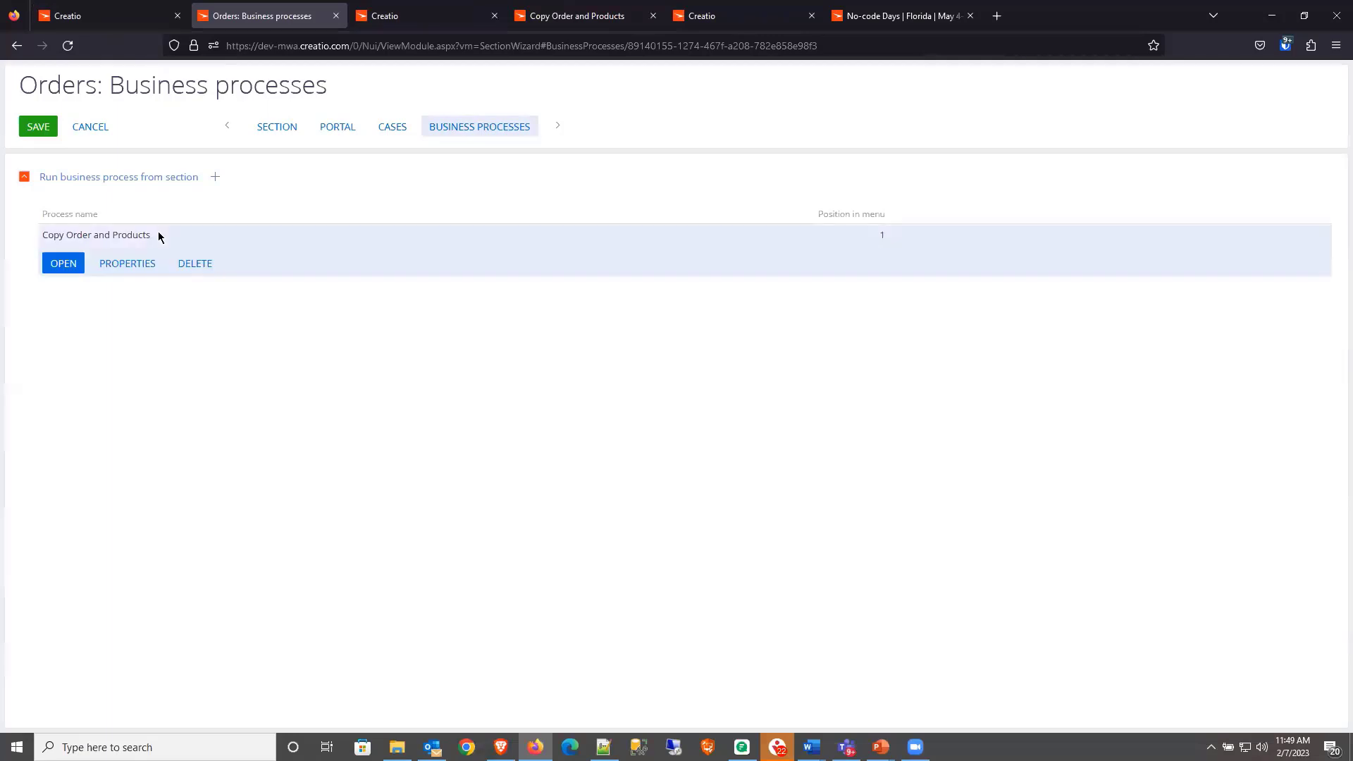
{"action": "left_click", "coordinate": [63, 263]}
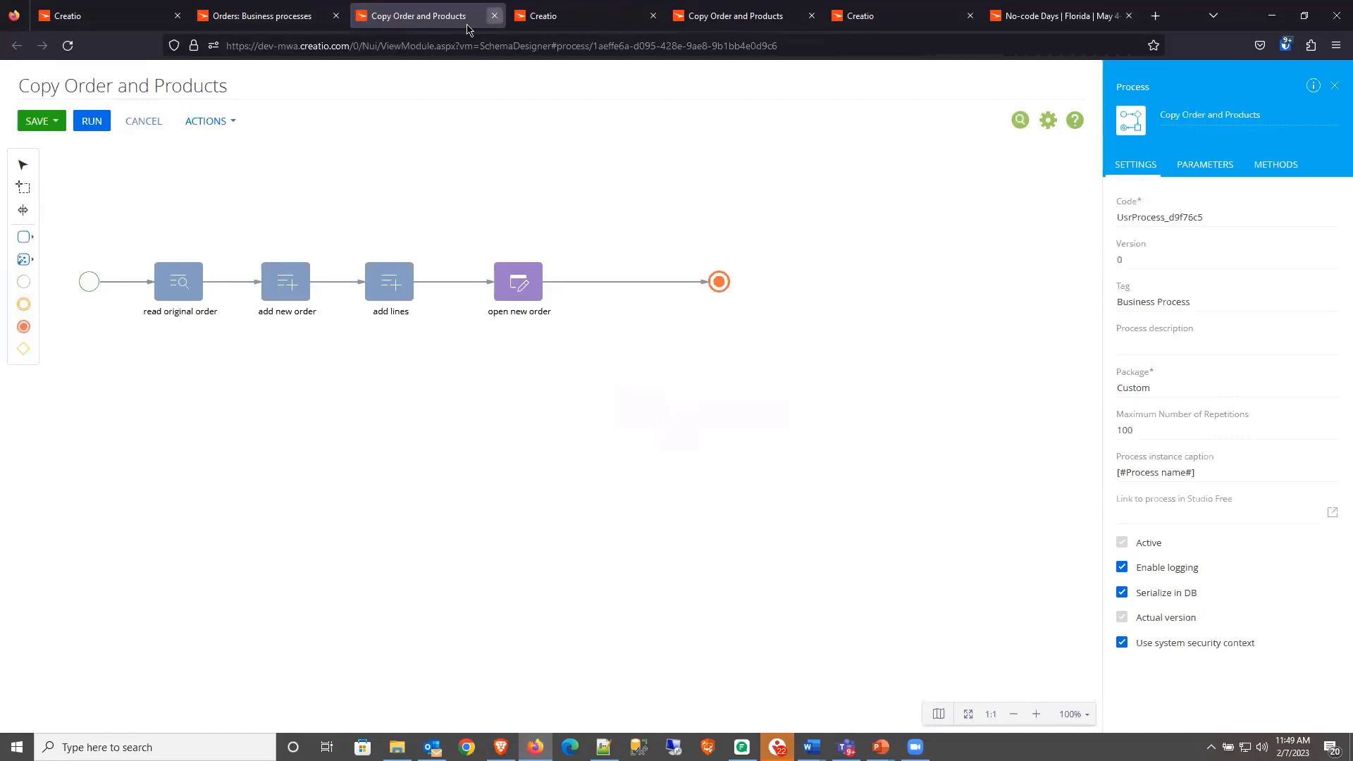
{"action": "left_click", "coordinate": [494, 16]}
Step: Open the launch settings of Copy Order and Products and browse the processes that can be chosen to run
{"action": "left_click", "coordinate": [131, 265]}
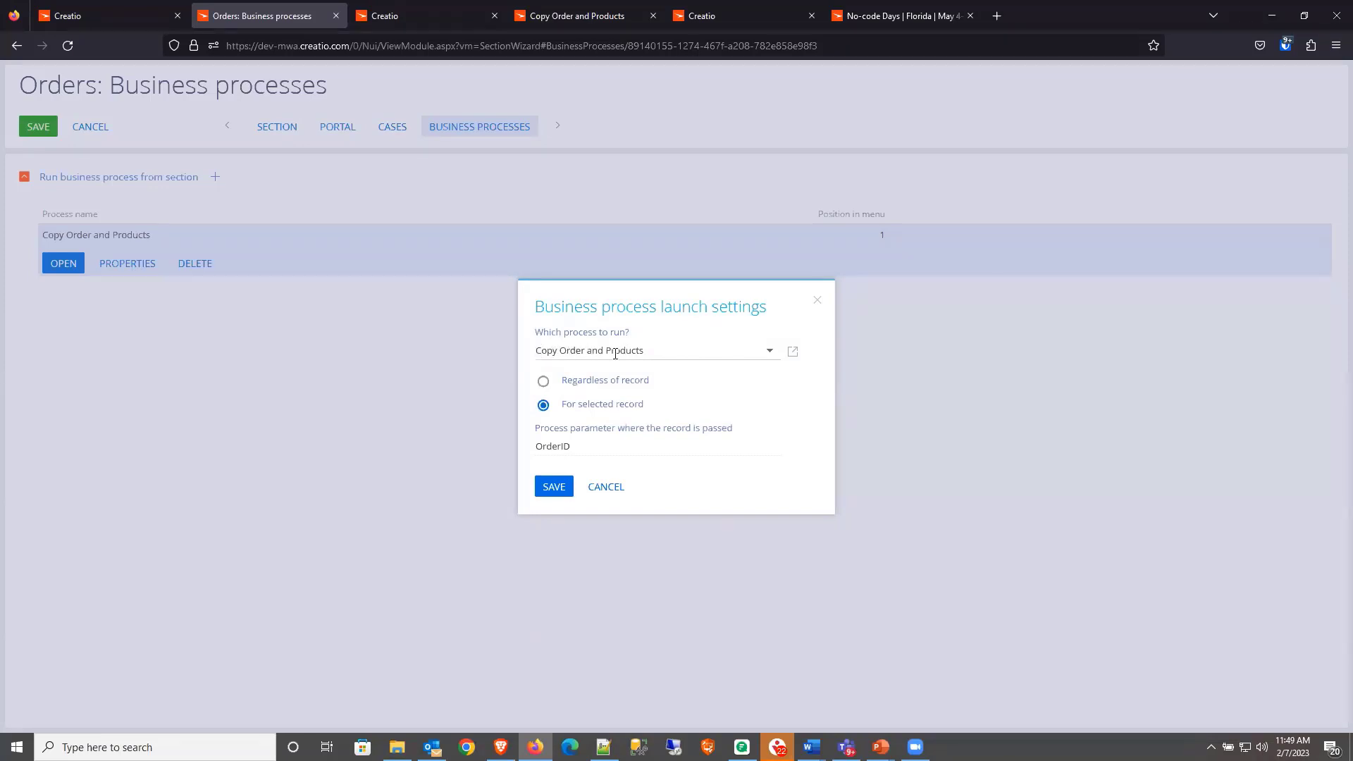
{"action": "left_click", "coordinate": [772, 353]}
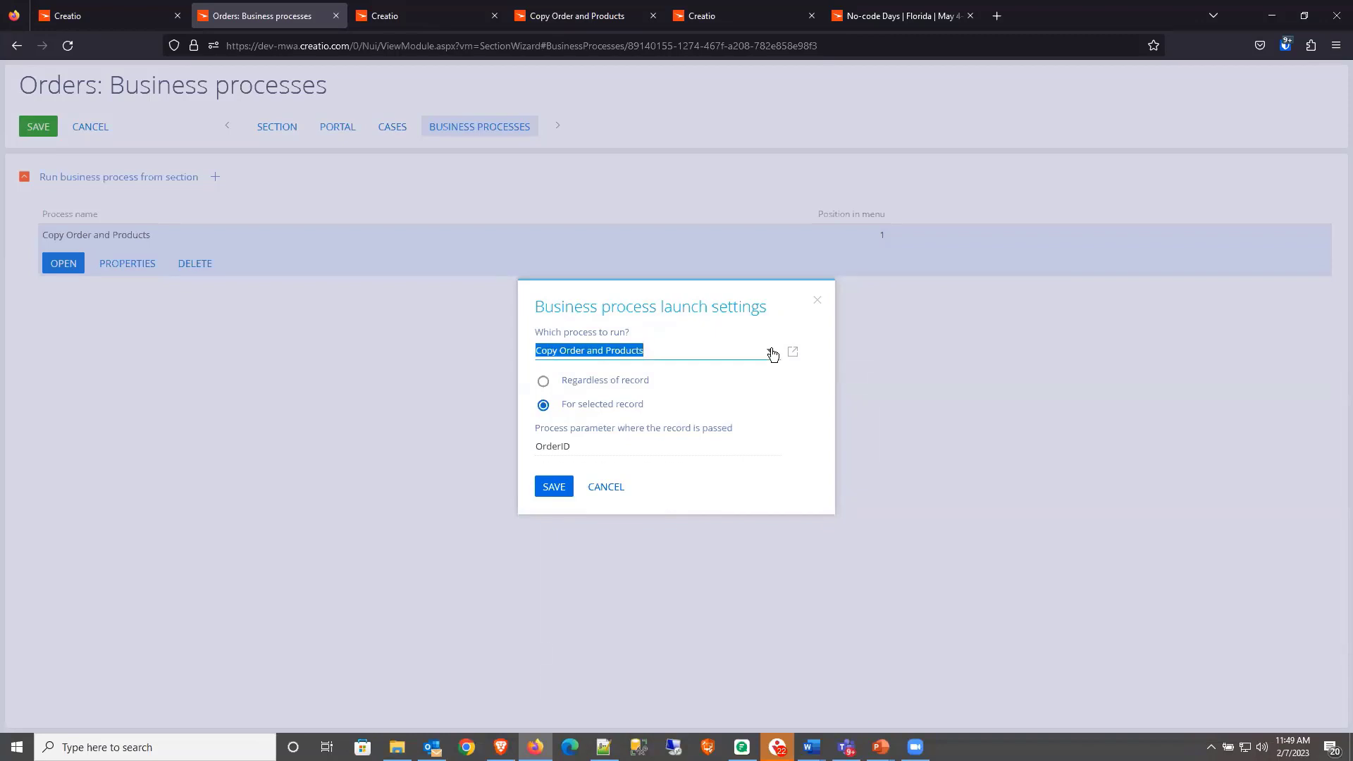
{"action": "scroll", "coordinate": [759, 493], "scroll_direction": "down", "scroll_amount": 3}
{"action": "scroll", "coordinate": [760, 493], "scroll_direction": "down", "scroll_amount": 8}
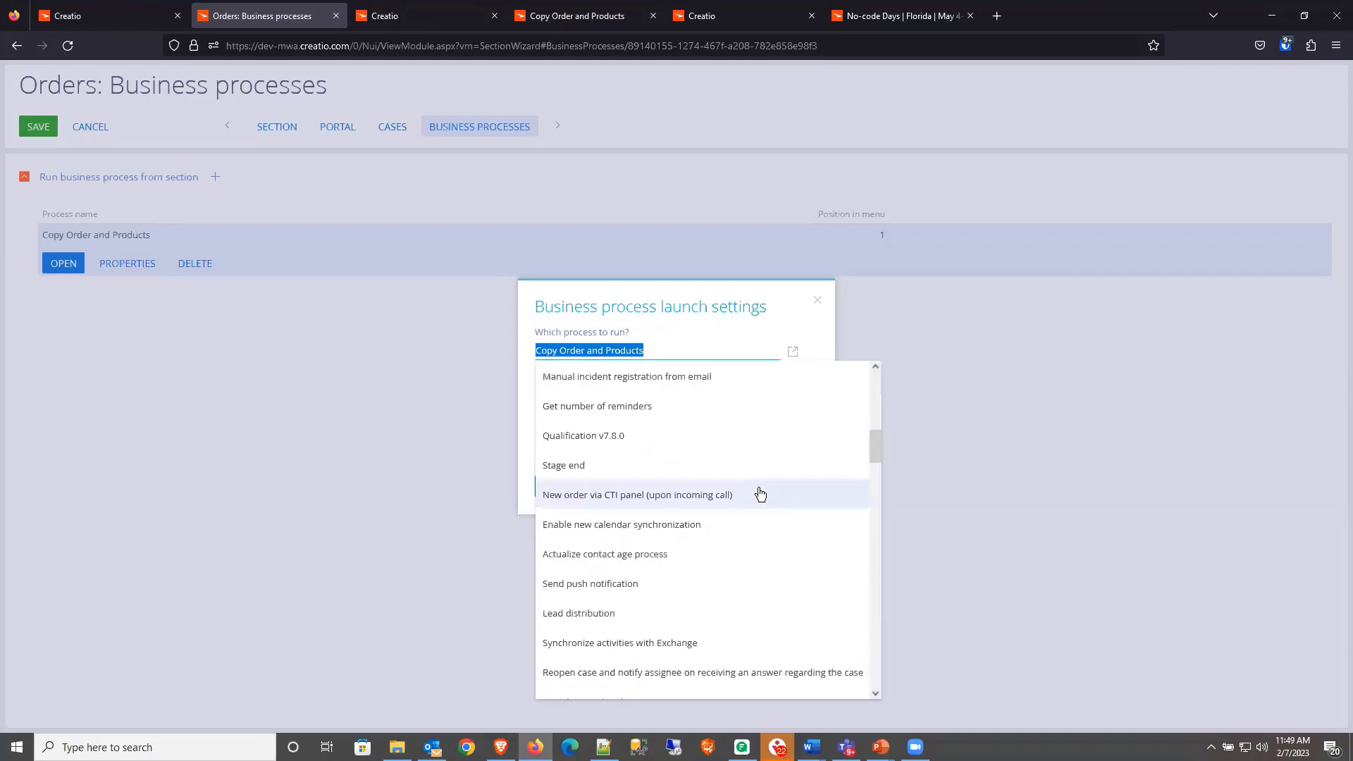
{"action": "scroll", "coordinate": [760, 494], "scroll_direction": "down", "scroll_amount": 3}
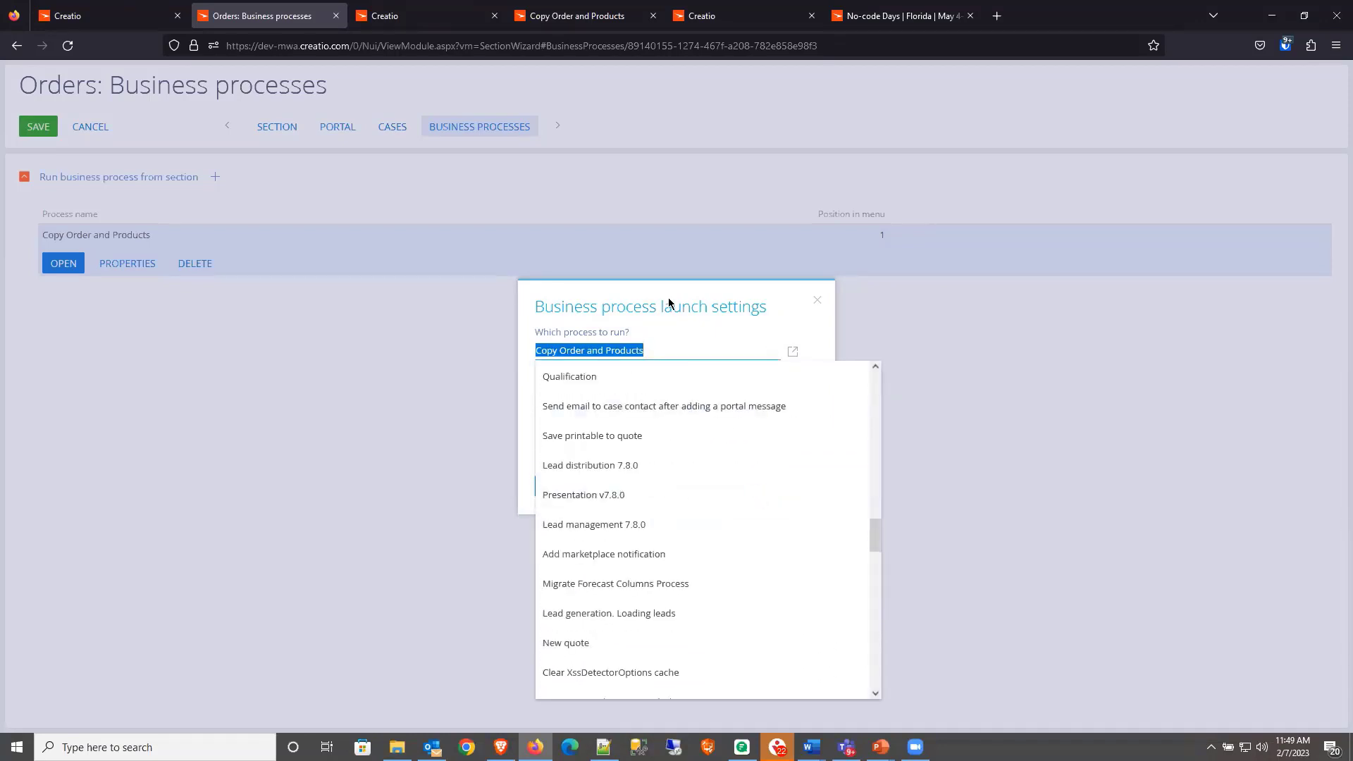
{"action": "left_click", "coordinate": [671, 304]}
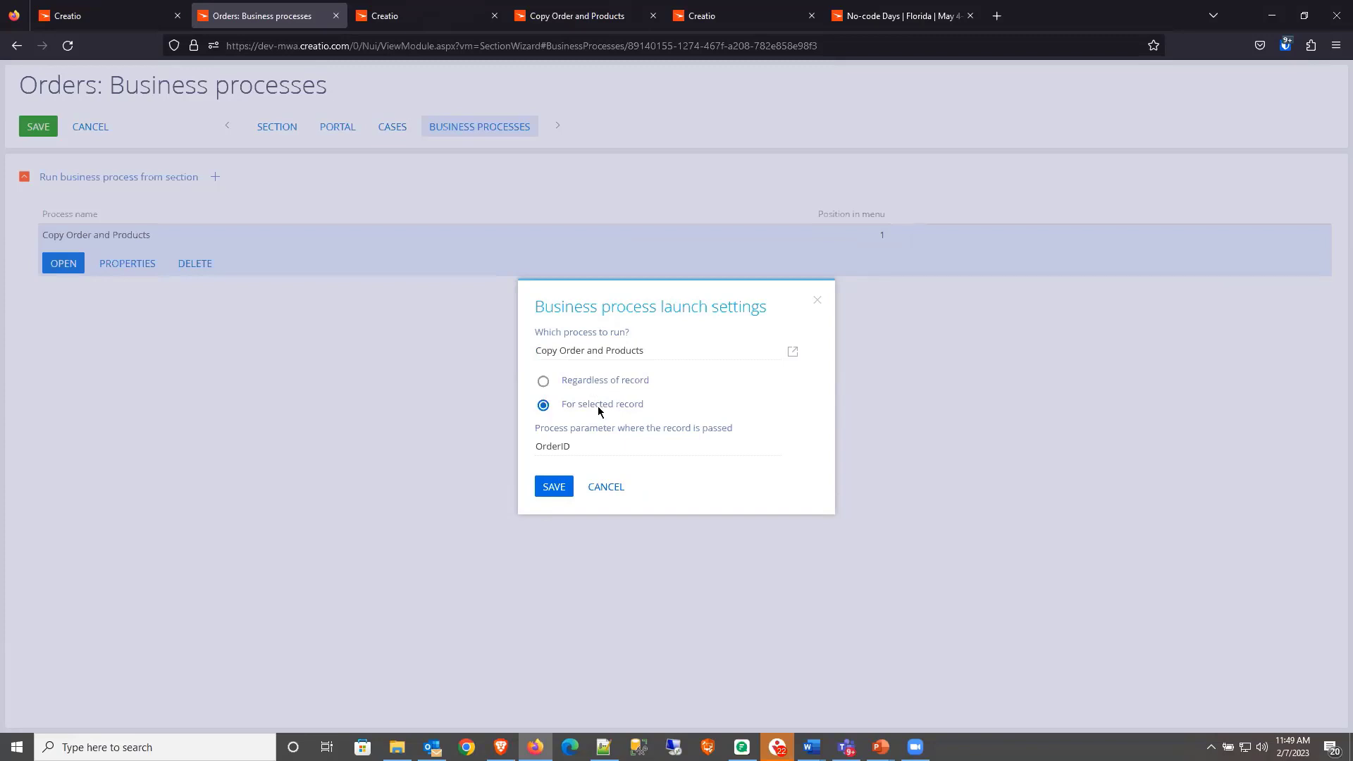
Step: Set Copy Order and Products to run for the selected record, passed in the OrderID parameter, then save the Orders section settings and close the wizard
{"action": "left_click", "coordinate": [595, 380]}
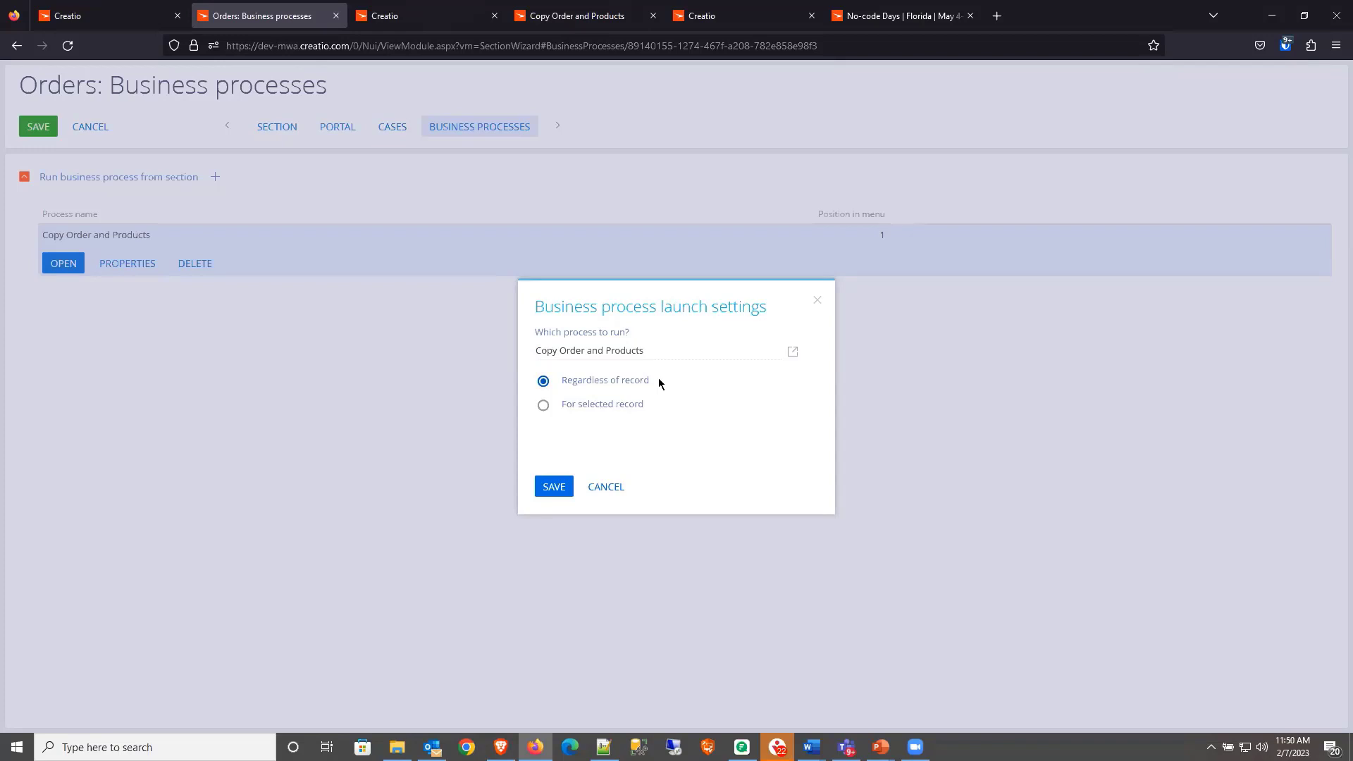
{"action": "left_click", "coordinate": [585, 406]}
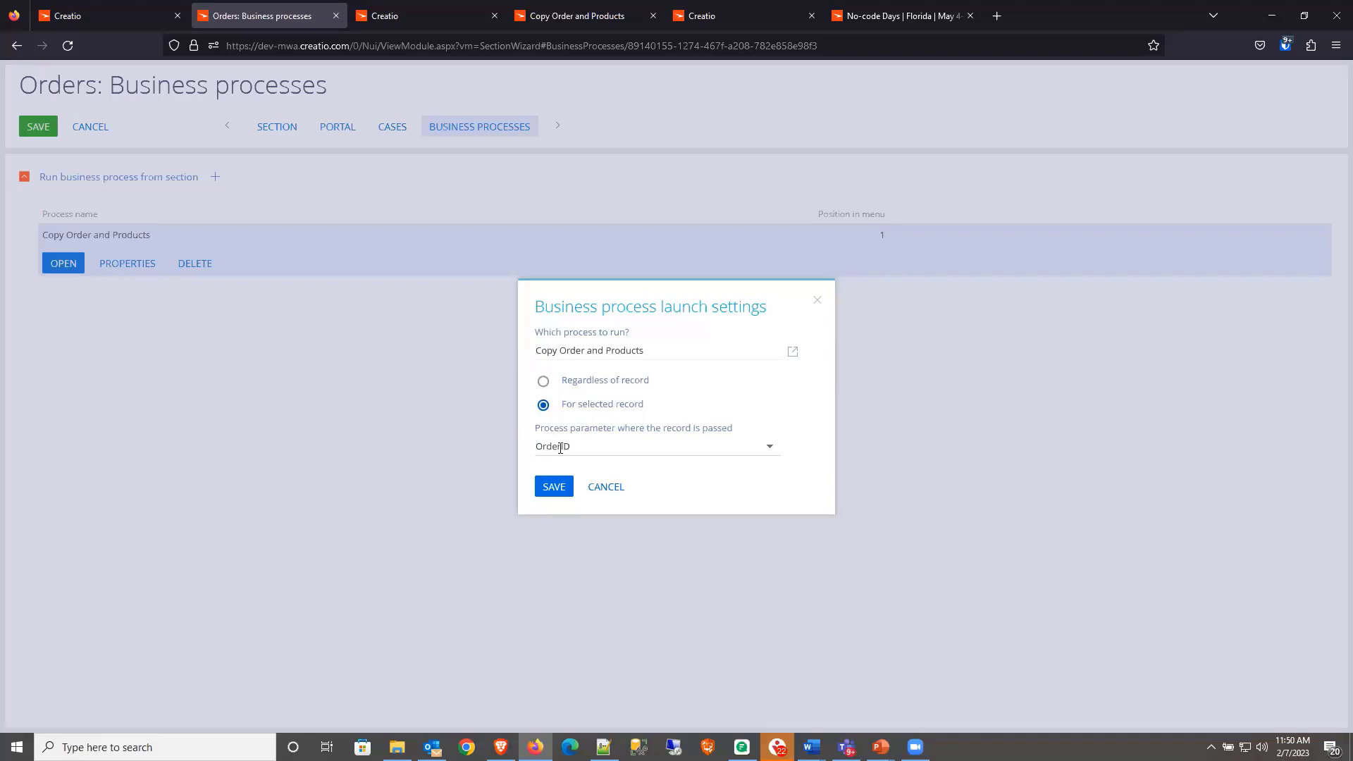
{"action": "left_click", "coordinate": [770, 447]}
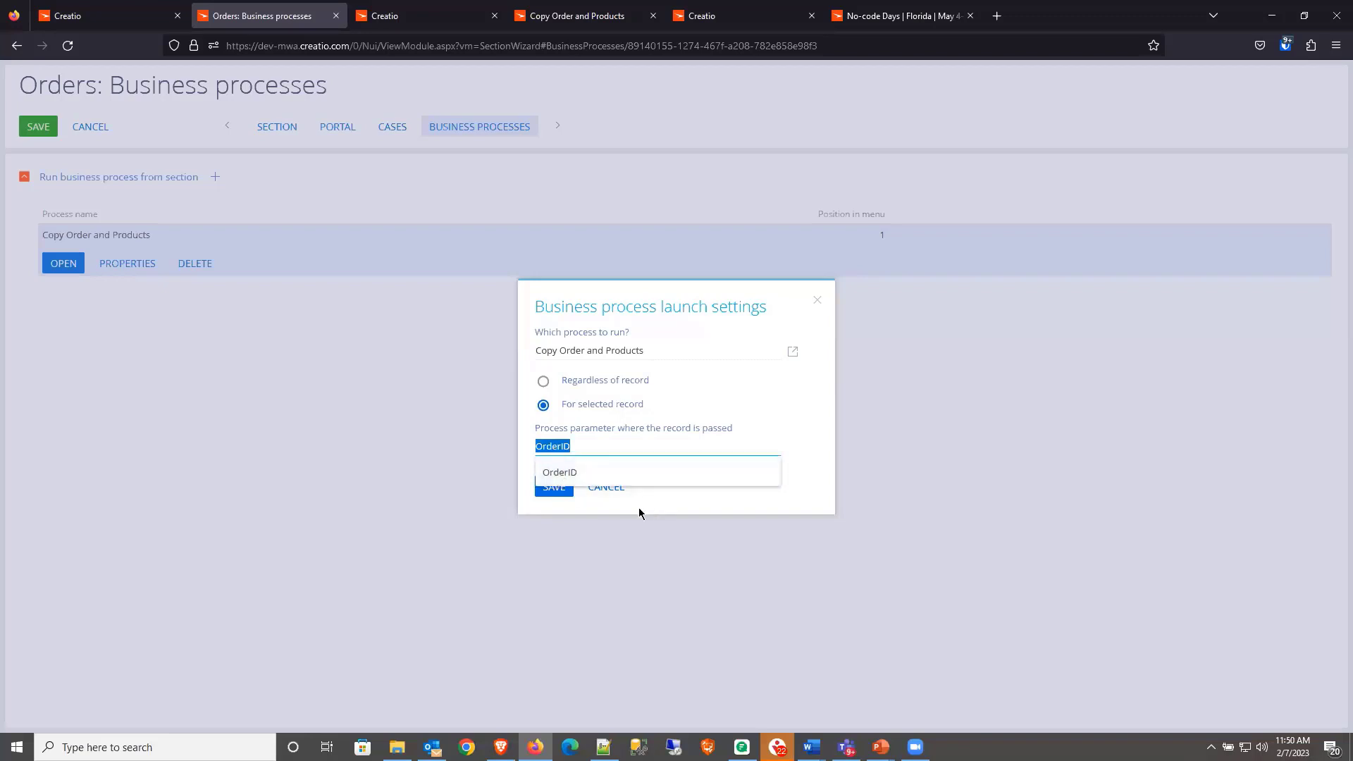
{"action": "left_click", "coordinate": [580, 499]}
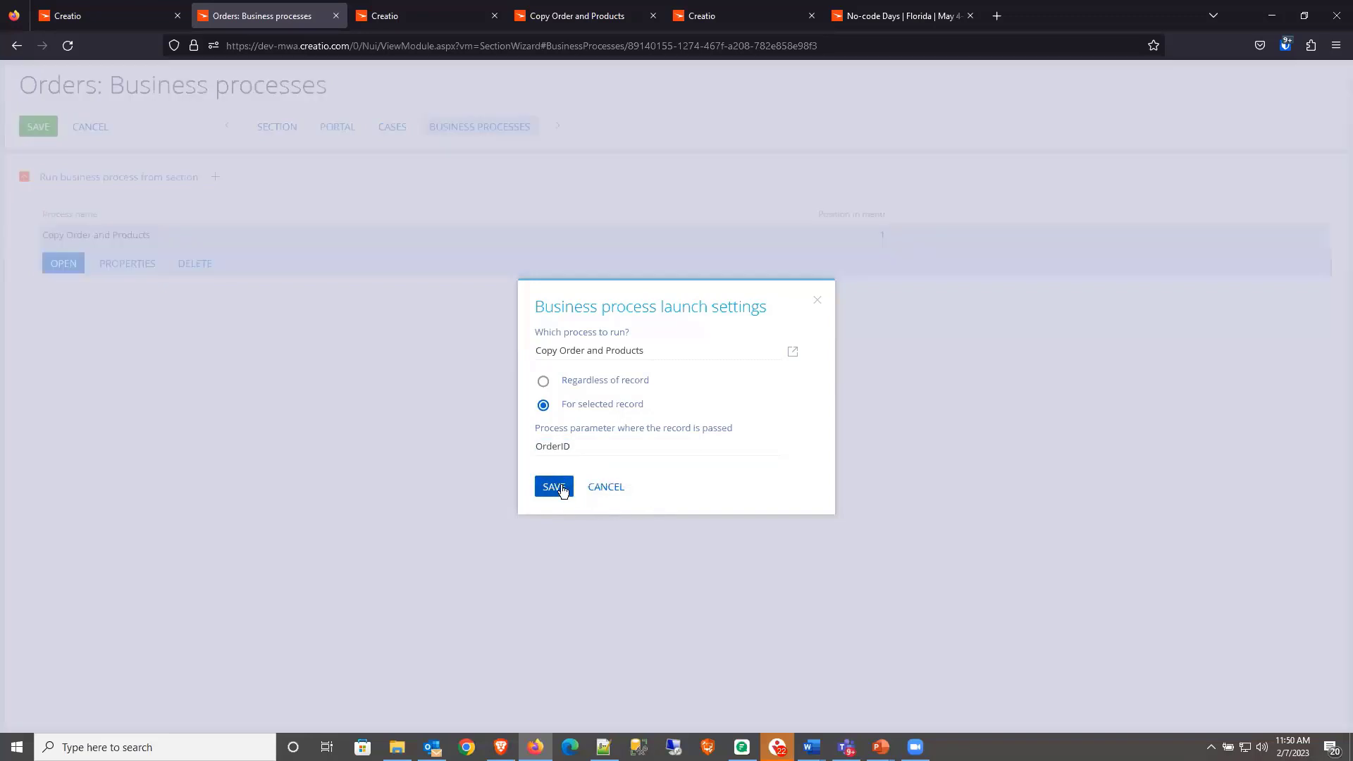
{"action": "left_click", "coordinate": [554, 488]}
{"action": "left_click", "coordinate": [38, 131]}
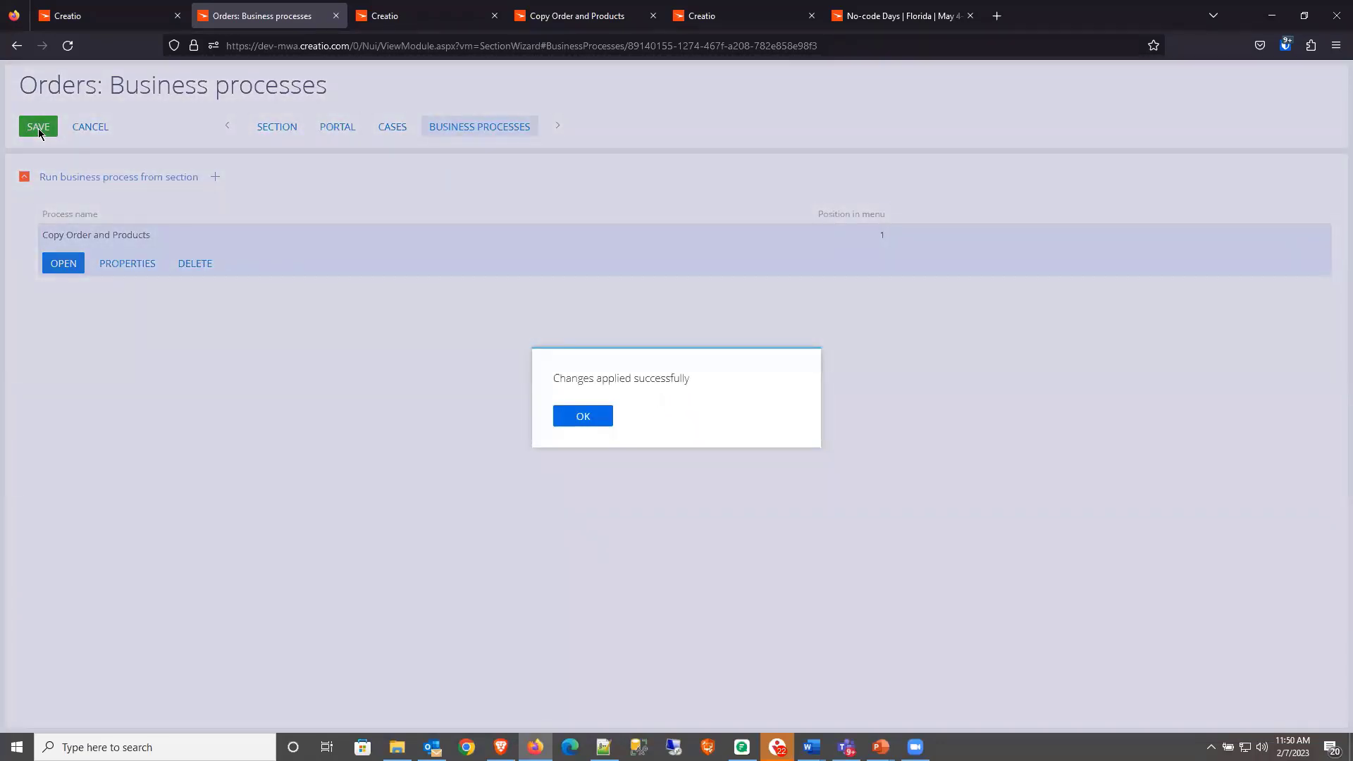
{"action": "left_click", "coordinate": [584, 420]}
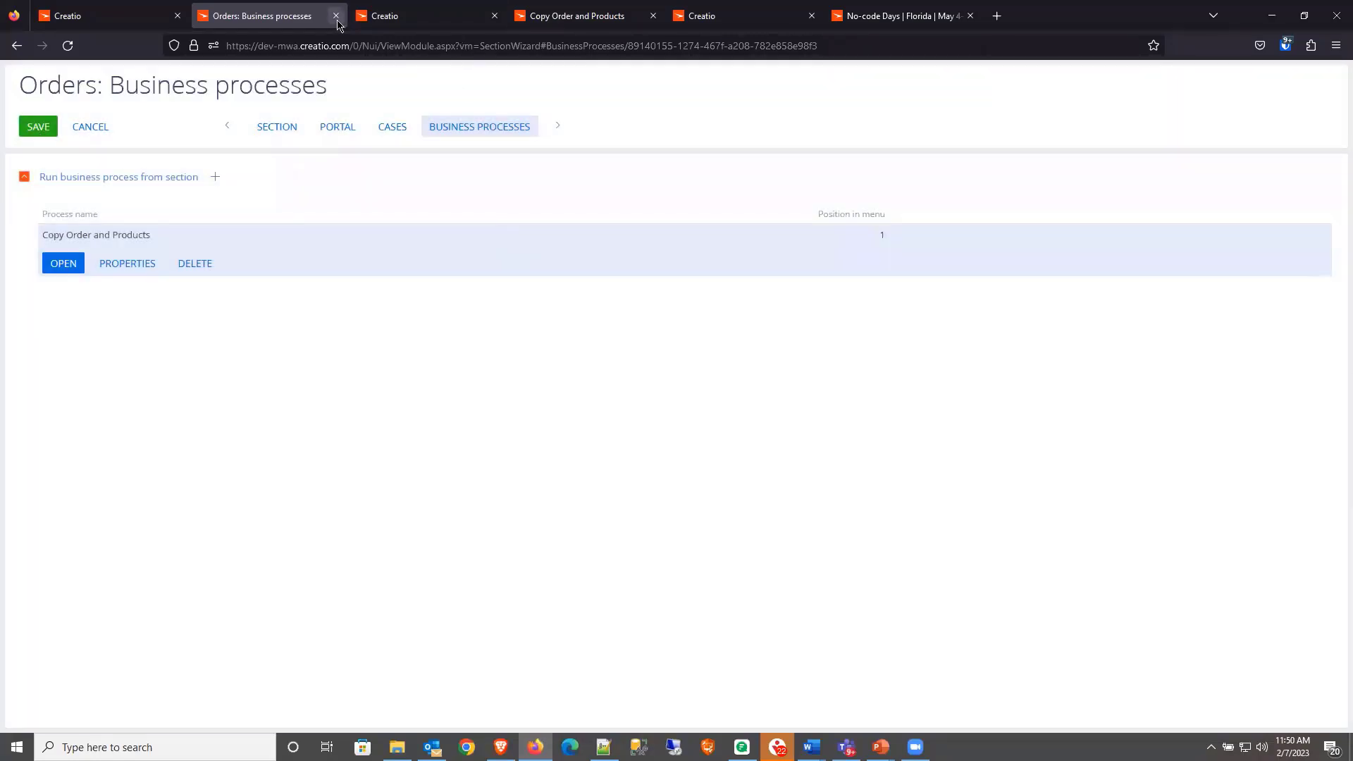
{"action": "left_click", "coordinate": [336, 17]}
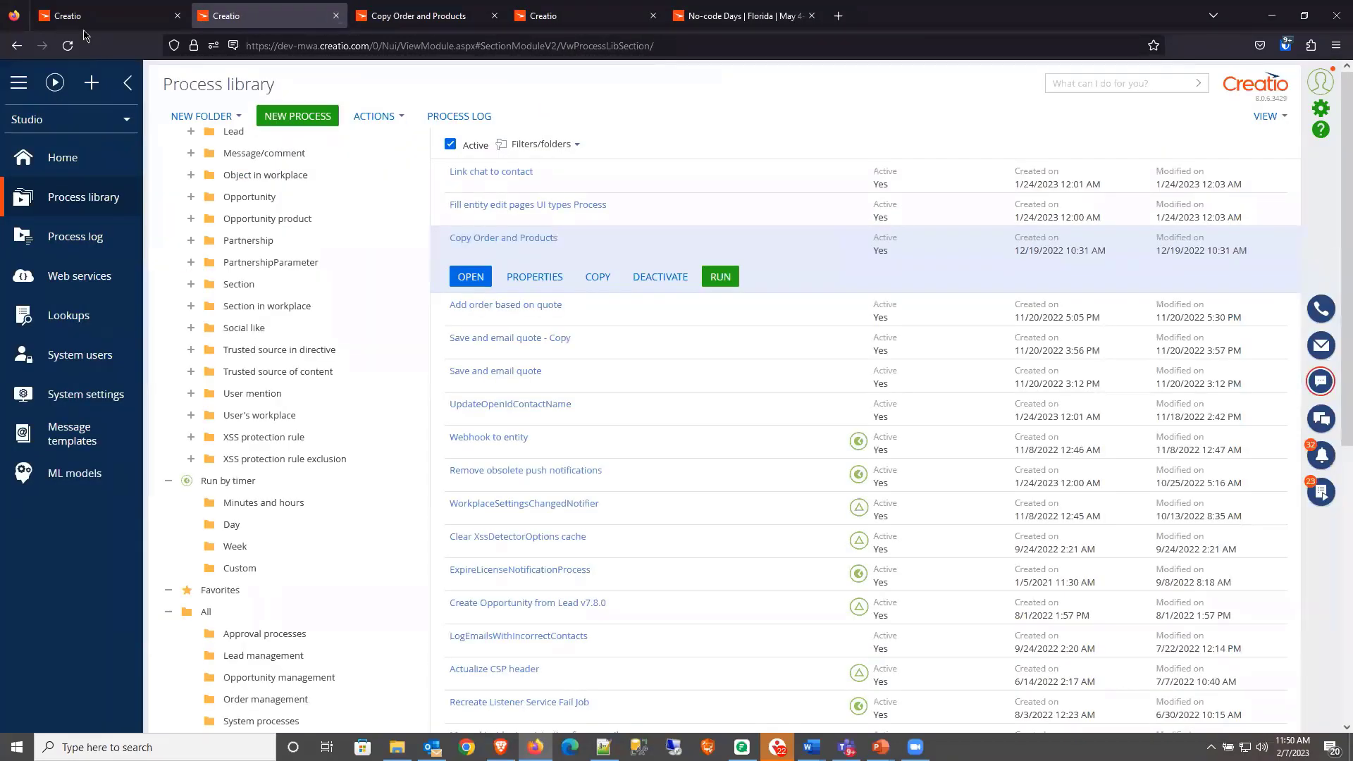
Step: Check which processes can be run on the selected order and compare with the actions offered on several lead records
{"action": "left_click", "coordinate": [83, 17]}
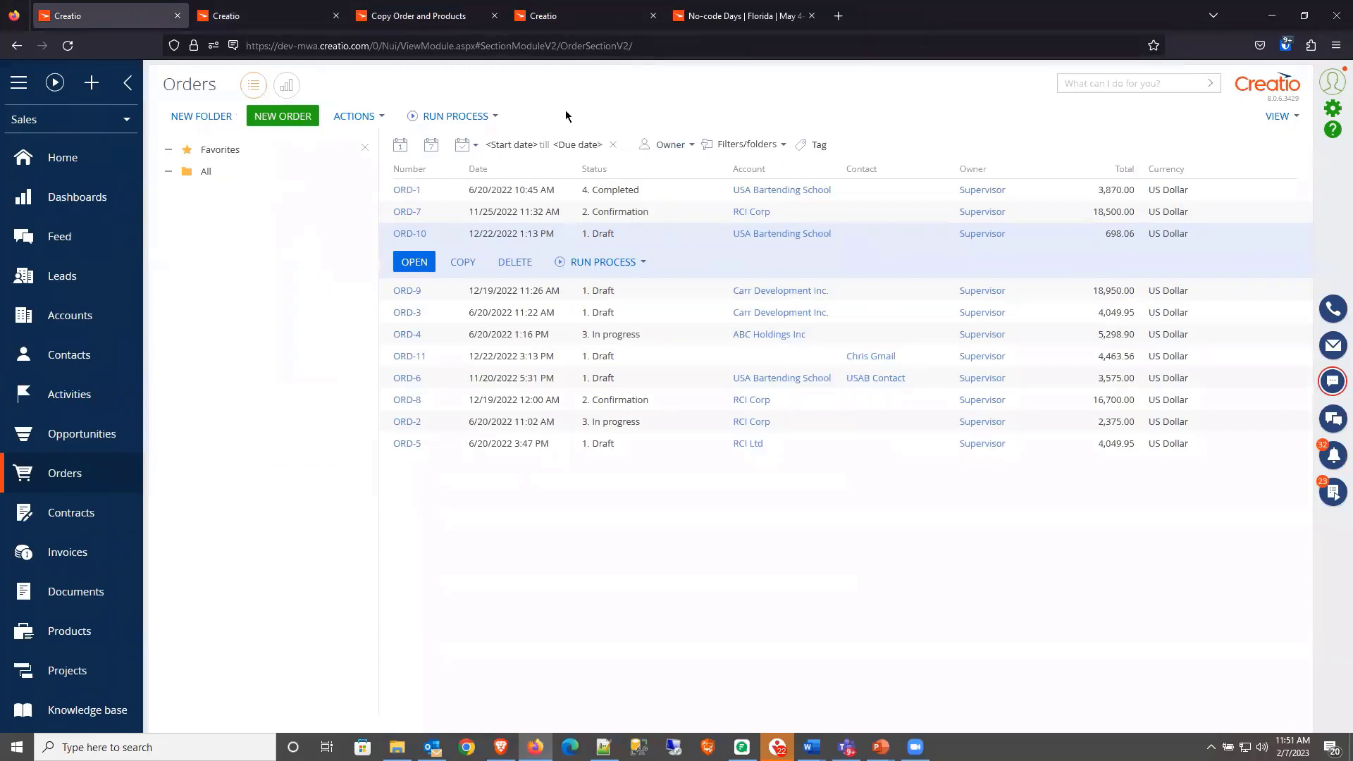
{"action": "left_click", "coordinate": [646, 268]}
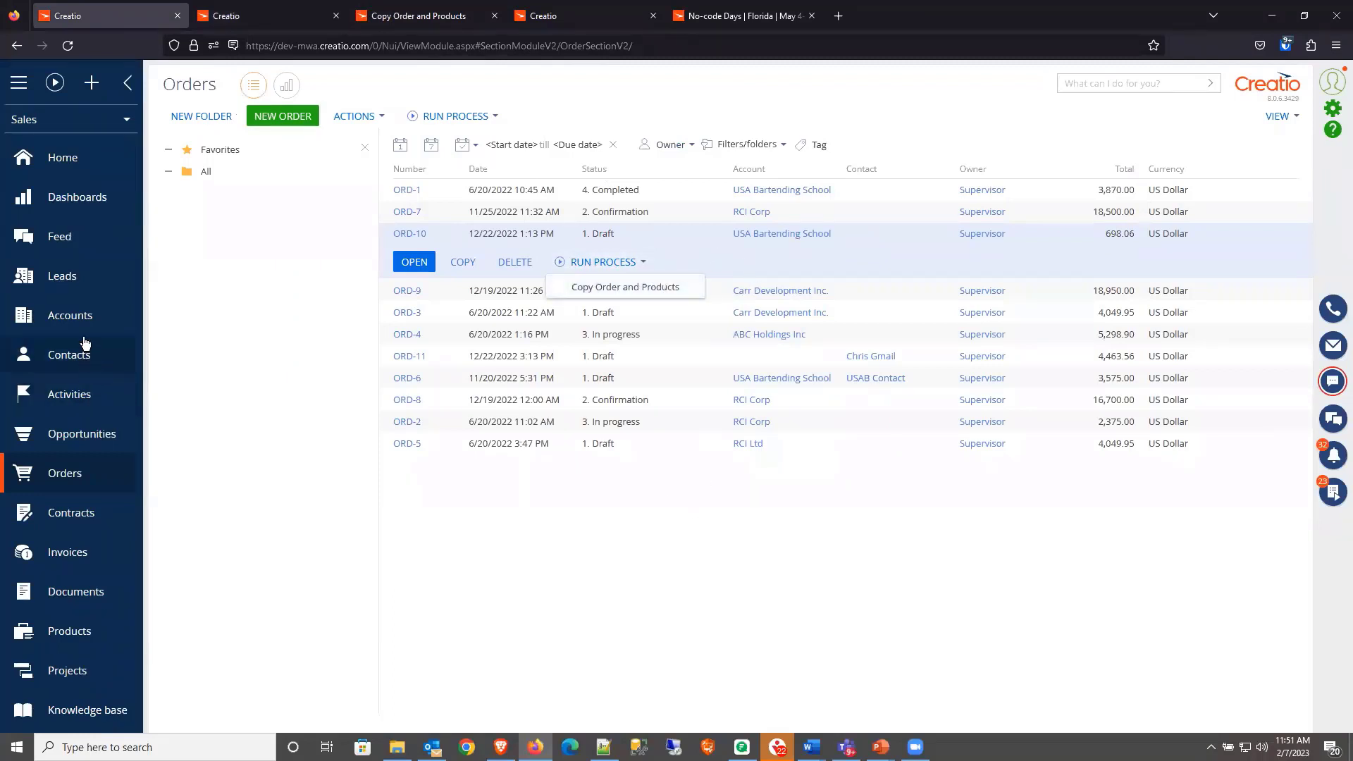
{"action": "left_click", "coordinate": [81, 281]}
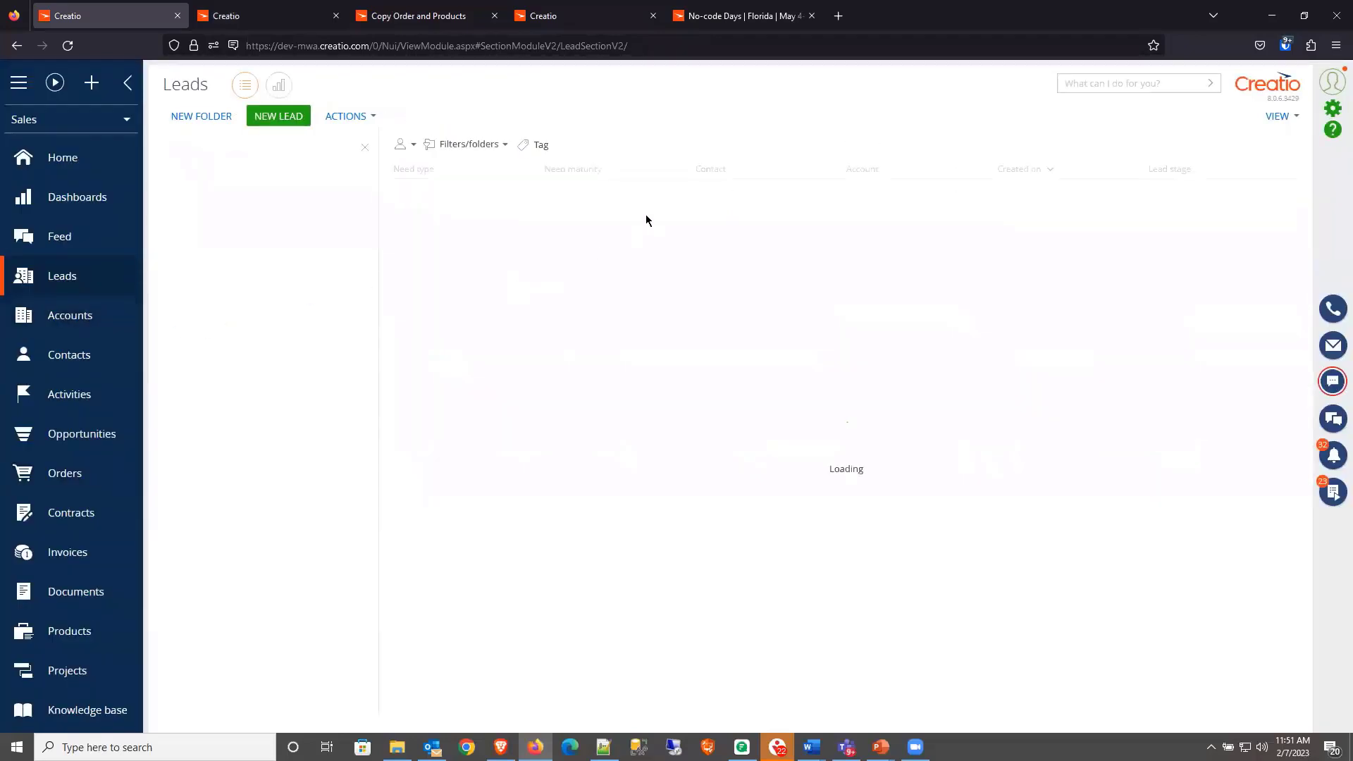
{"action": "left_click", "coordinate": [651, 197]}
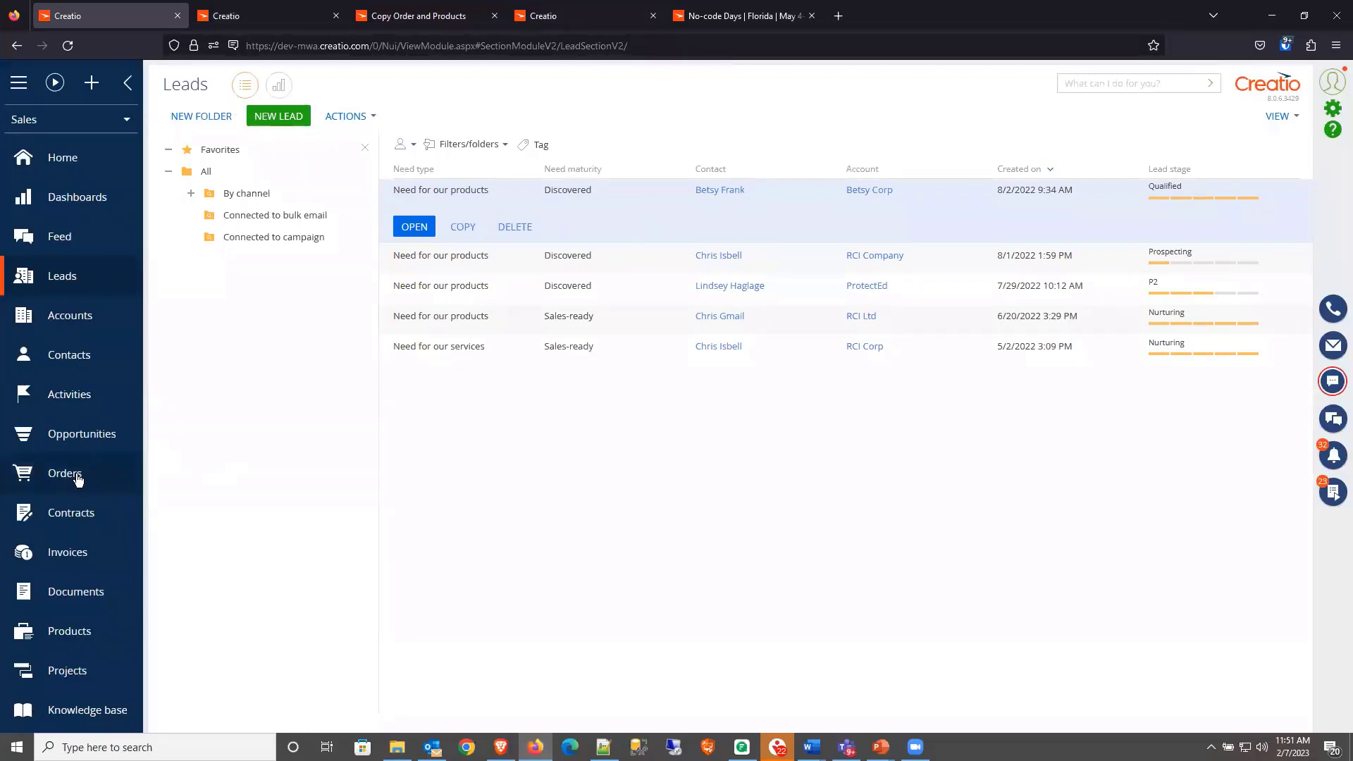
{"action": "left_click", "coordinate": [662, 259]}
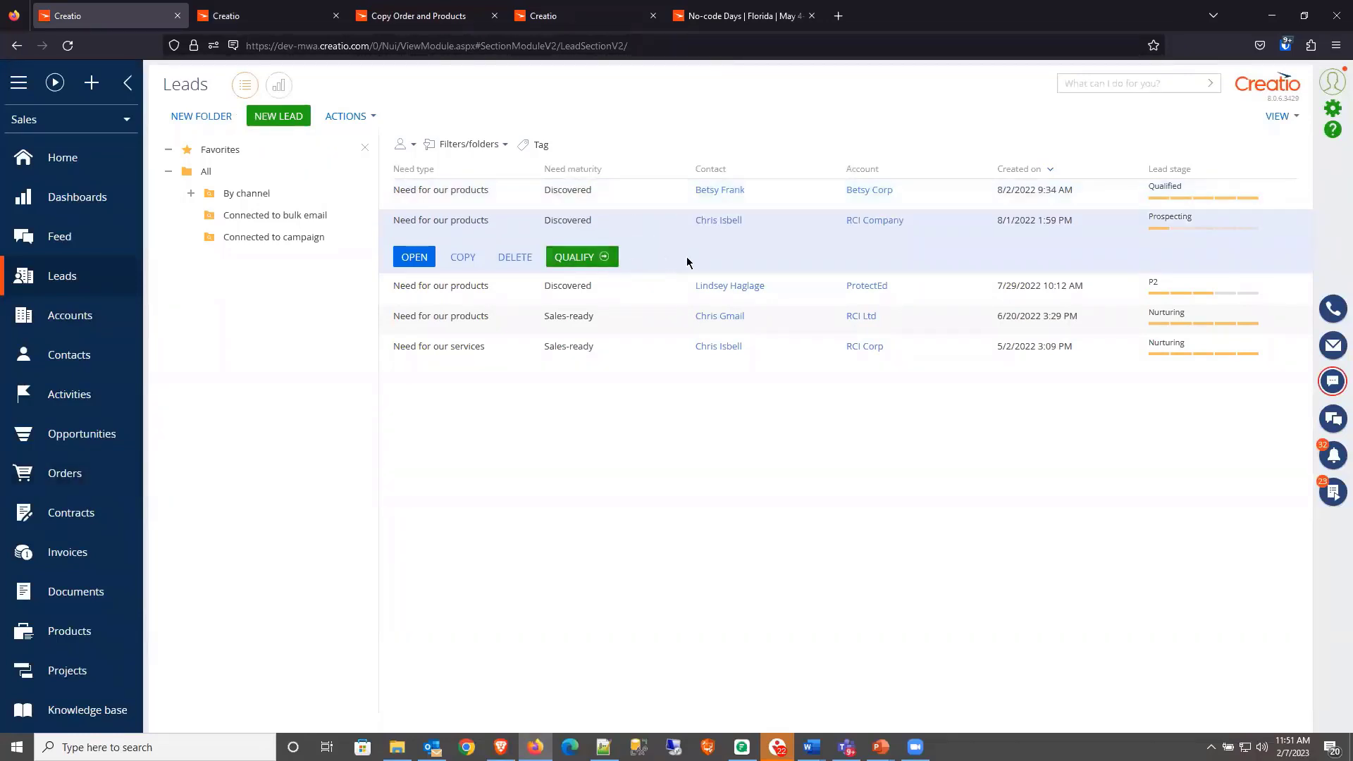
{"action": "left_click", "coordinate": [645, 290]}
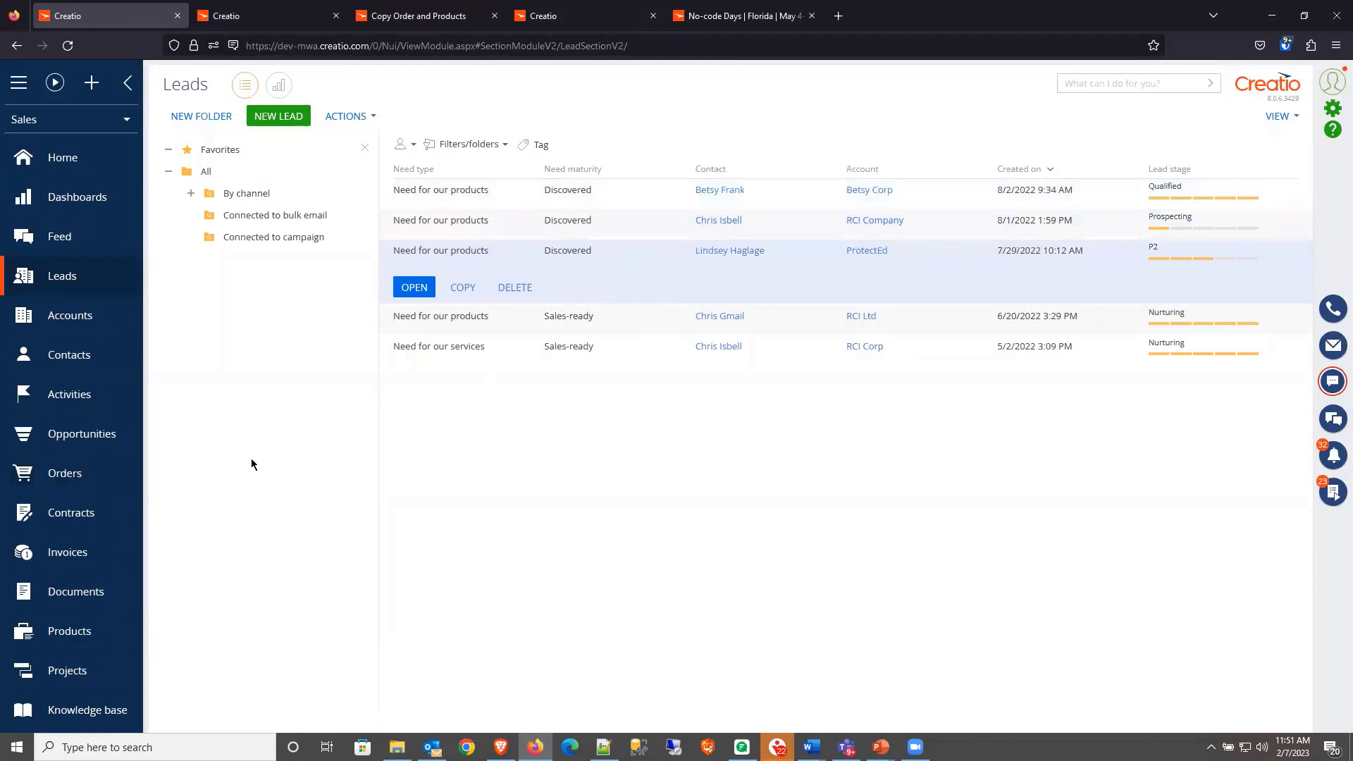
Step: Run the Copy Order and Products process on the draft USA Bartending School order dated 12/22/2022
{"action": "left_click", "coordinate": [55, 477]}
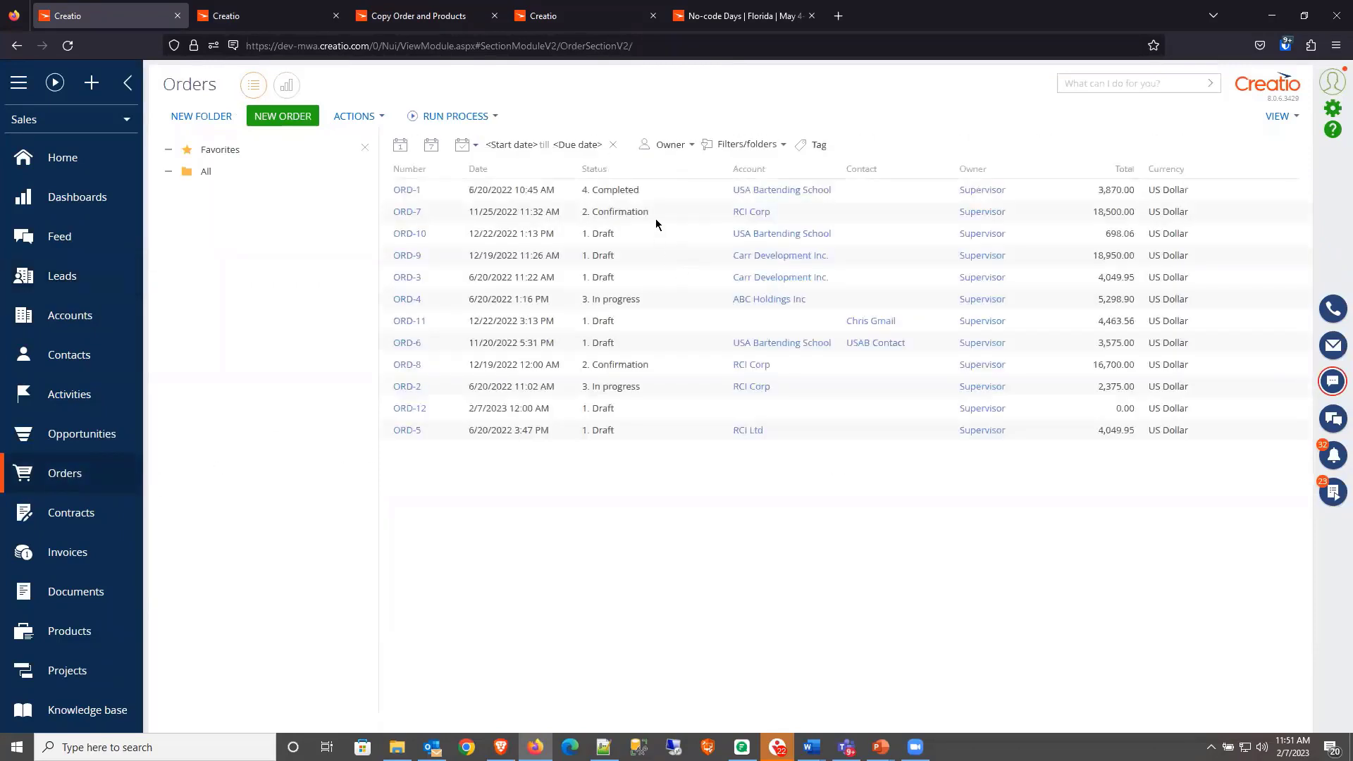
{"action": "left_click", "coordinate": [638, 236]}
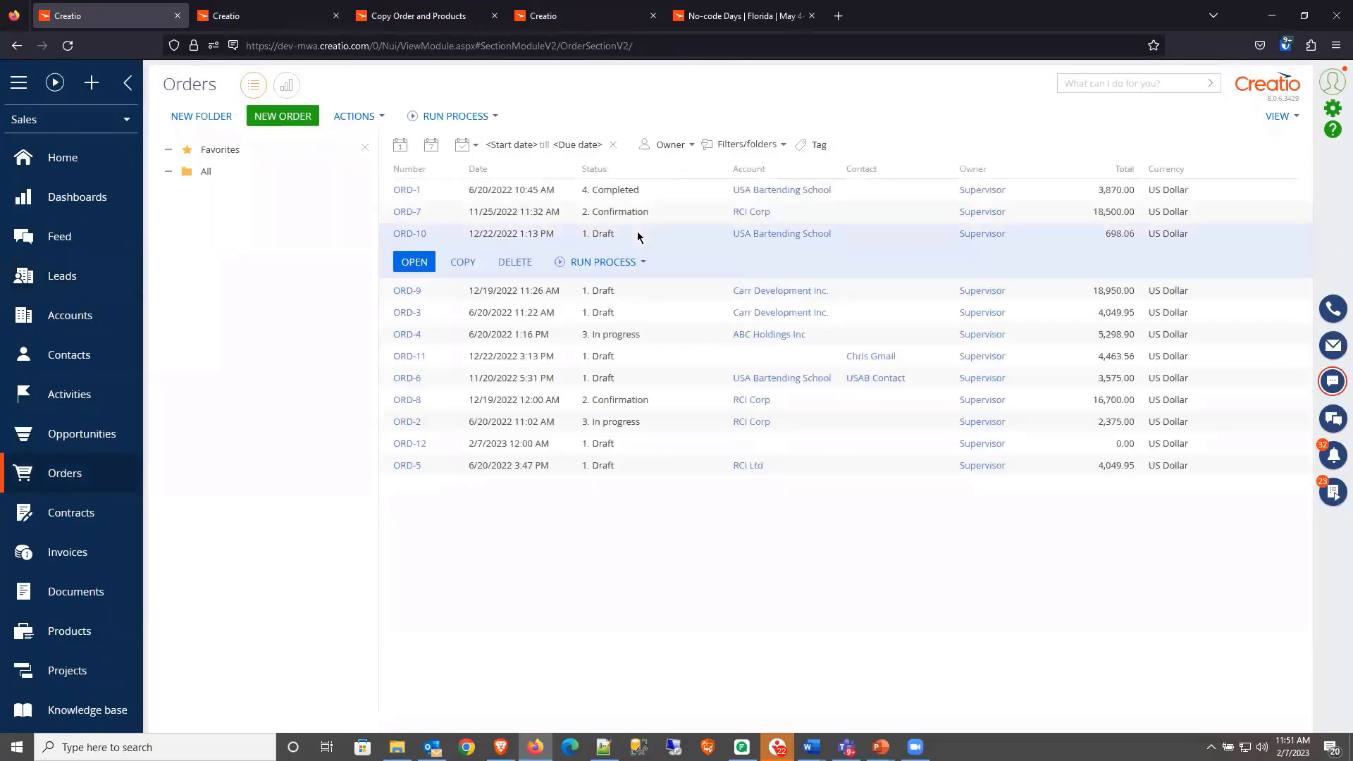
{"action": "left_click", "coordinate": [609, 265]}
{"action": "left_click", "coordinate": [909, 114]}
{"action": "left_click", "coordinate": [616, 265]}
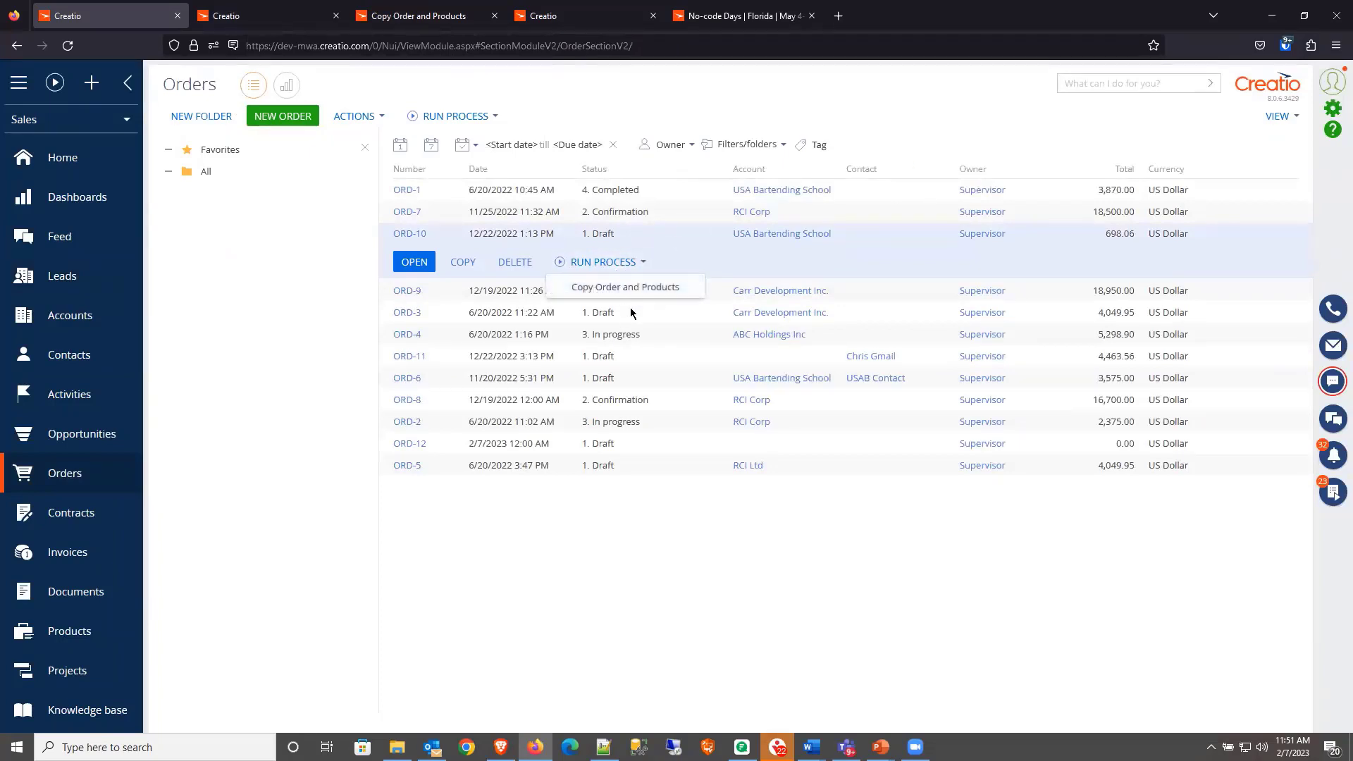
{"action": "left_click", "coordinate": [884, 113]}
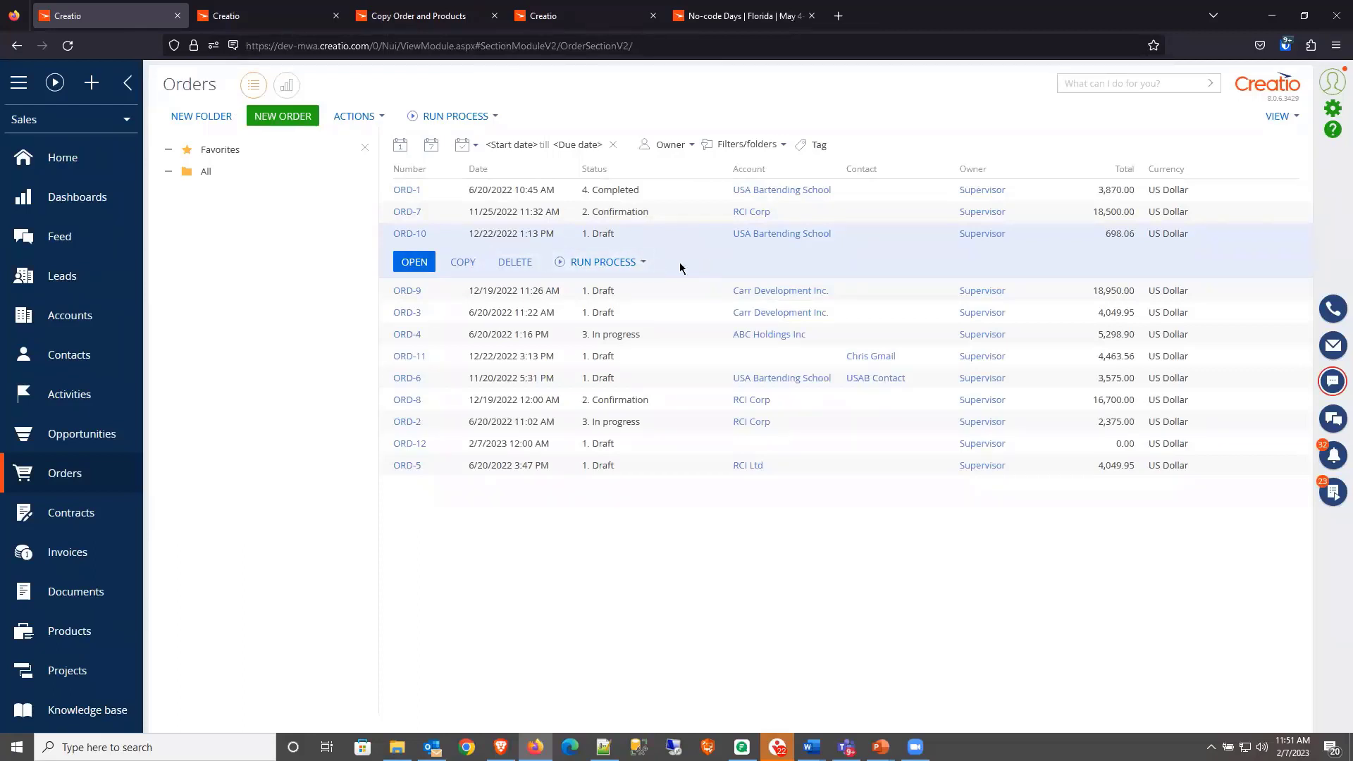
{"action": "left_click", "coordinate": [622, 267]}
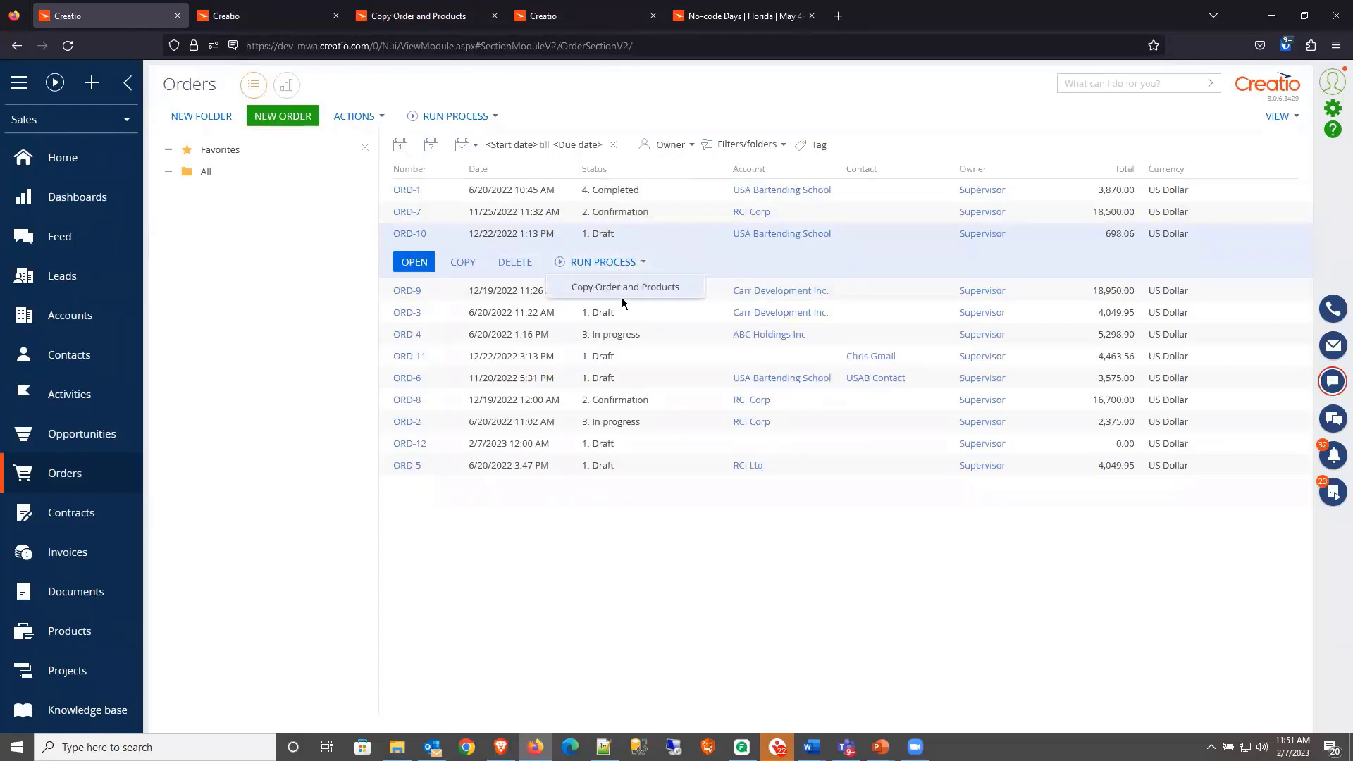
{"action": "left_click", "coordinate": [624, 288]}
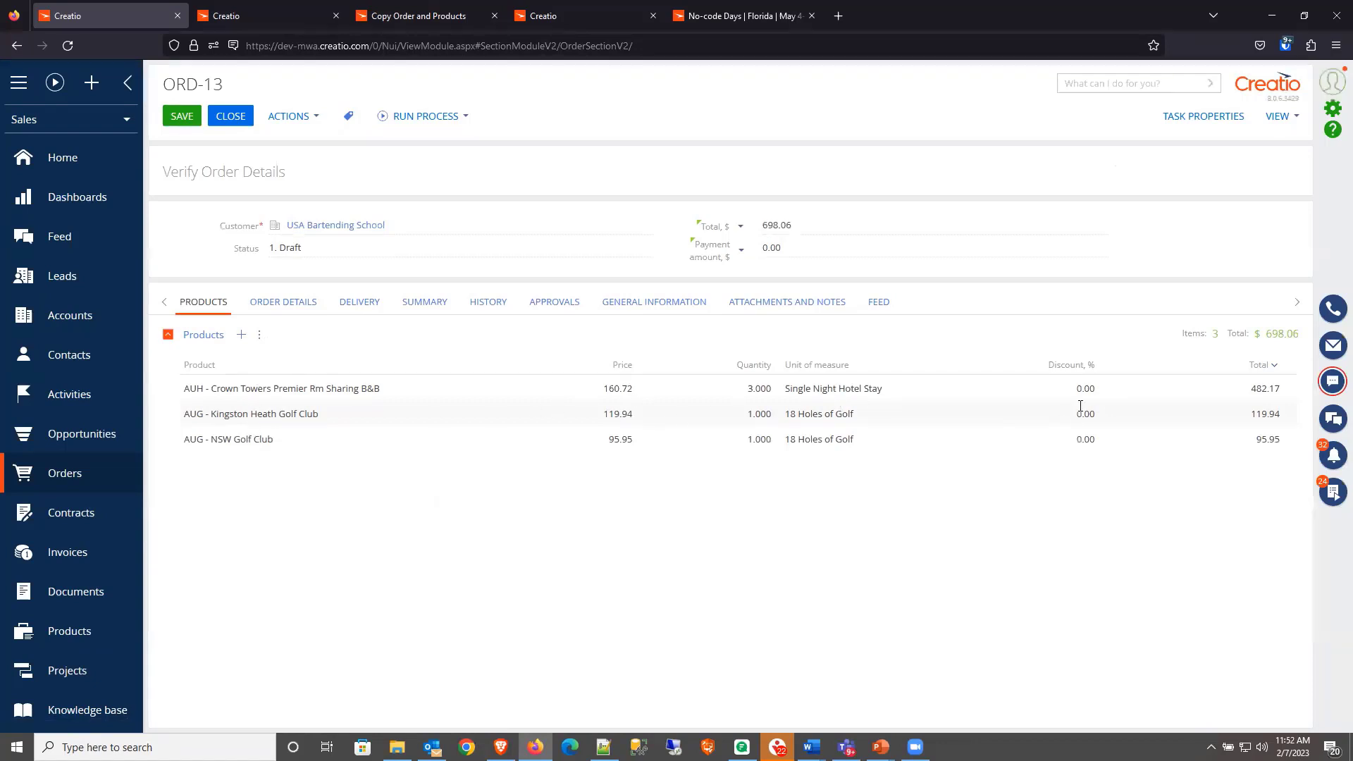
Step: Review the new order's details, delivery, summary, history, approvals and general information
{"action": "left_click", "coordinate": [275, 308]}
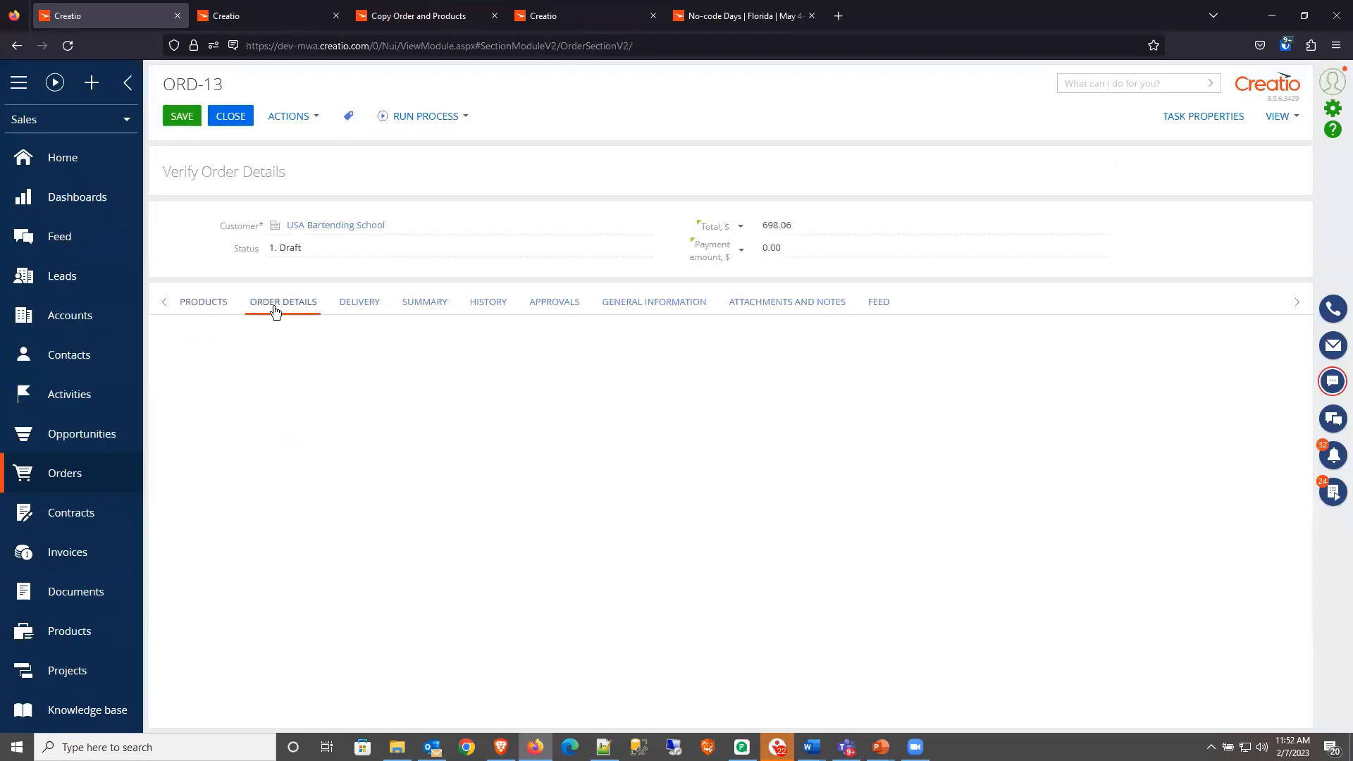
{"action": "left_click", "coordinate": [360, 307]}
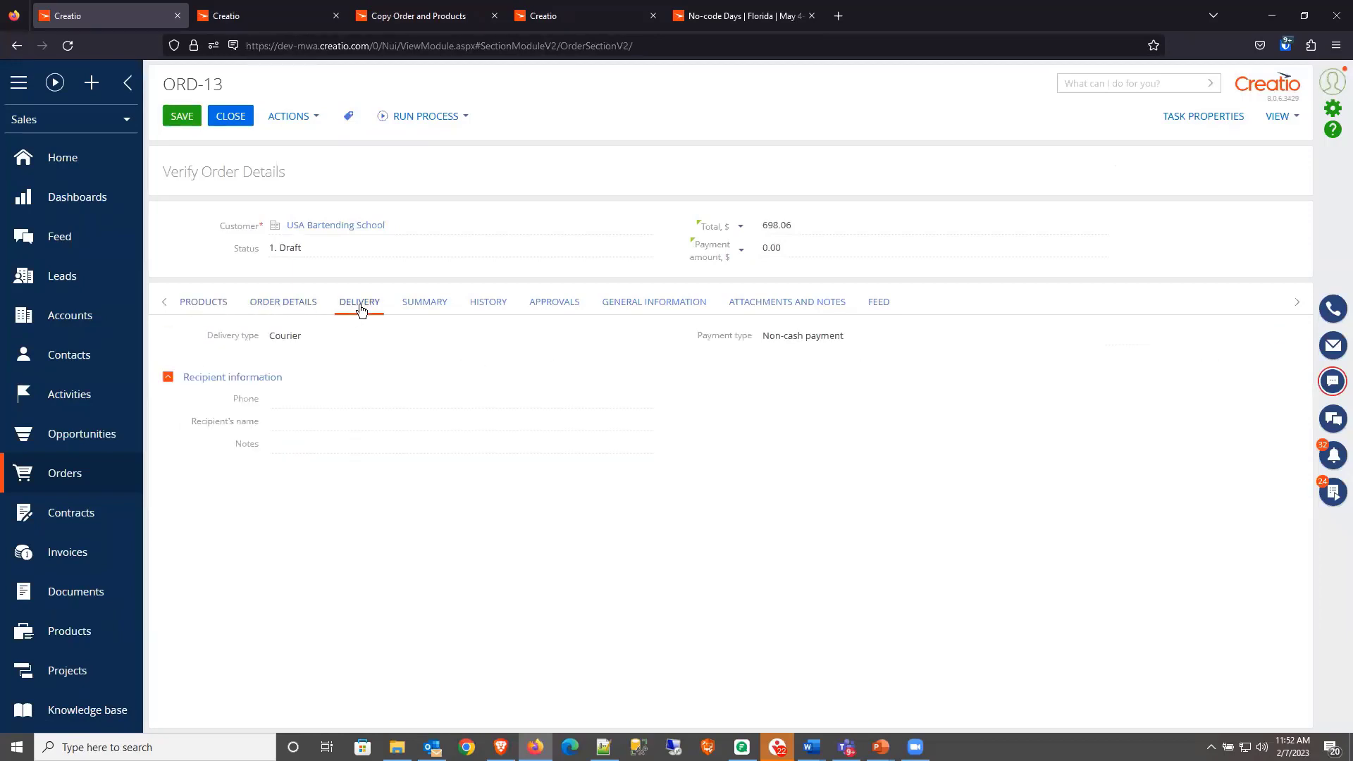
{"action": "left_click", "coordinate": [433, 307]}
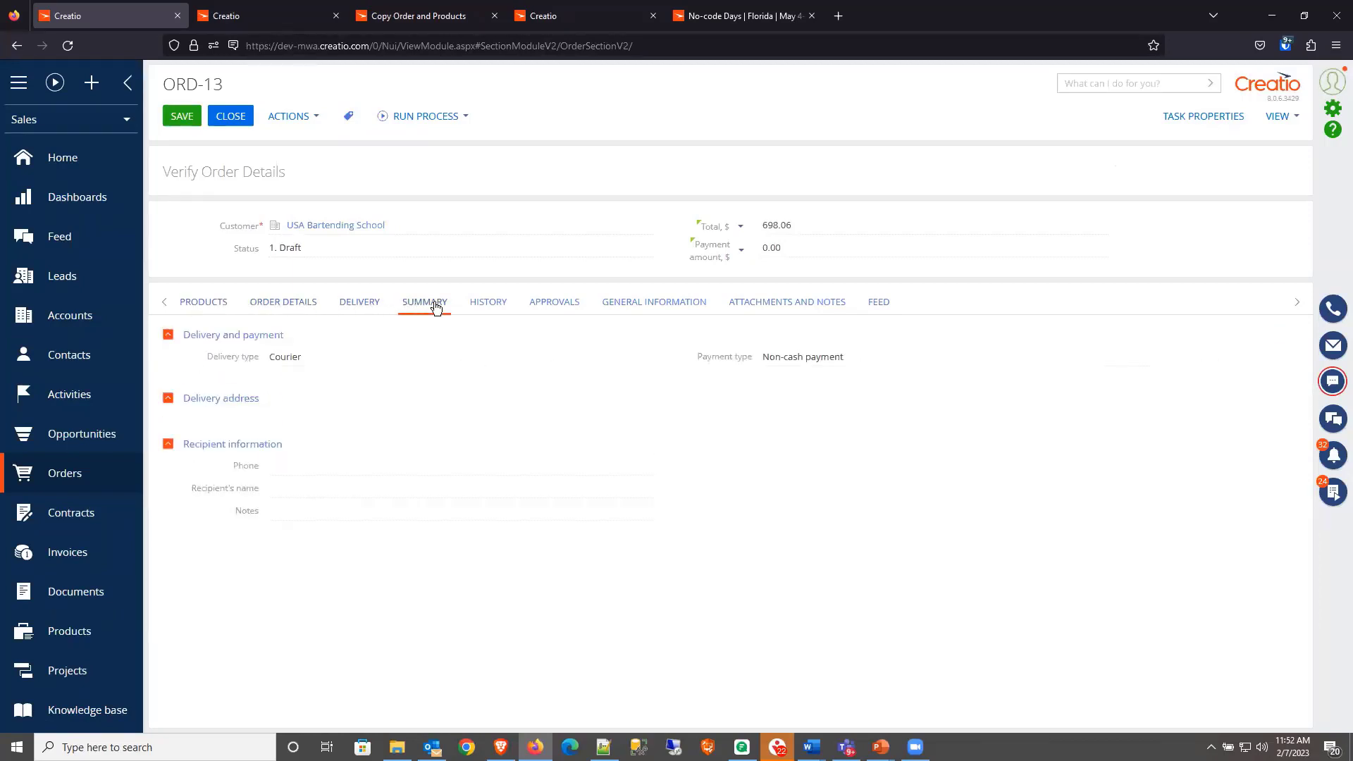
{"action": "left_click", "coordinate": [485, 310]}
{"action": "left_click", "coordinate": [548, 311]}
{"action": "left_click", "coordinate": [650, 308]}
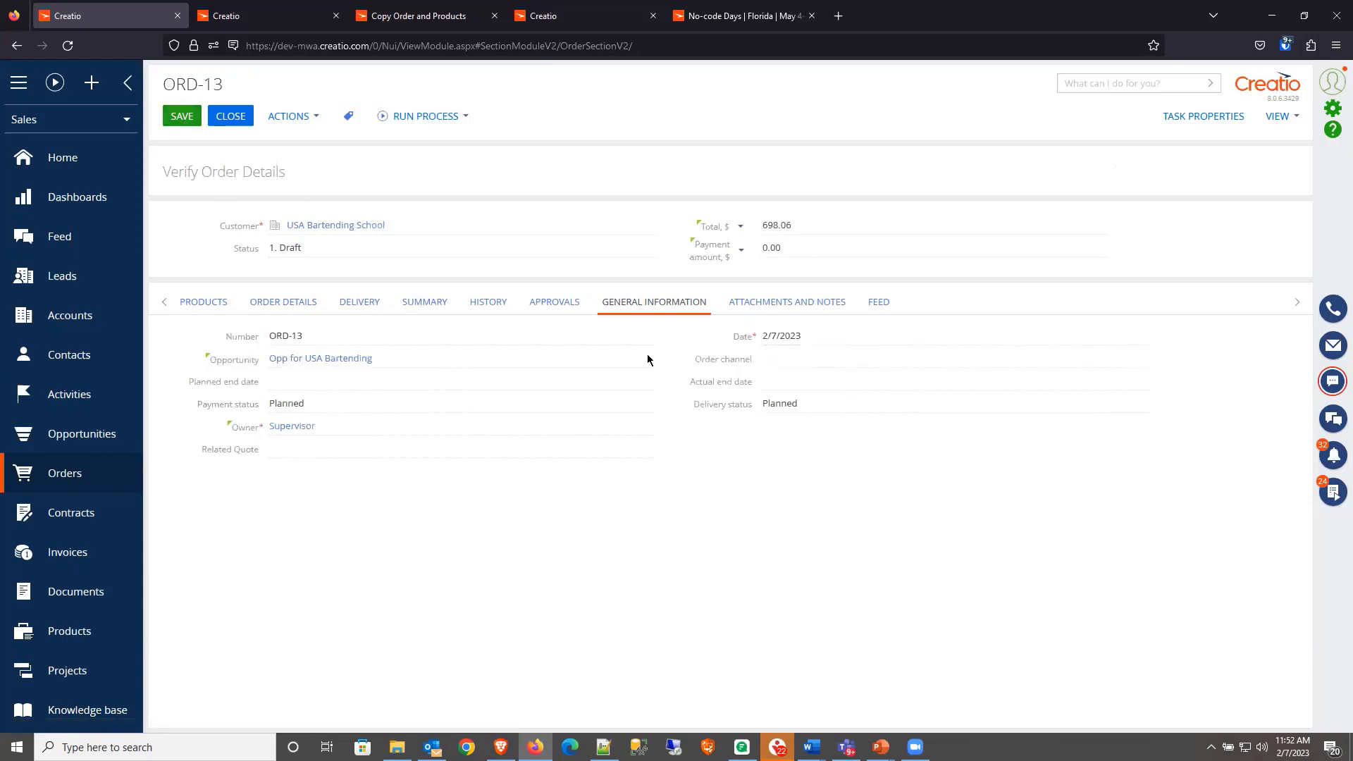
Step: In the new order's products, set the quantities of AUH - Crown Towers Premier Rm Sharing B&B and AUG - Kingston Heath Golf Club to 2
{"action": "left_click", "coordinate": [208, 303]}
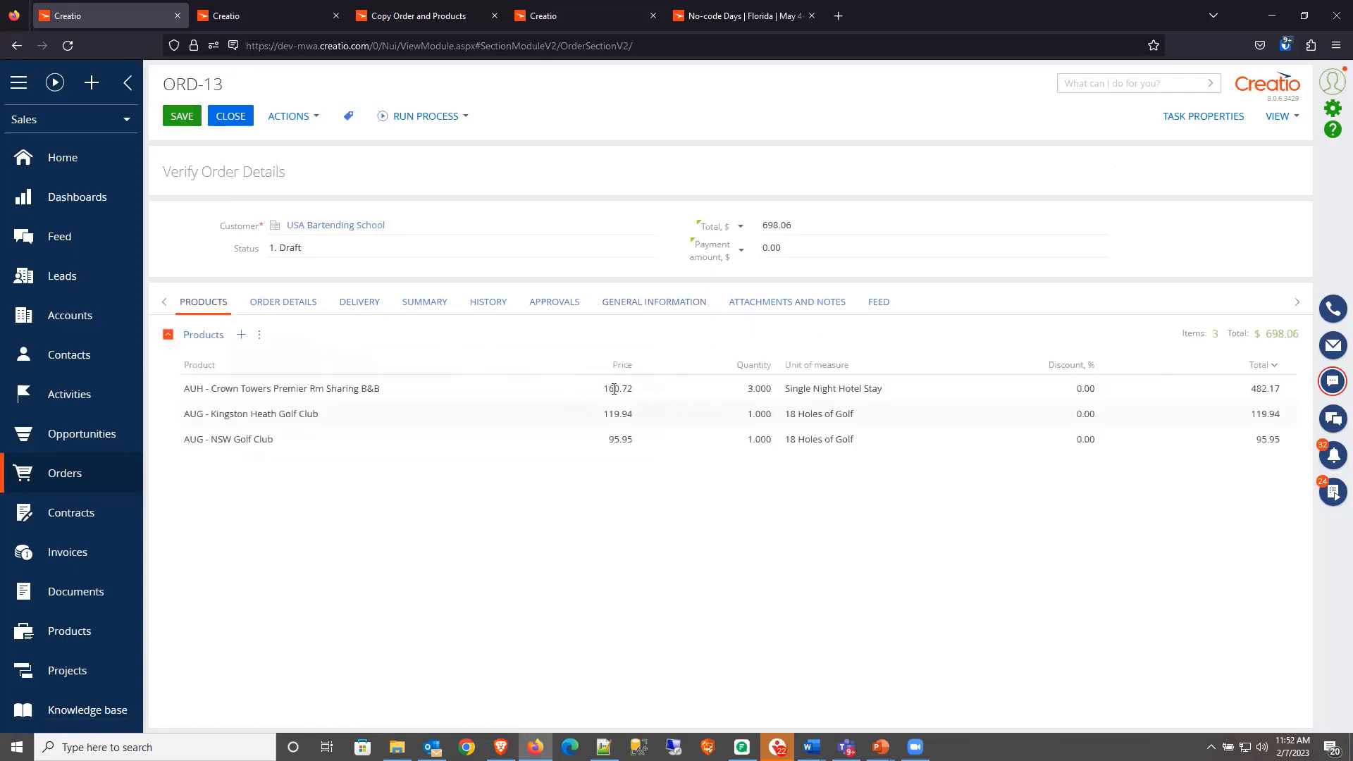
{"action": "left_click", "coordinate": [749, 390]}
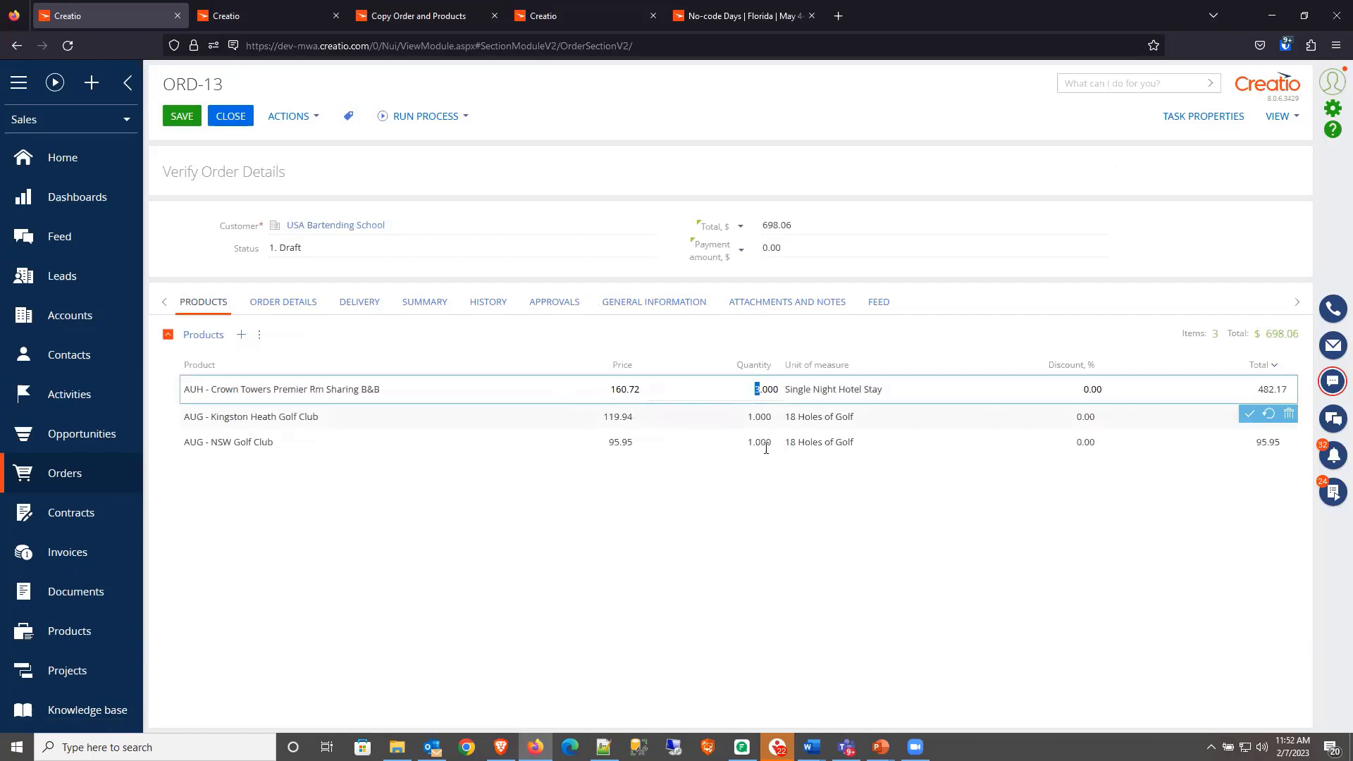
{"action": "triple_click", "coordinate": [762, 390]}
{"action": "type", "text": "2"}
{"action": "key", "text": "Tab"}
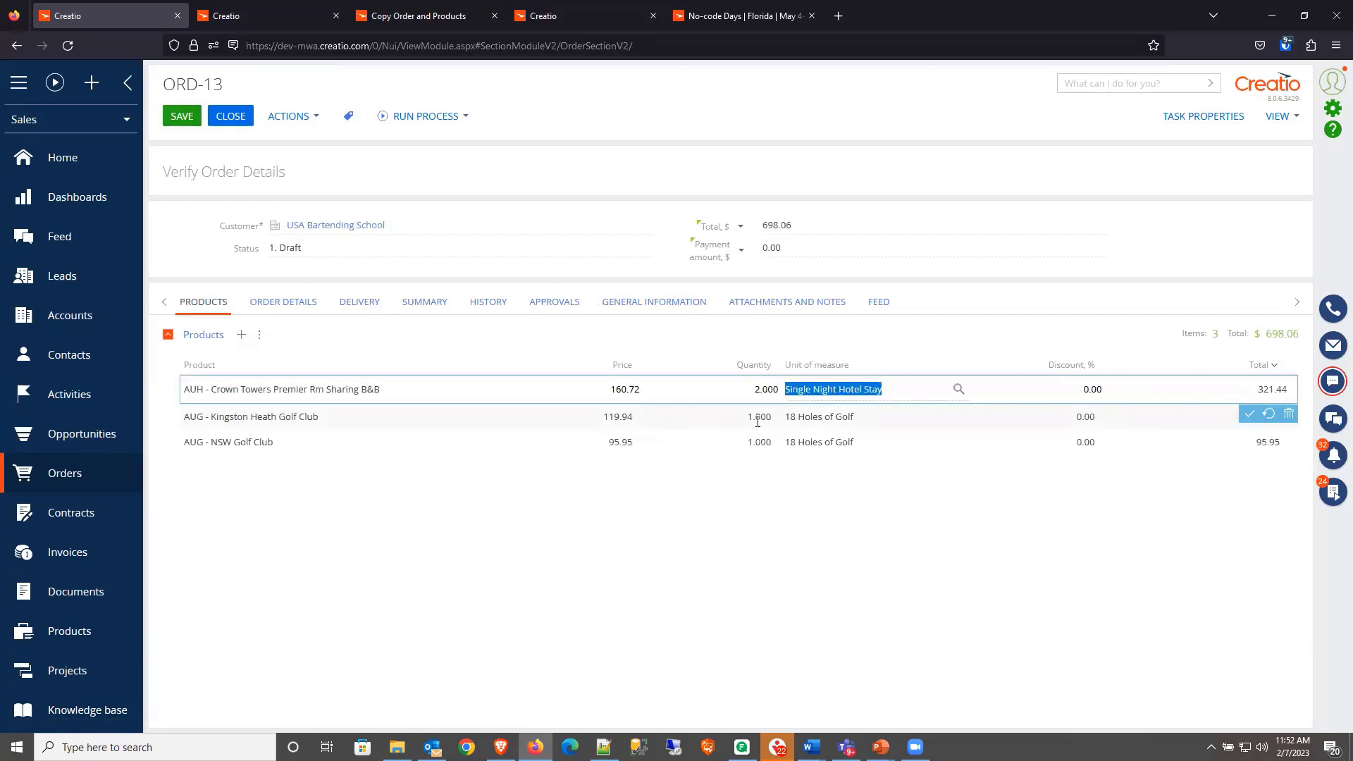
{"action": "left_click", "coordinate": [755, 417]}
{"action": "double_click", "coordinate": [763, 414]}
{"action": "triple_click", "coordinate": [762, 415]}
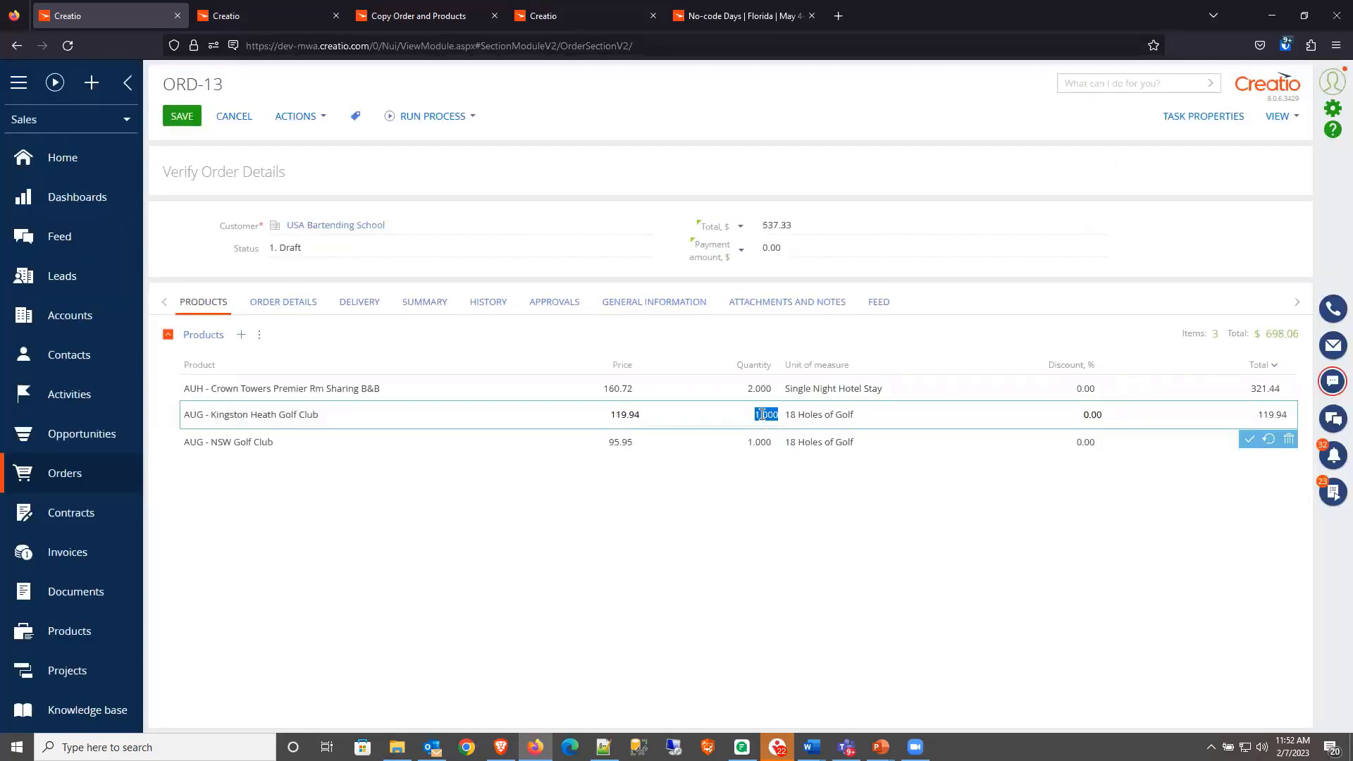
{"action": "type", "text": "2"}
{"action": "key", "text": "Tab"}
Step: Set the quantity of AUH - Crown Towers Premier Rm Sharing B&B to 4 and save the new order
{"action": "left_click", "coordinate": [760, 396]}
{"action": "double_click", "coordinate": [766, 390]}
{"action": "type", "text": "4"}
{"action": "key", "text": "Tab"}
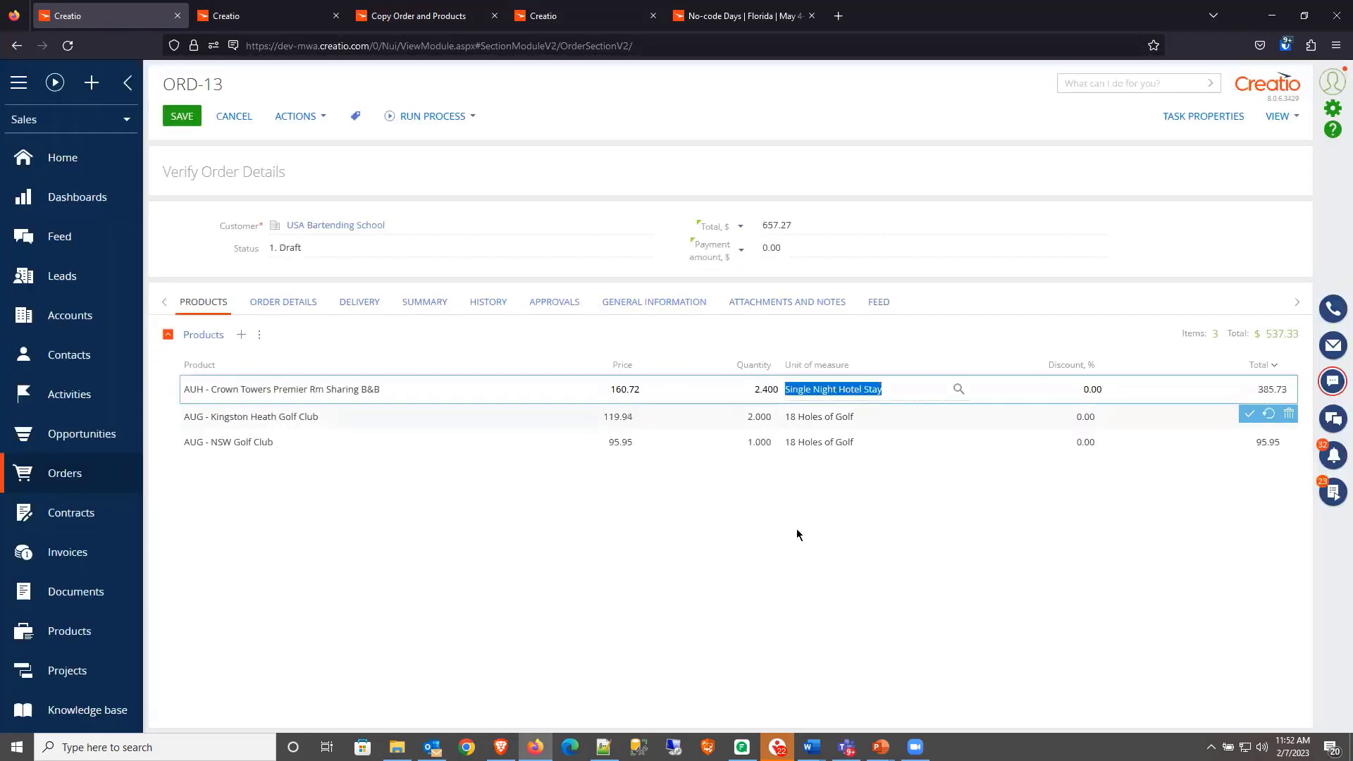
{"action": "double_click", "coordinate": [764, 390]}
{"action": "left_click", "coordinate": [763, 389]}
{"action": "double_click", "coordinate": [764, 390]}
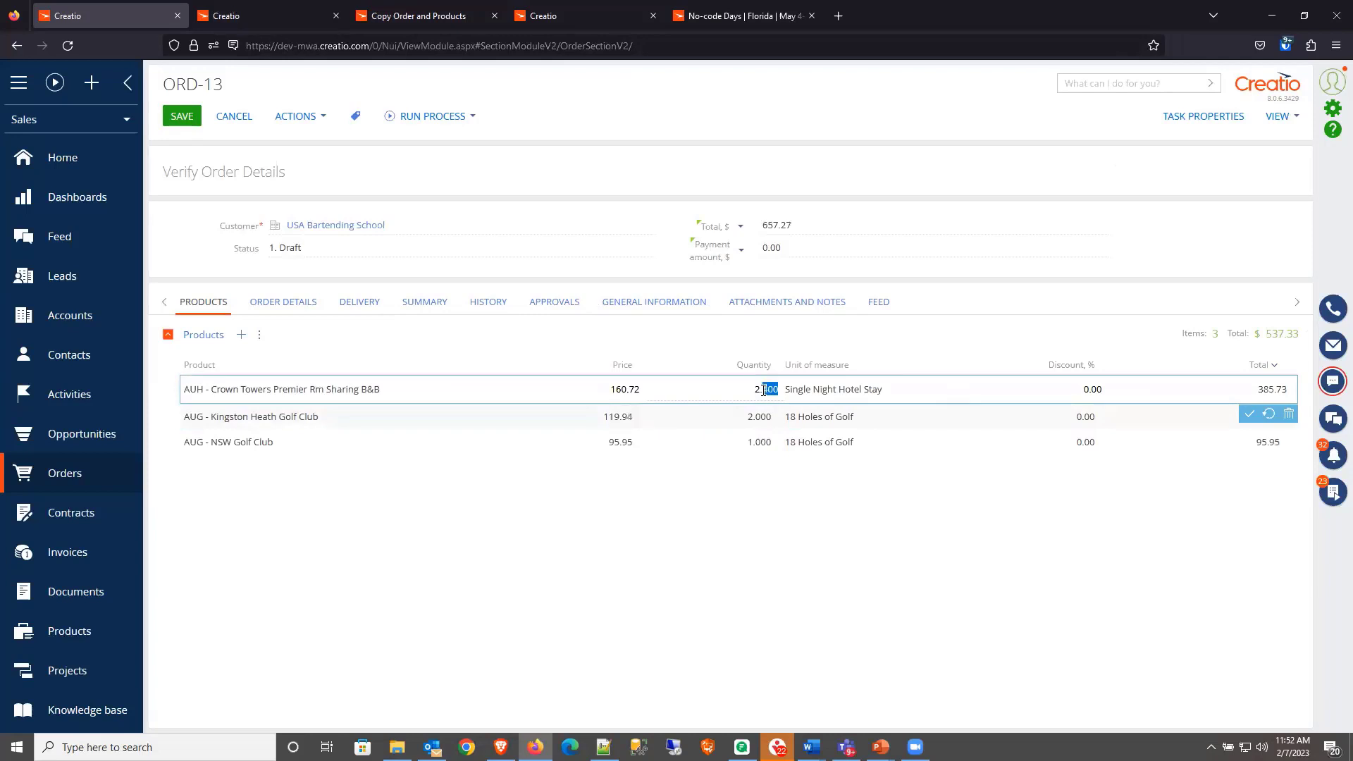
{"action": "key", "text": "ctrl+a"}
{"action": "key", "text": "BackSpace"}
{"action": "key", "text": "Tab"}
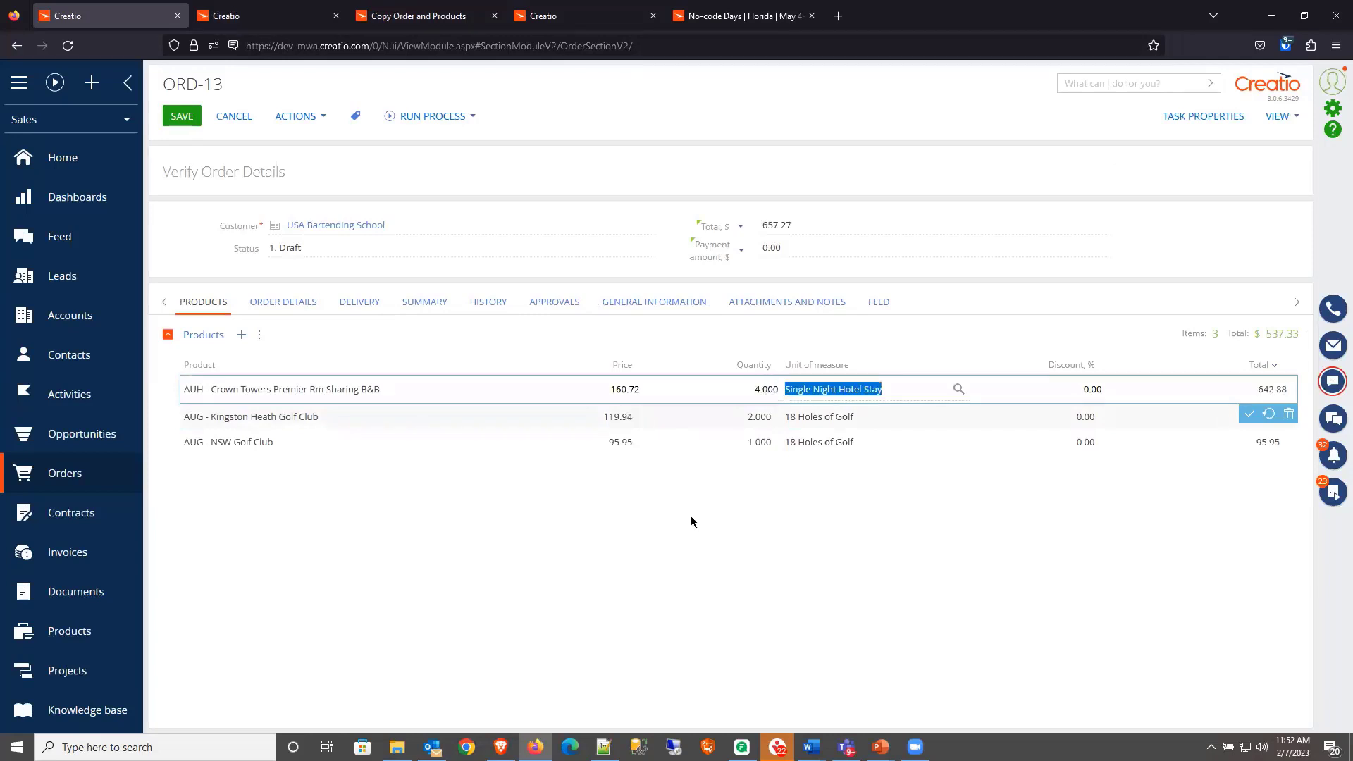
{"action": "left_click", "coordinate": [1250, 413]}
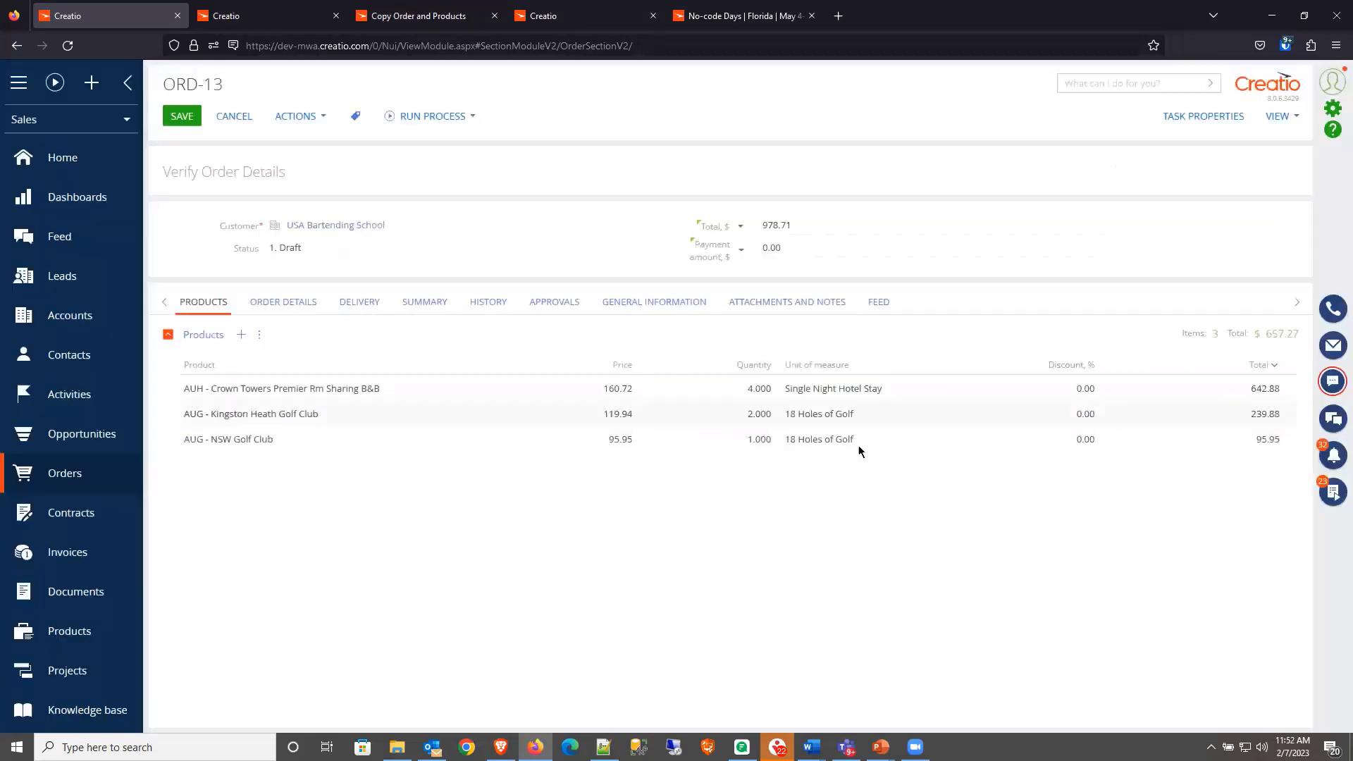
{"action": "left_click", "coordinate": [183, 117]}
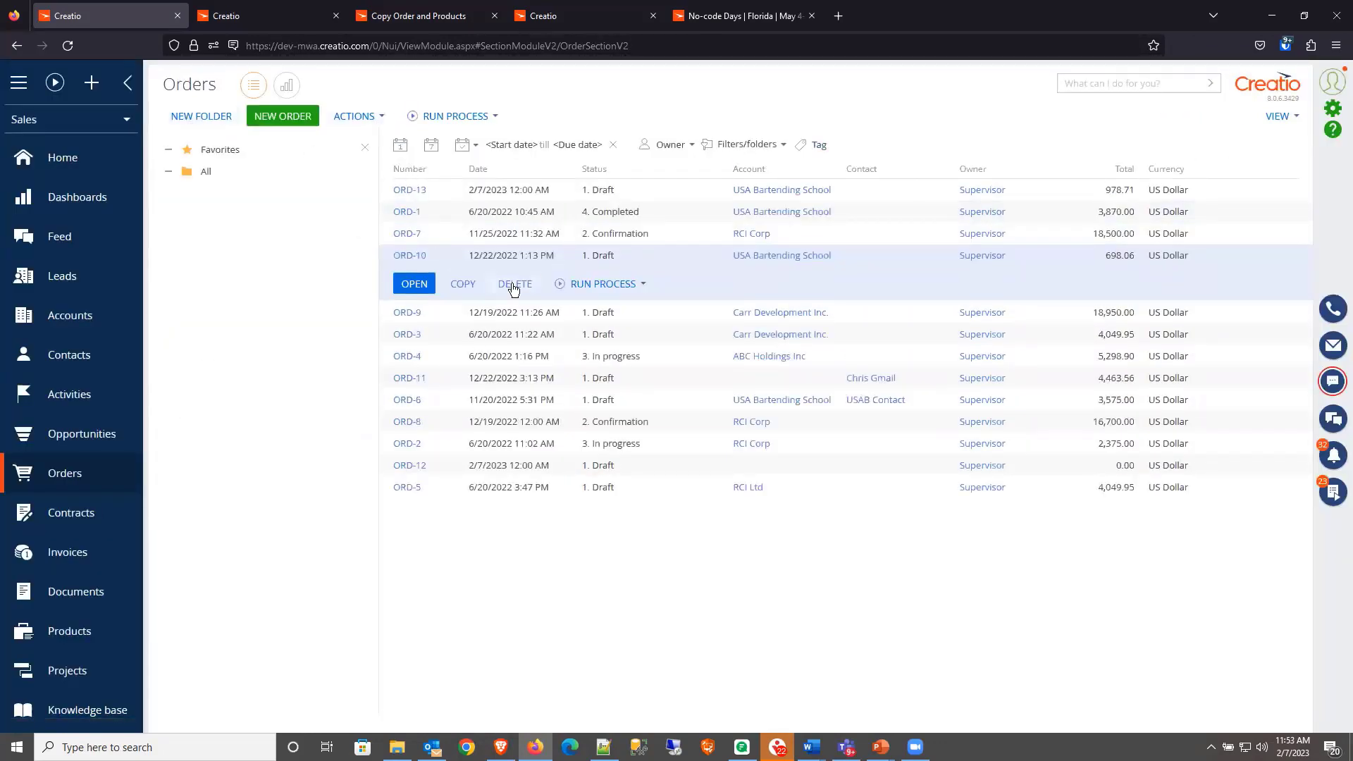
Step: Open the draft Carr Development Inc. order dated 6/20/2022 and run the Copy Order and Products process on it
{"action": "left_click", "coordinate": [443, 195]}
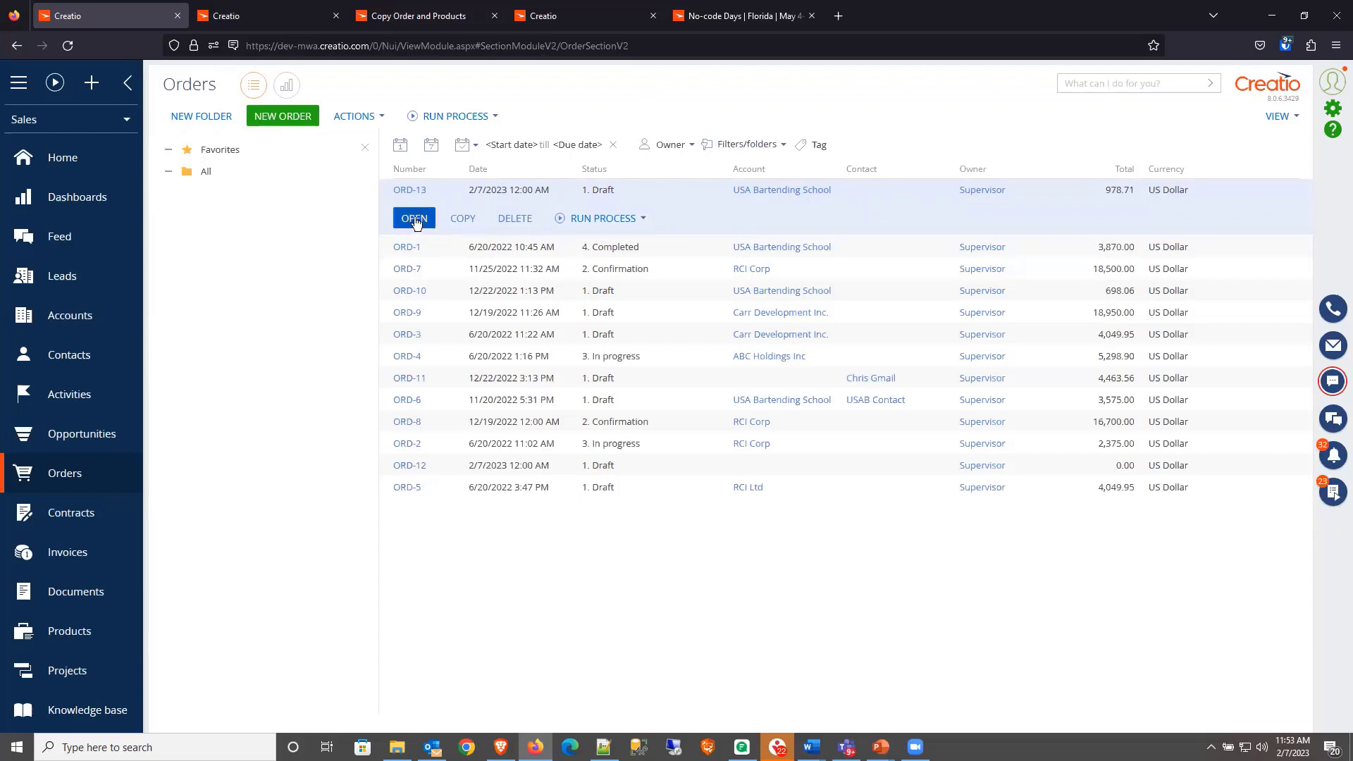
{"action": "left_click", "coordinate": [657, 334]}
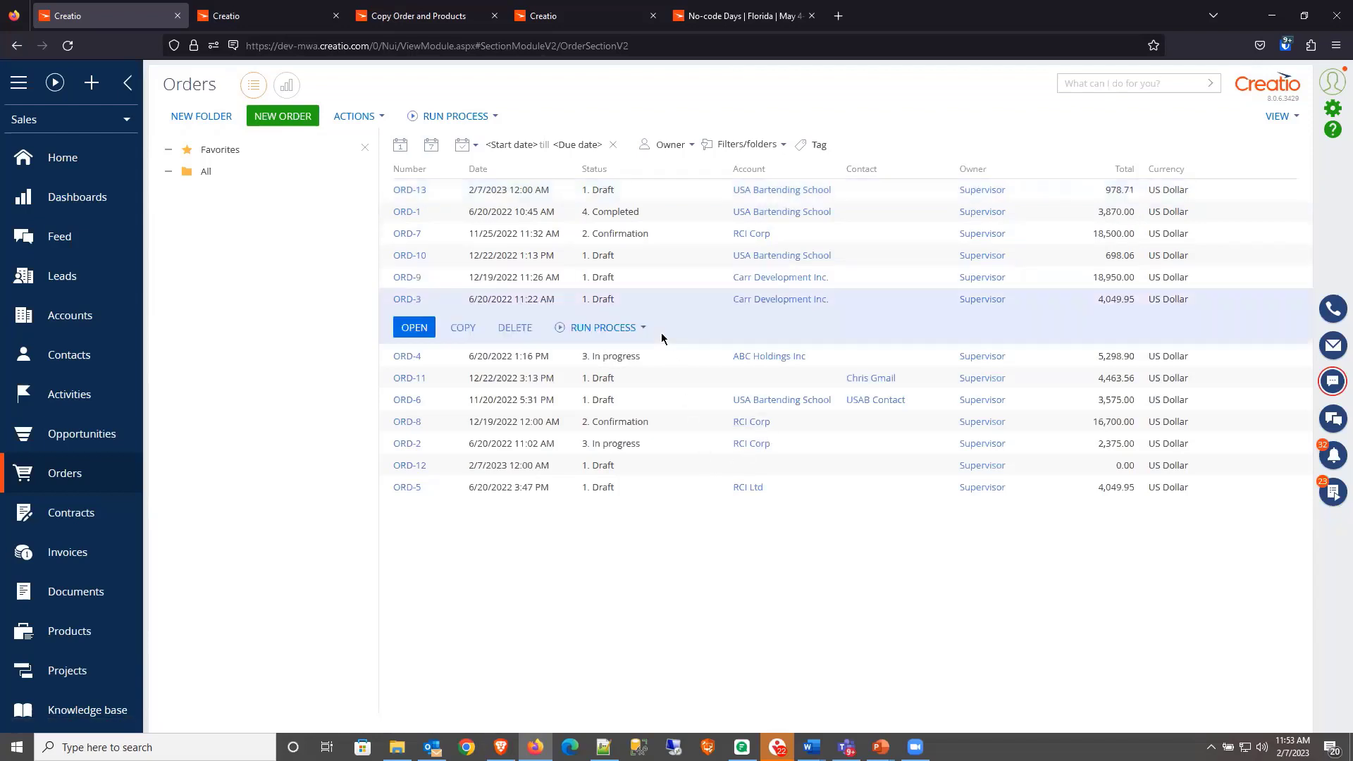
{"action": "left_click", "coordinate": [412, 328]}
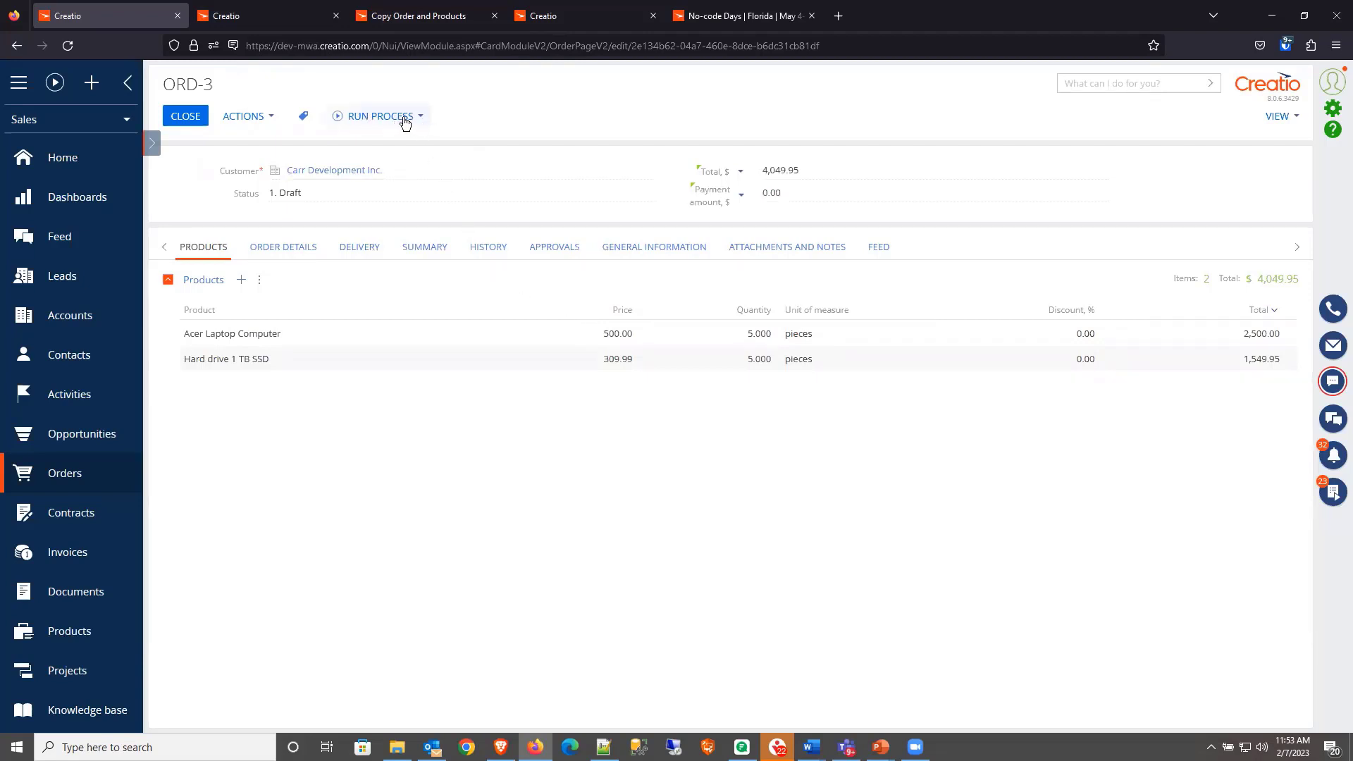
{"action": "left_click", "coordinate": [412, 119]}
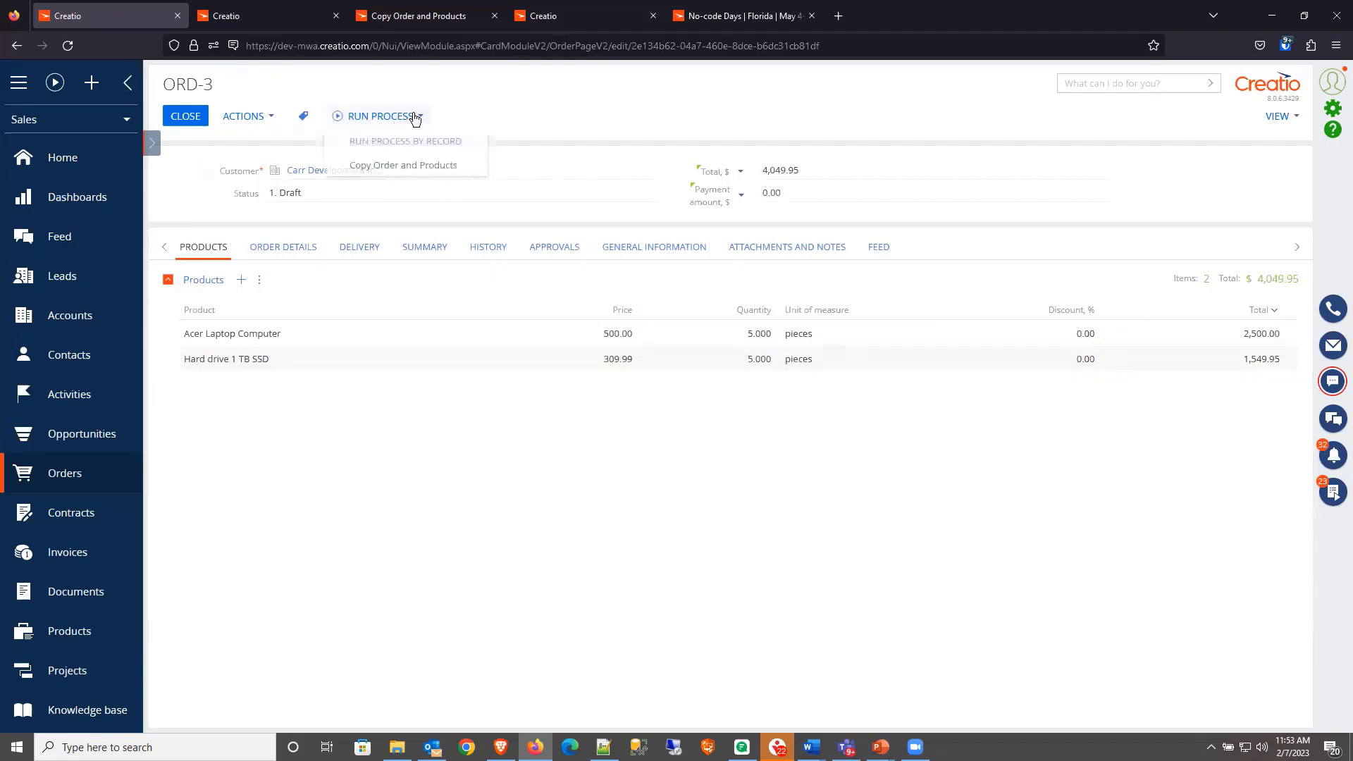
{"action": "left_click", "coordinate": [409, 166]}
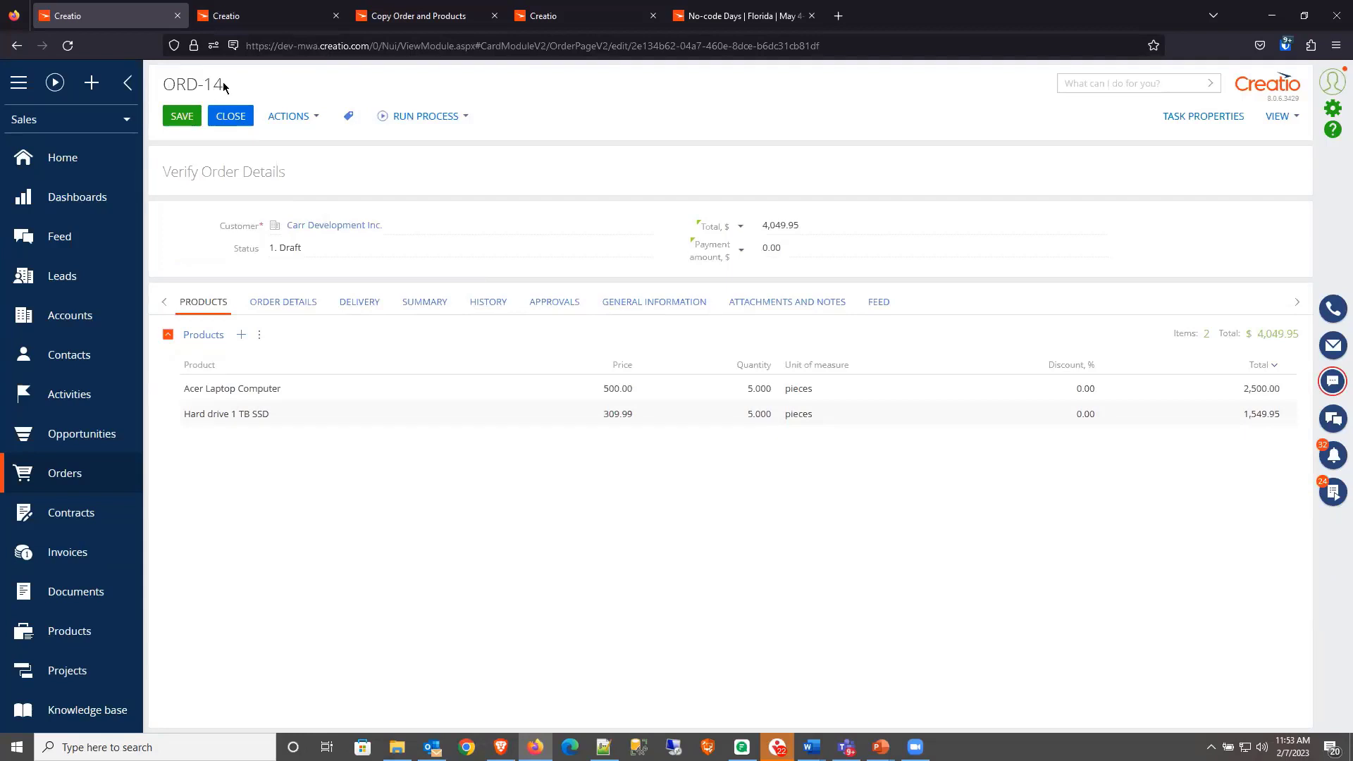
Step: Compare the new order's Verify Order Details heading with the recommendation text in the process's open new order element
{"action": "left_click_drag", "start_coordinate": [163, 172], "coordinate": [296, 178]}
{"action": "left_click", "coordinate": [299, 175]}
{"action": "left_click", "coordinate": [421, 17]}
{"action": "left_click", "coordinate": [516, 286]}
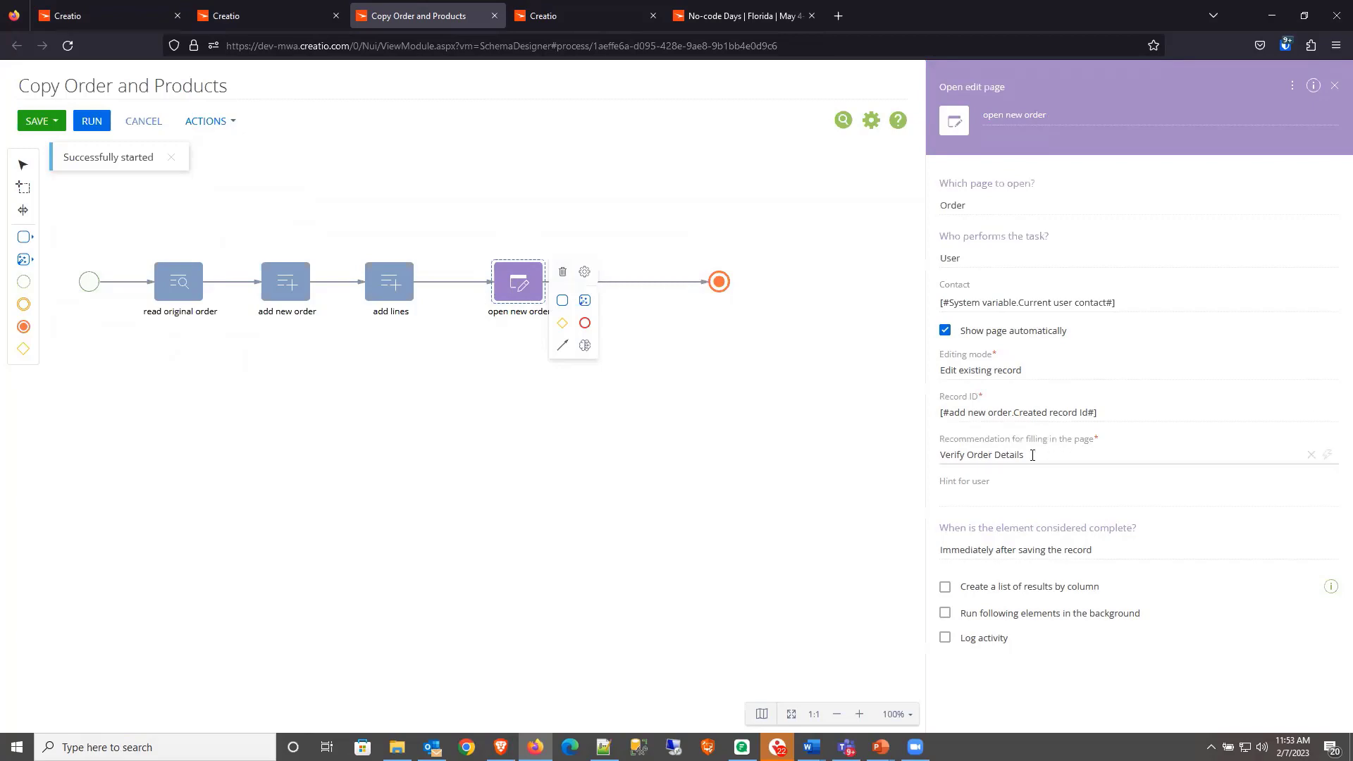
{"action": "left_click", "coordinate": [541, 29]}
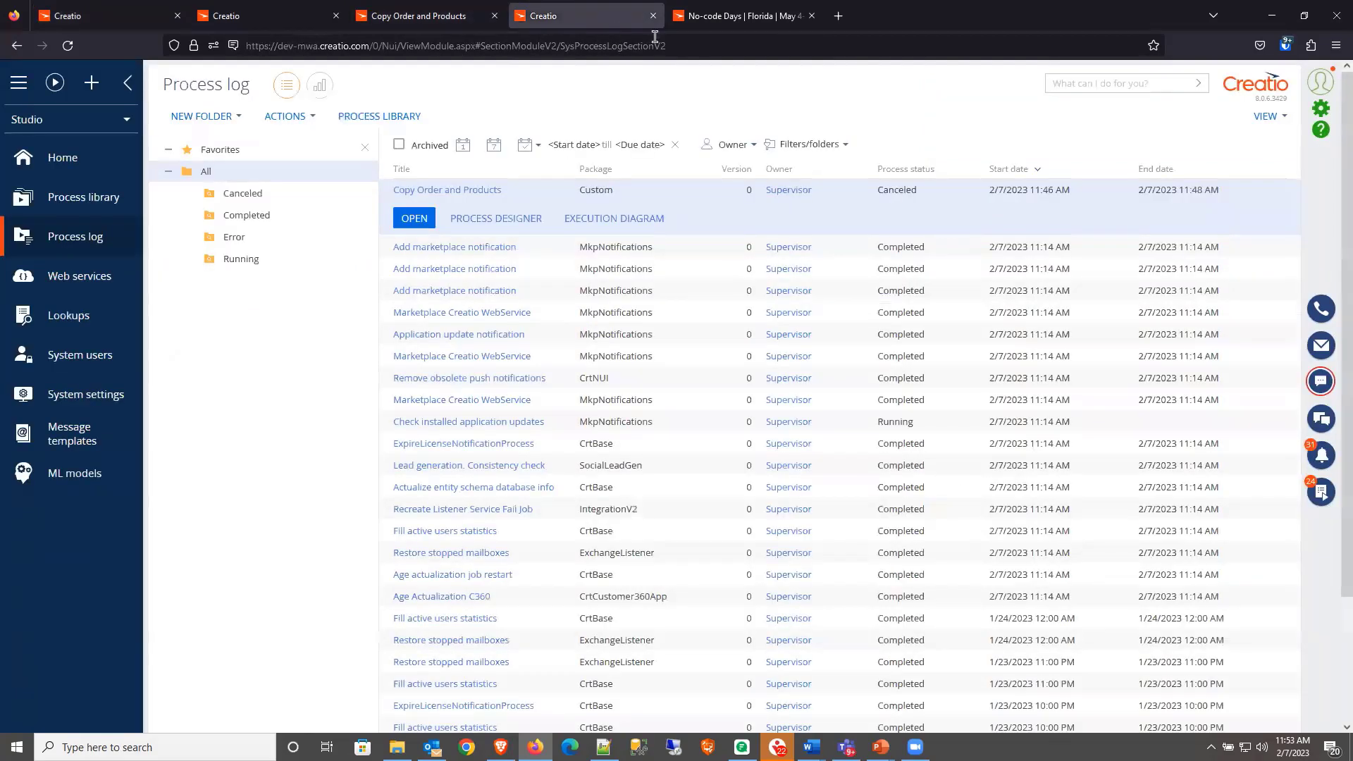
{"action": "left_click", "coordinate": [274, 16]}
{"action": "left_click", "coordinate": [112, 18]}
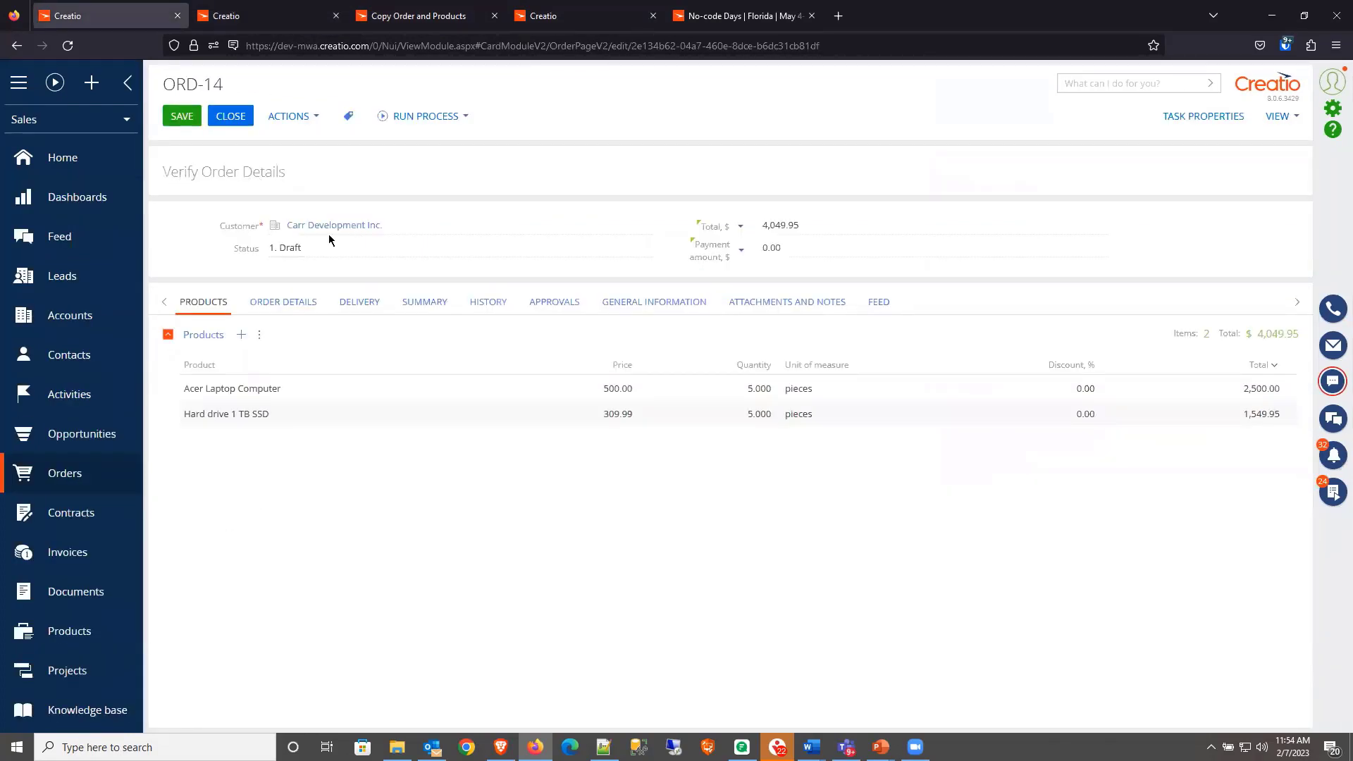
Step: Set the quantities of Acer Laptop Computer and Hard drive 1 TB SSD to 4, save the new order and close the original one
{"action": "double_click", "coordinate": [753, 386]}
{"action": "type", "text": "4"}
{"action": "key", "text": "Tab"}
{"action": "left_click", "coordinate": [754, 415]}
{"action": "double_click", "coordinate": [761, 415]}
{"action": "type", "text": "4"}
{"action": "key", "text": "Tab"}
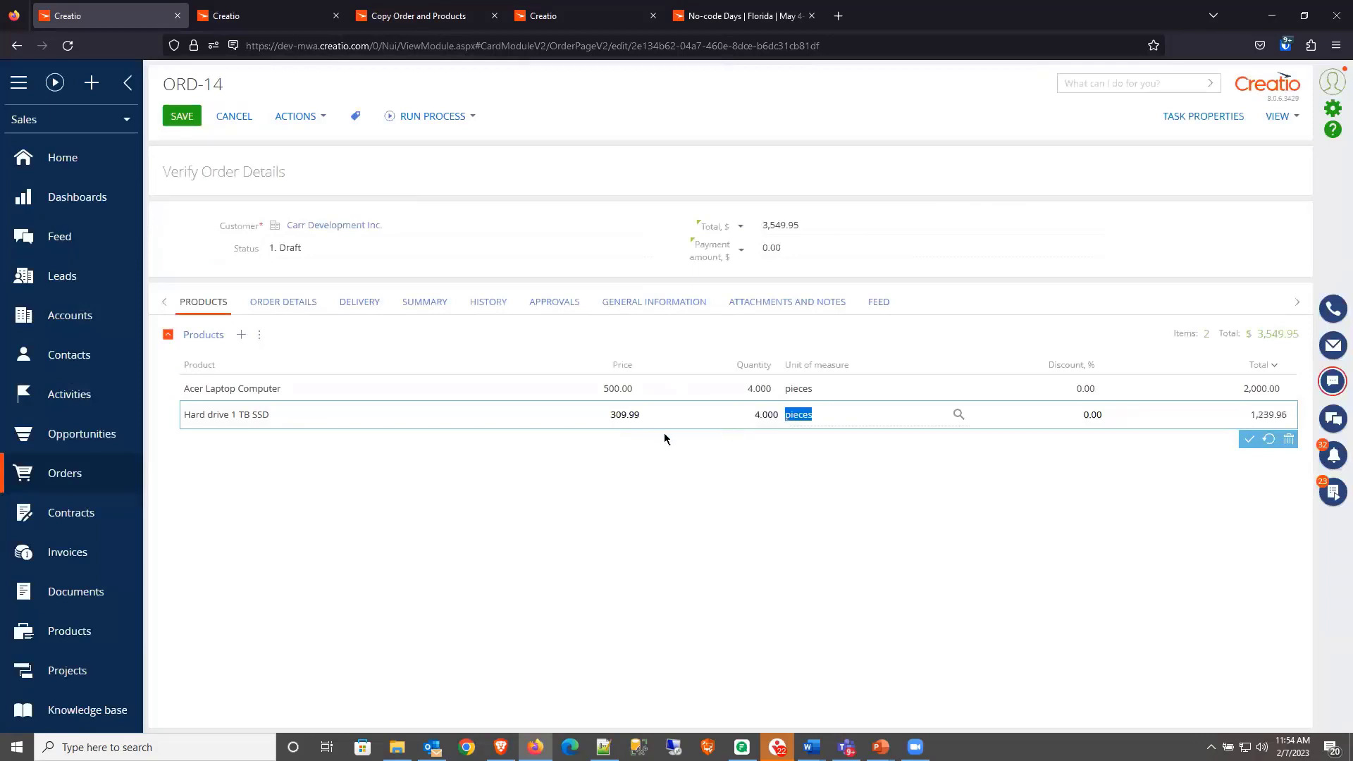
{"action": "left_click", "coordinate": [1250, 439]}
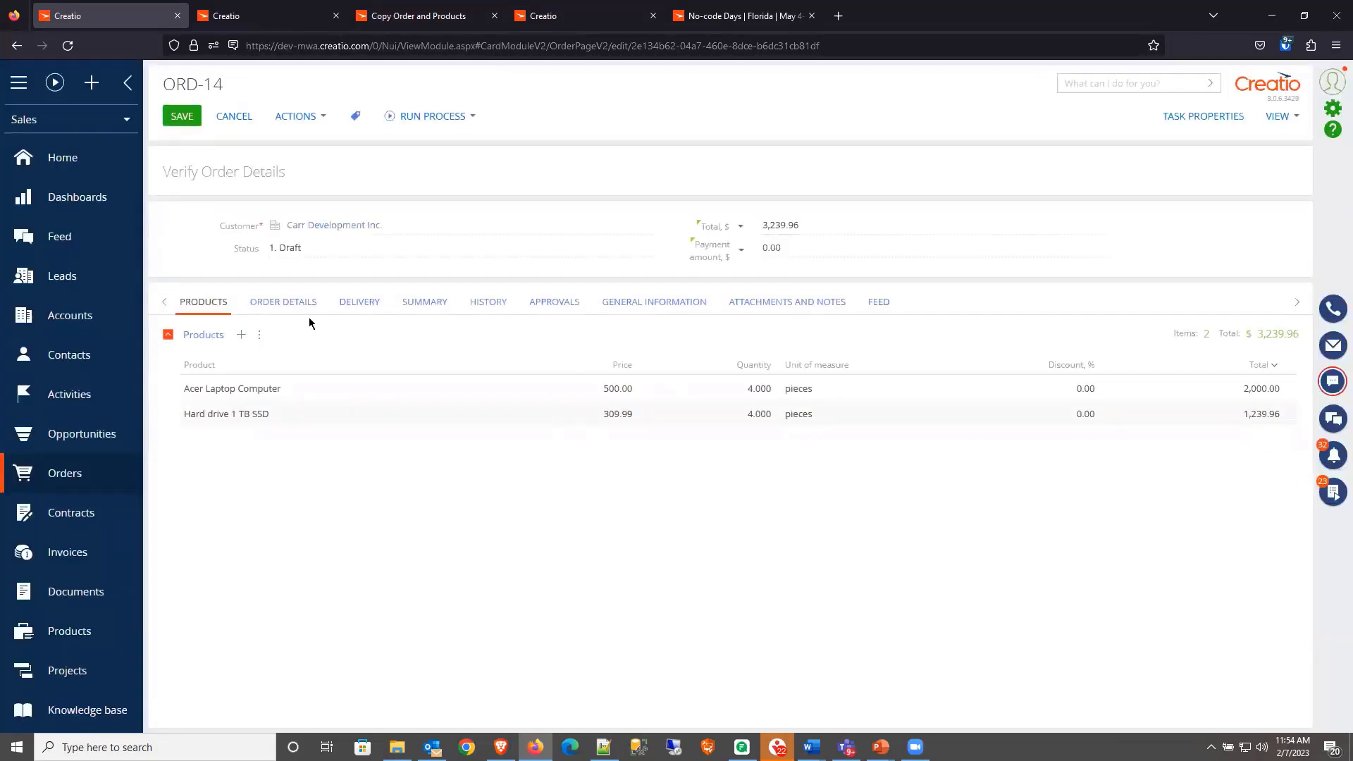
{"action": "left_click", "coordinate": [183, 117]}
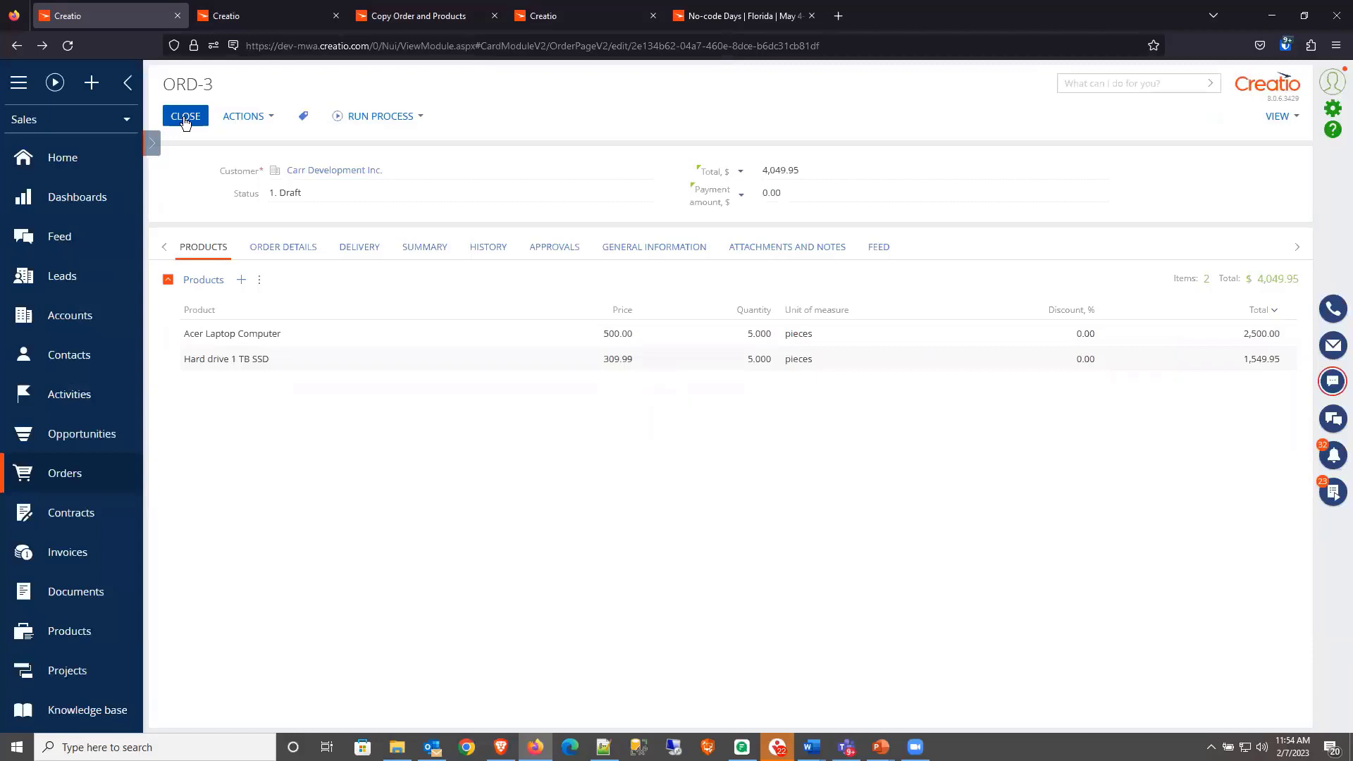
{"action": "left_click", "coordinate": [185, 121]}
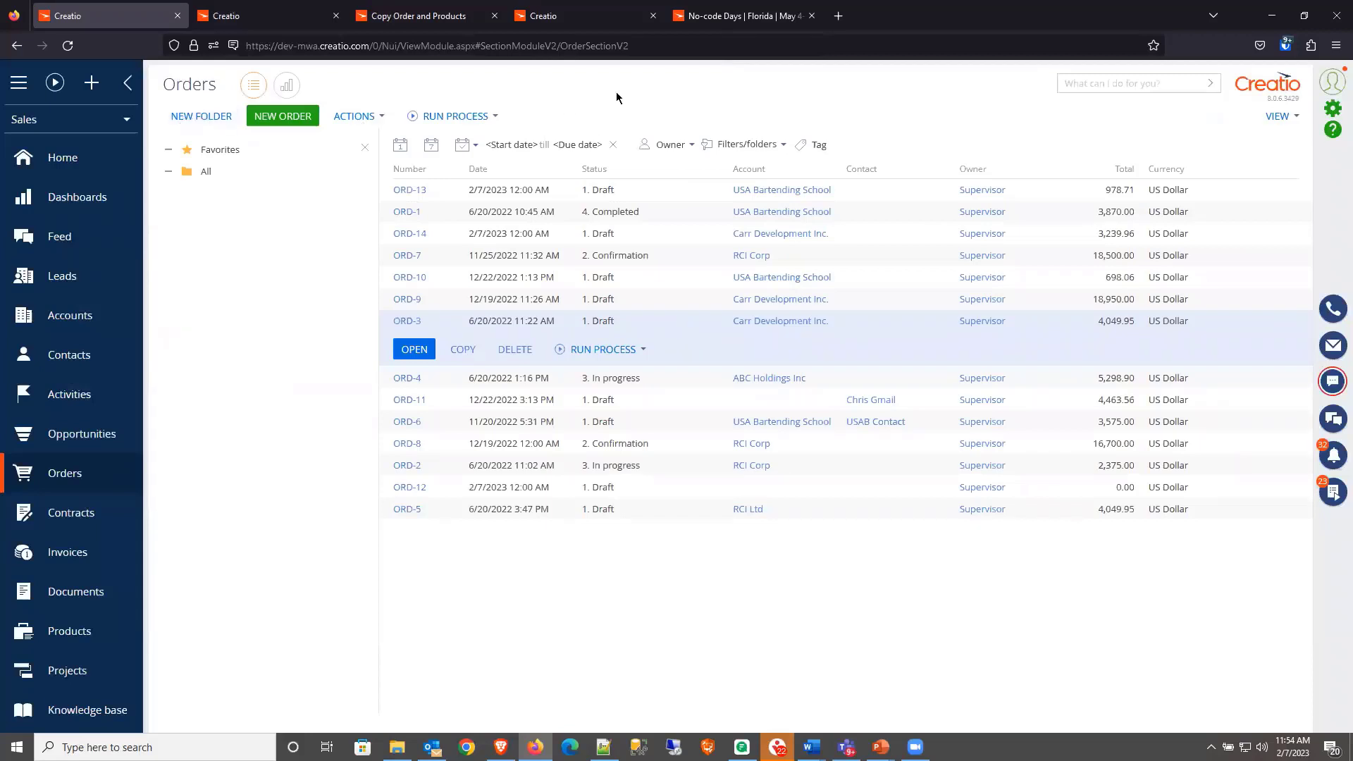
Step: Review the Copy Order and Products diagram and process settings, then return to the orders list and select the RCI Corp order dated 12/19/2022
{"action": "left_click", "coordinate": [430, 17]}
{"action": "left_click", "coordinate": [427, 221]}
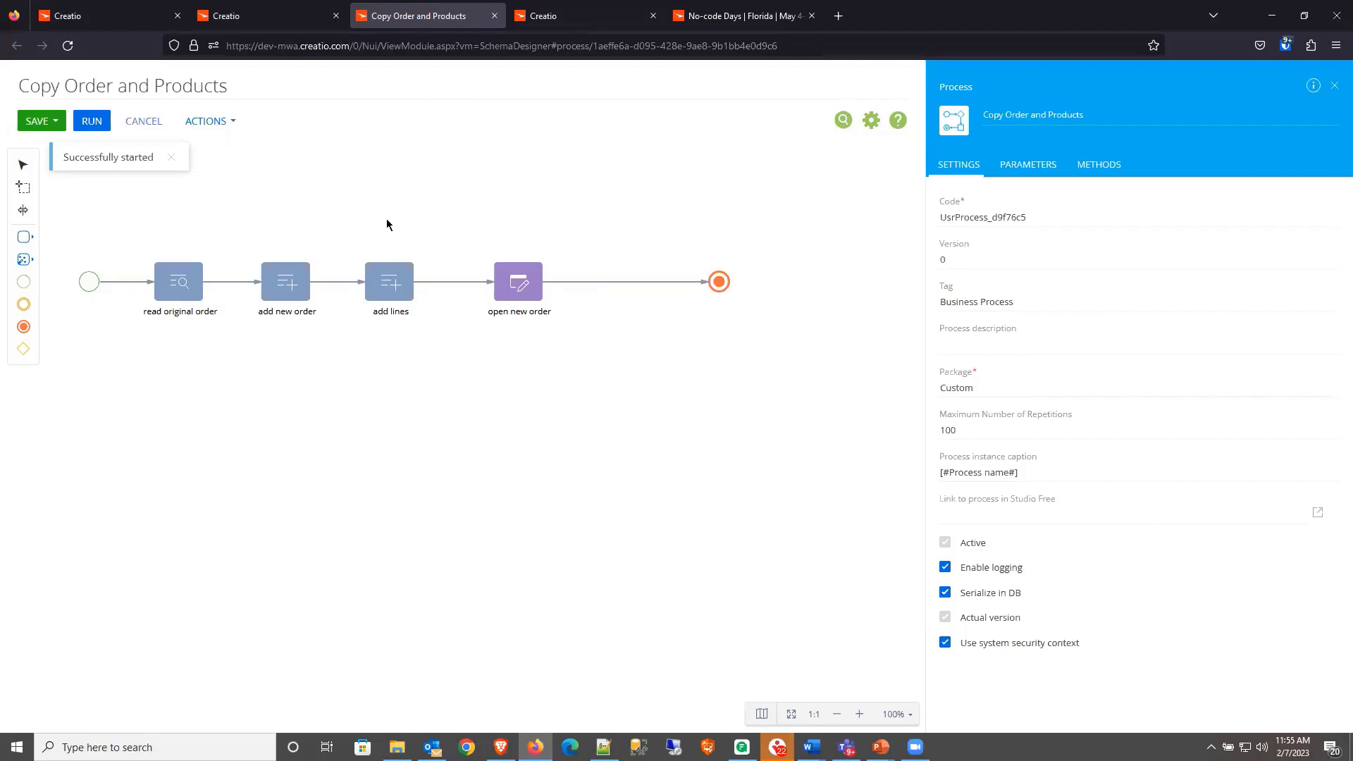
{"action": "left_click", "coordinate": [258, 21]}
{"action": "left_click", "coordinate": [122, 21]}
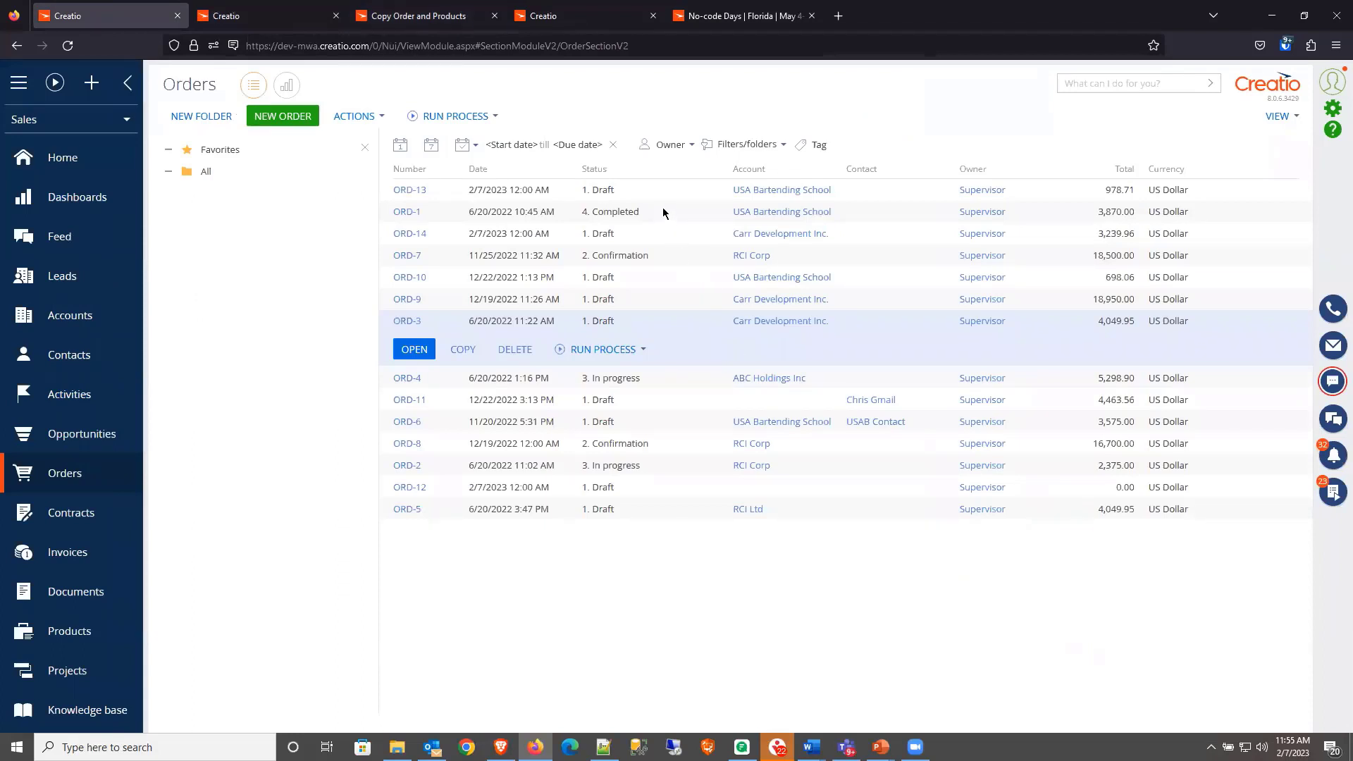
{"action": "left_click", "coordinate": [665, 443]}
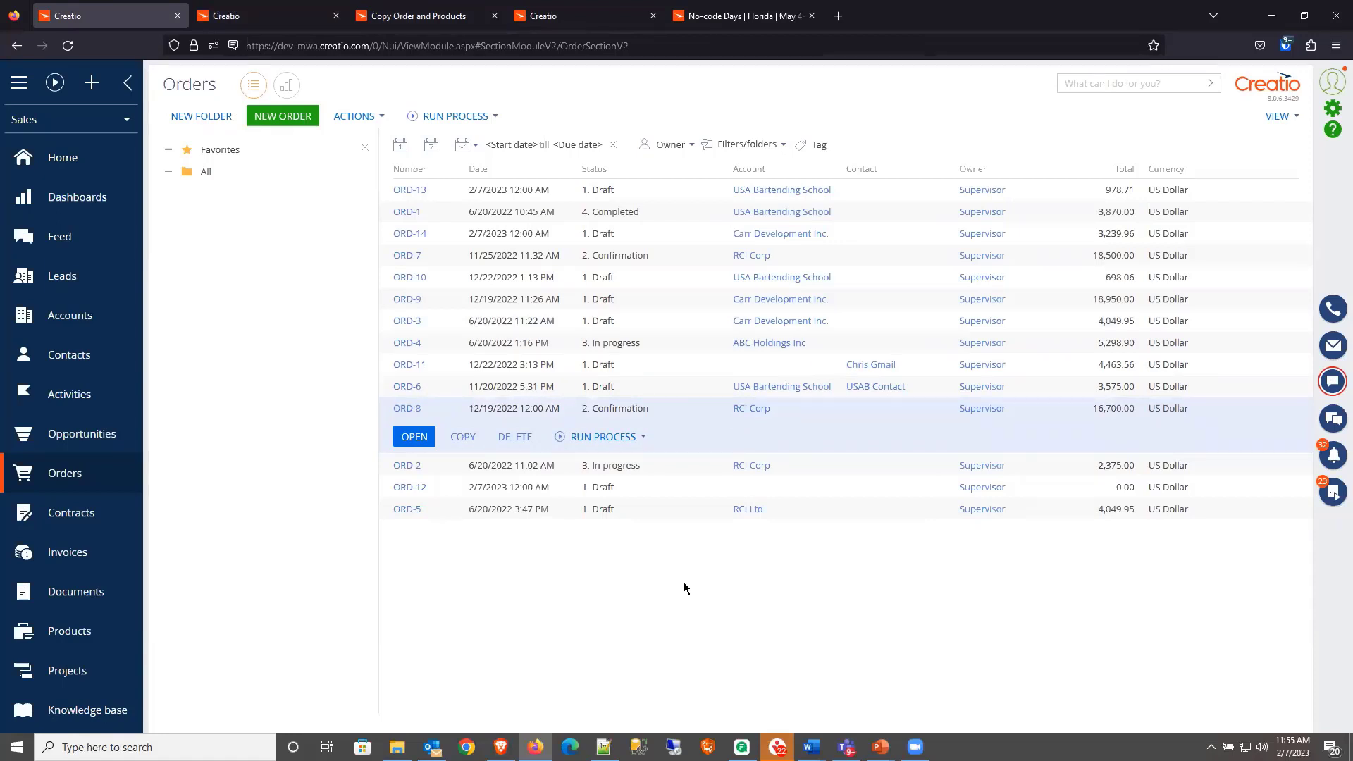
Step: Examine the column values set by the add new order and add lines elements, then return to the orders list
{"action": "left_click", "coordinate": [388, 28]}
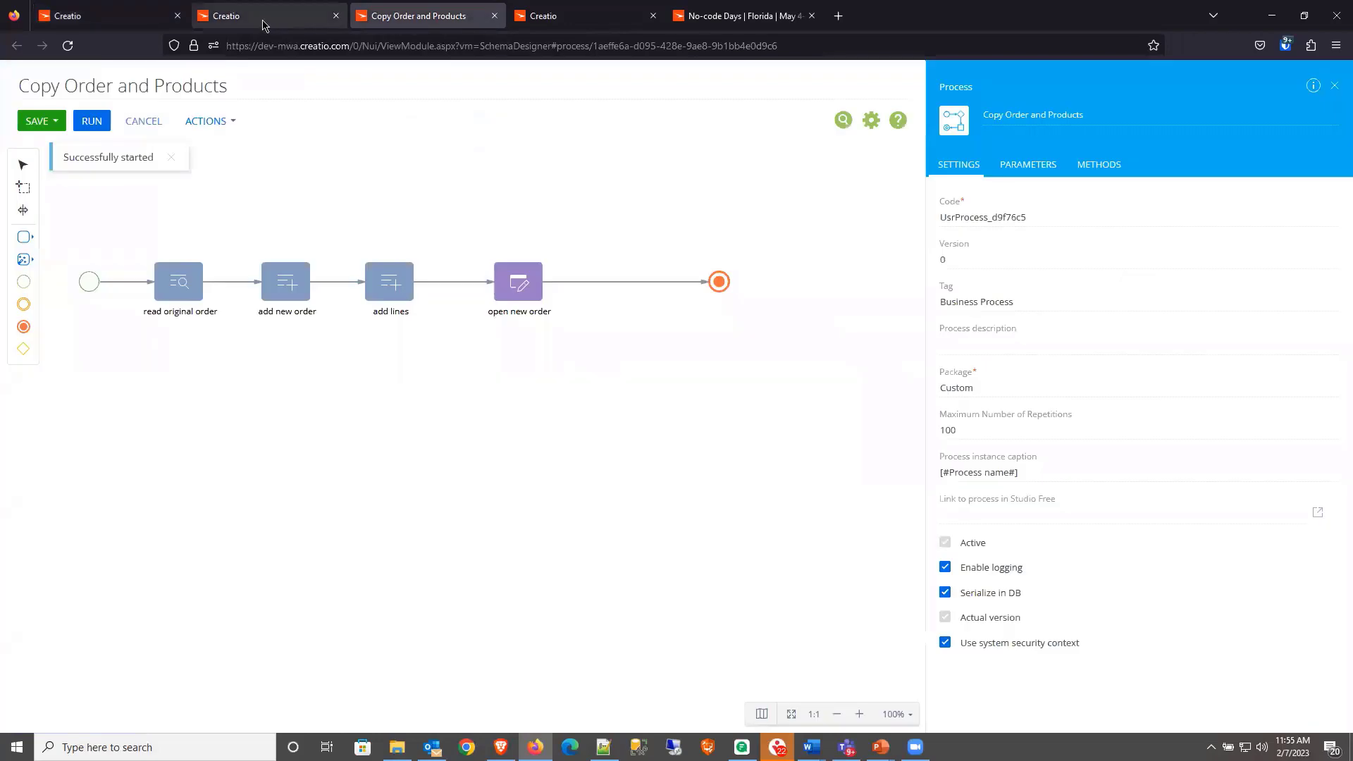
{"action": "left_click", "coordinate": [99, 26]}
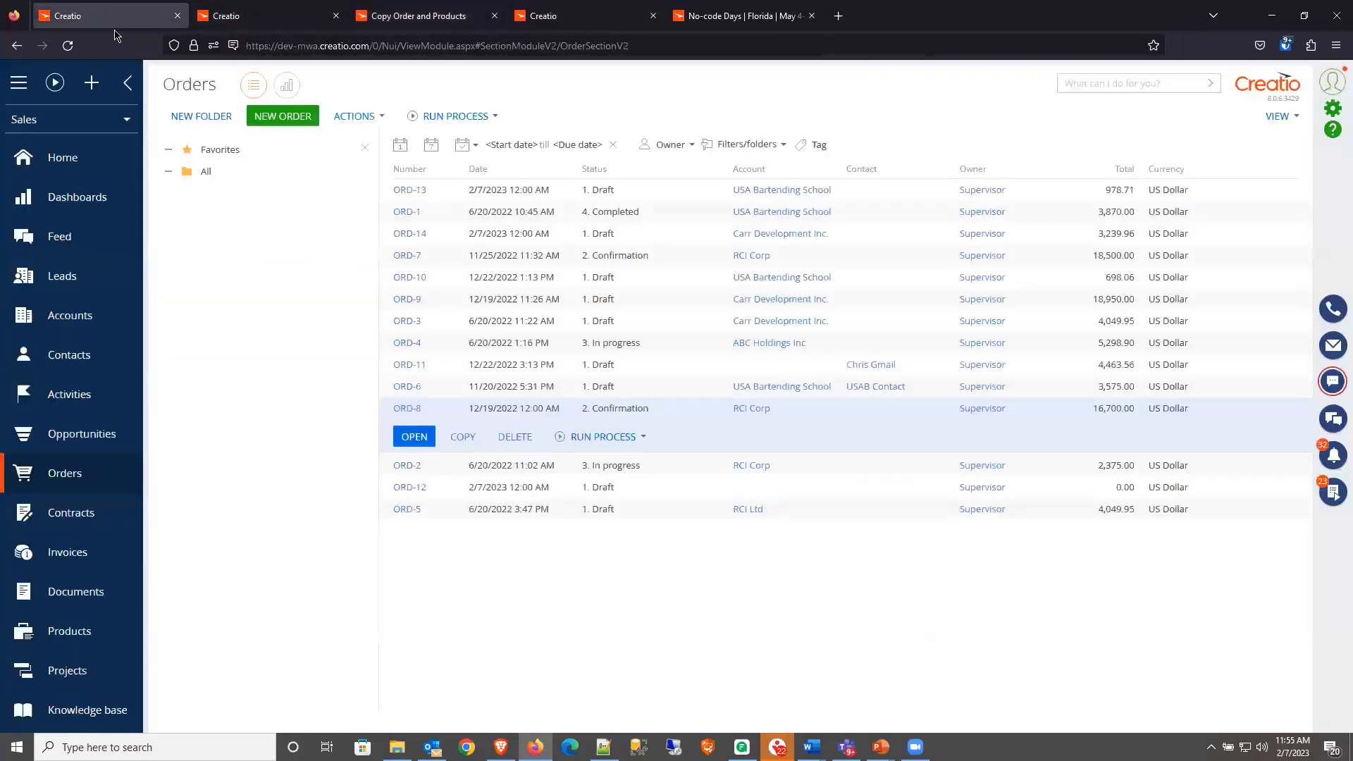
{"action": "left_click", "coordinate": [409, 29]}
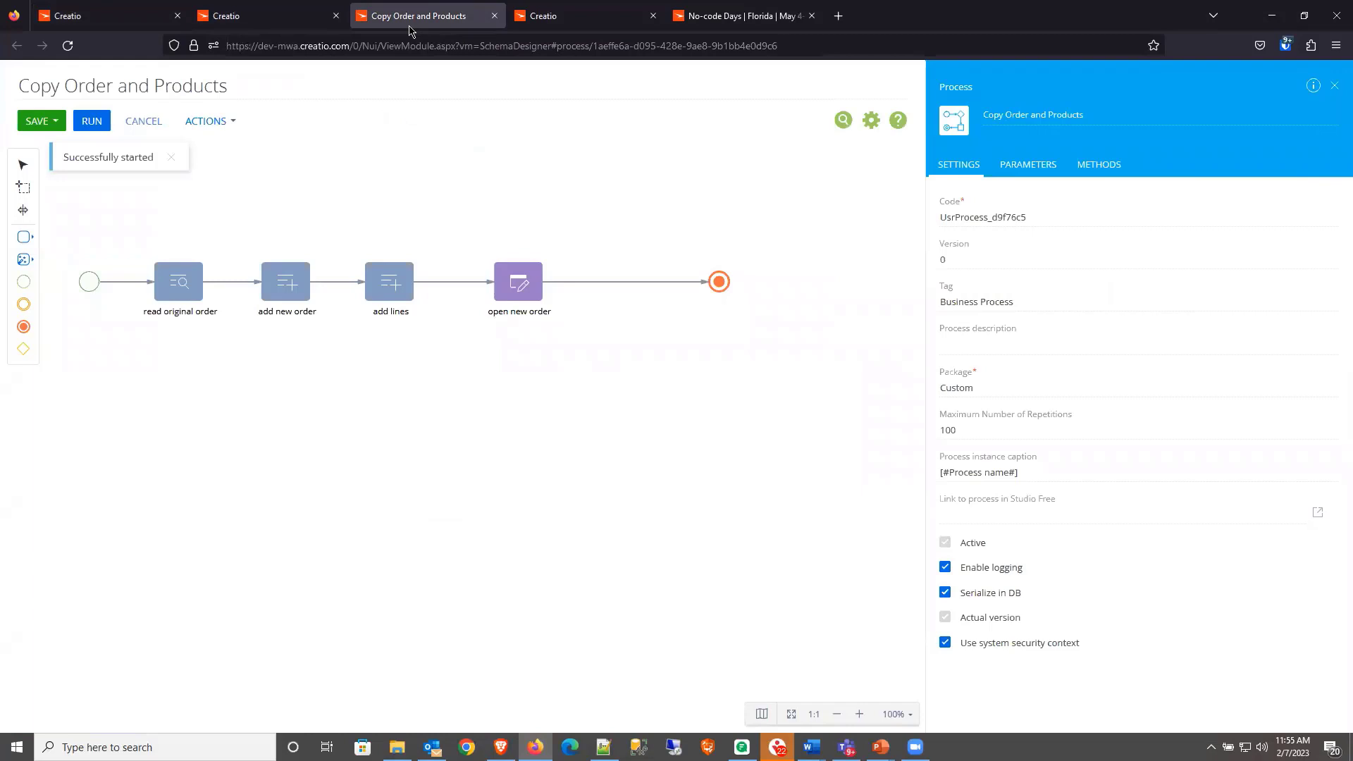
{"action": "left_click", "coordinate": [286, 290]}
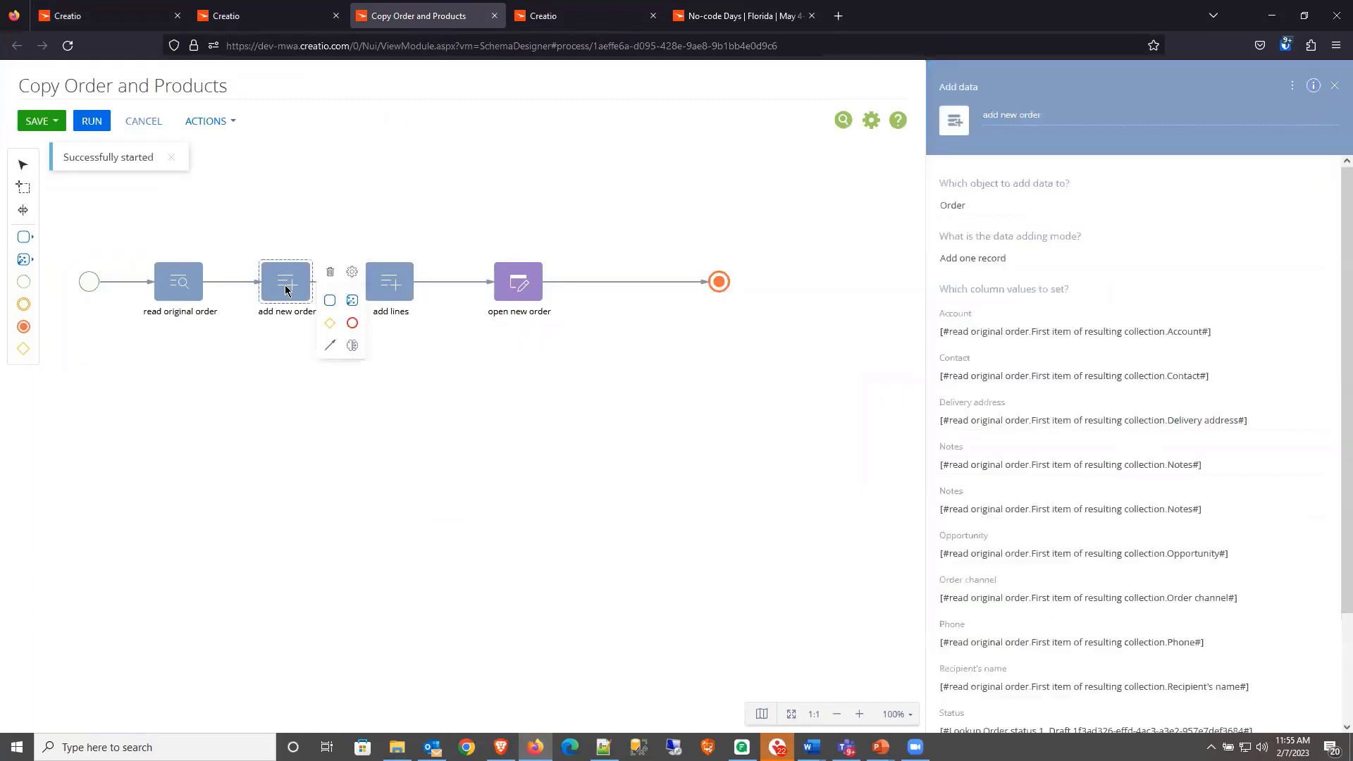
{"action": "left_click", "coordinate": [396, 286]}
{"action": "left_click", "coordinate": [279, 284]}
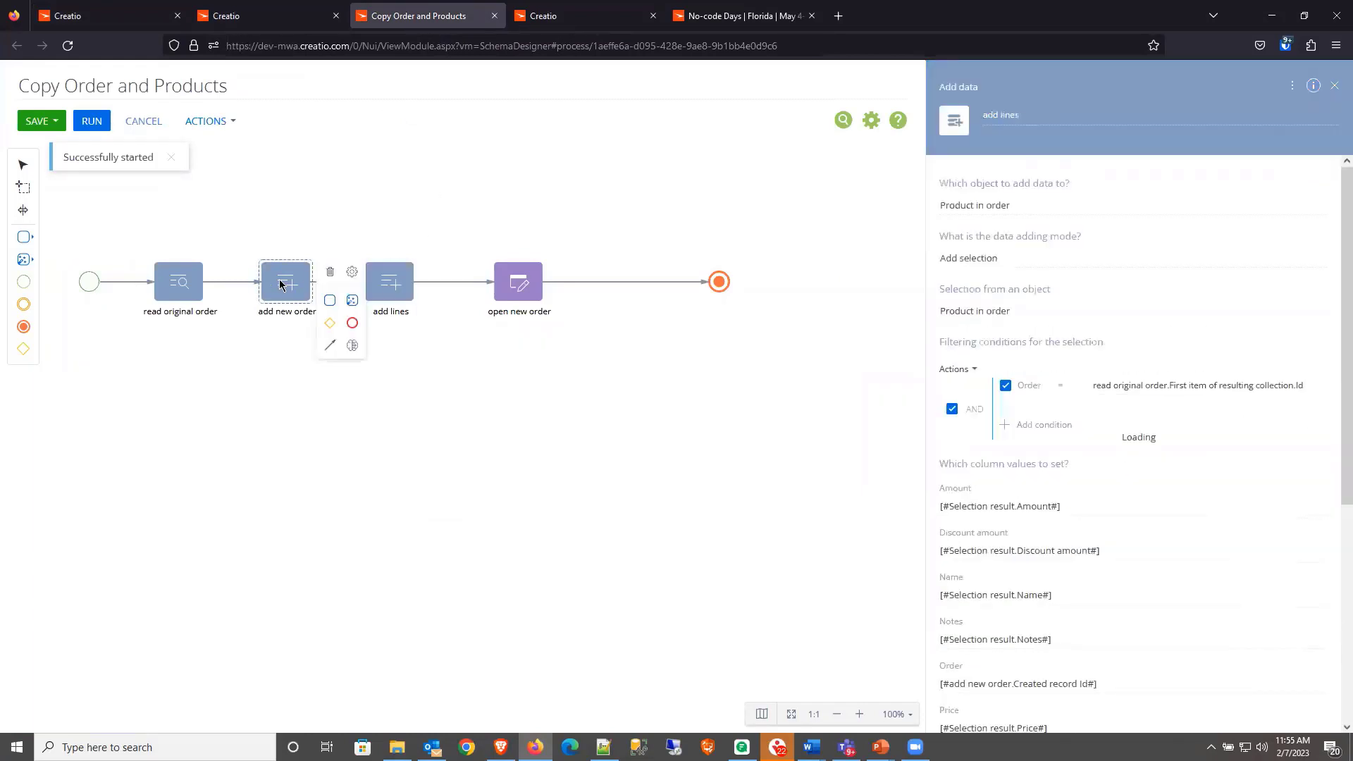
{"action": "scroll", "coordinate": [1091, 535], "scroll_direction": "down", "scroll_amount": 3}
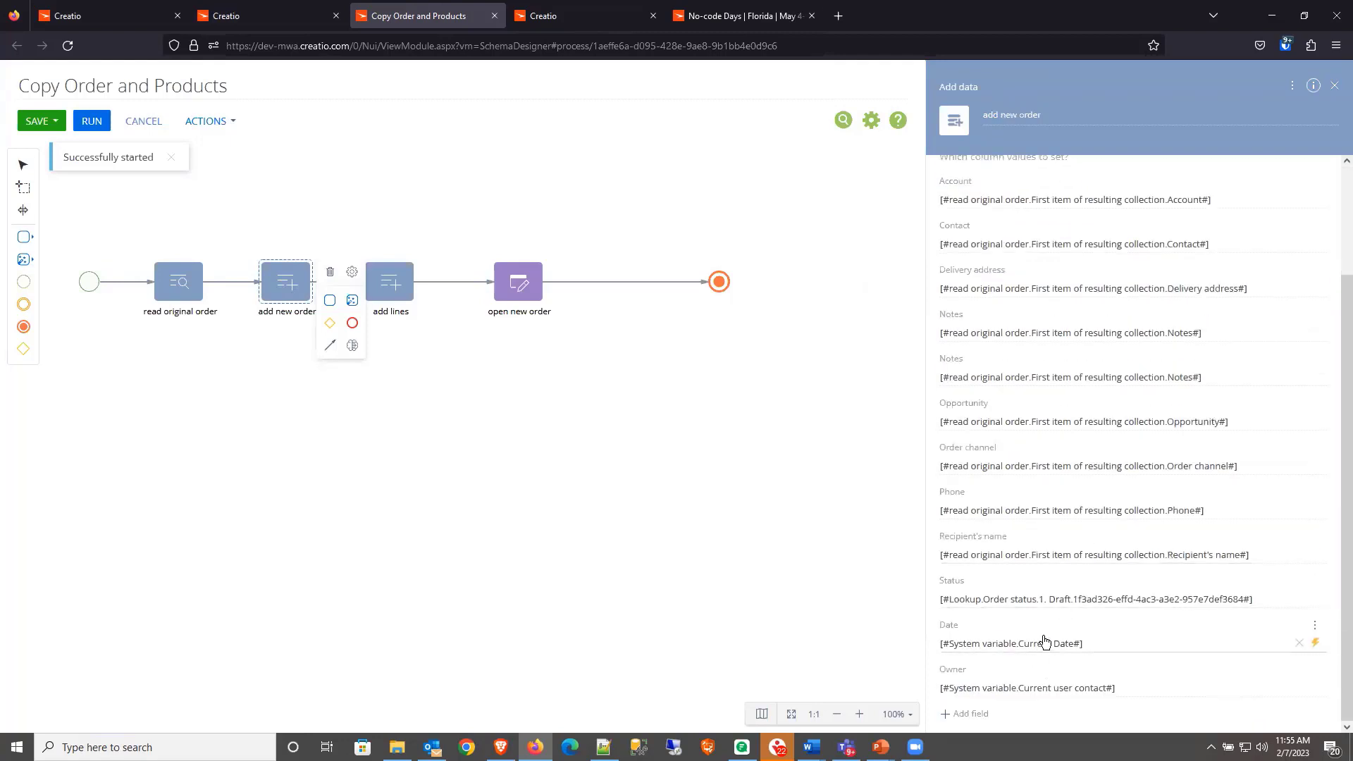
{"action": "scroll", "coordinate": [1044, 641], "scroll_direction": "up", "scroll_amount": 3}
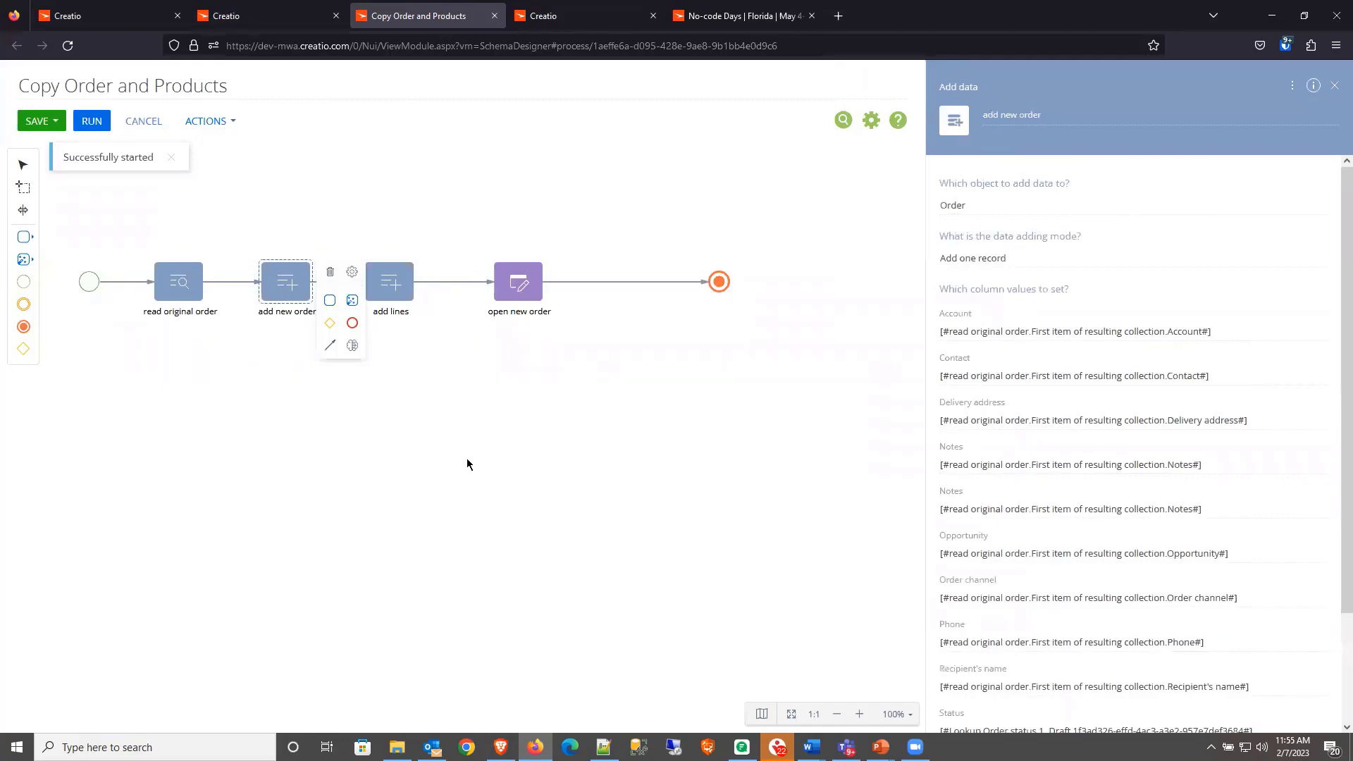
{"action": "left_click", "coordinate": [374, 205]}
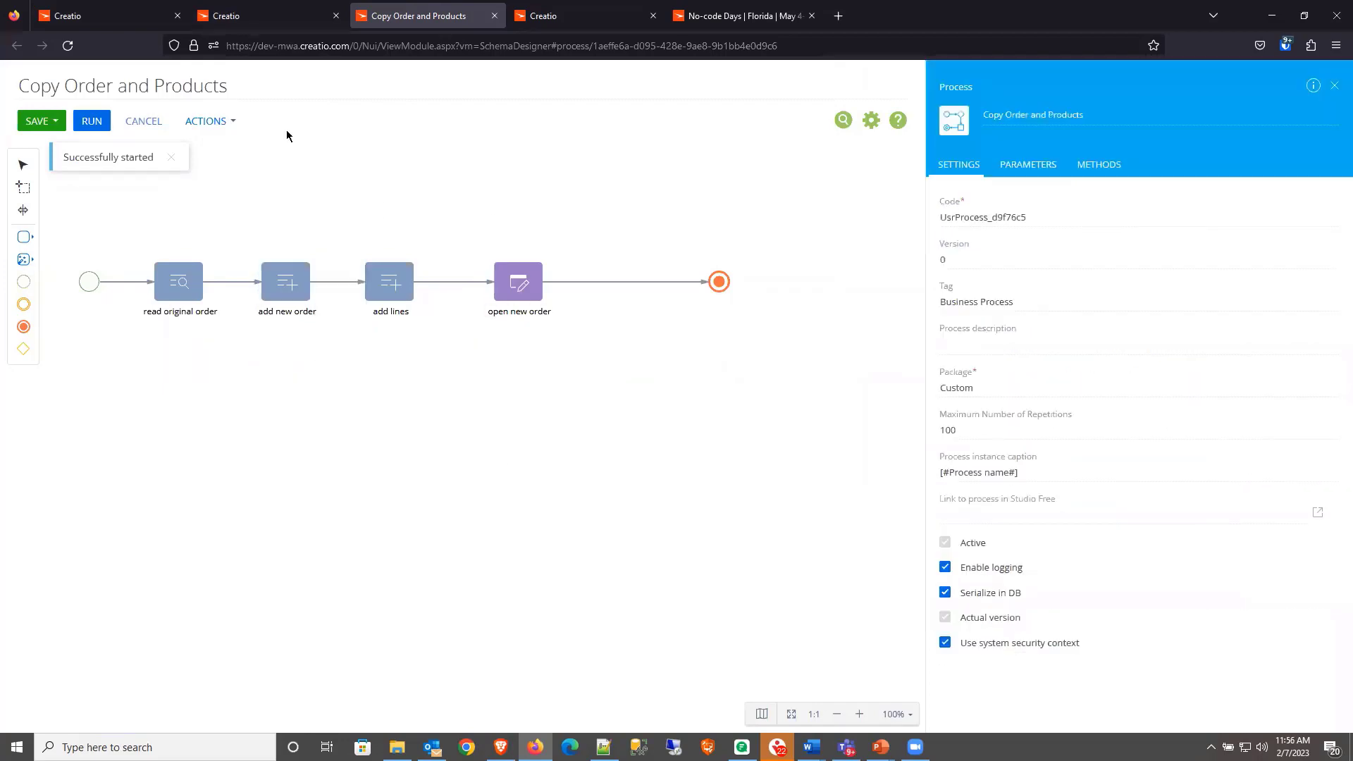
{"action": "left_click", "coordinate": [104, 21]}
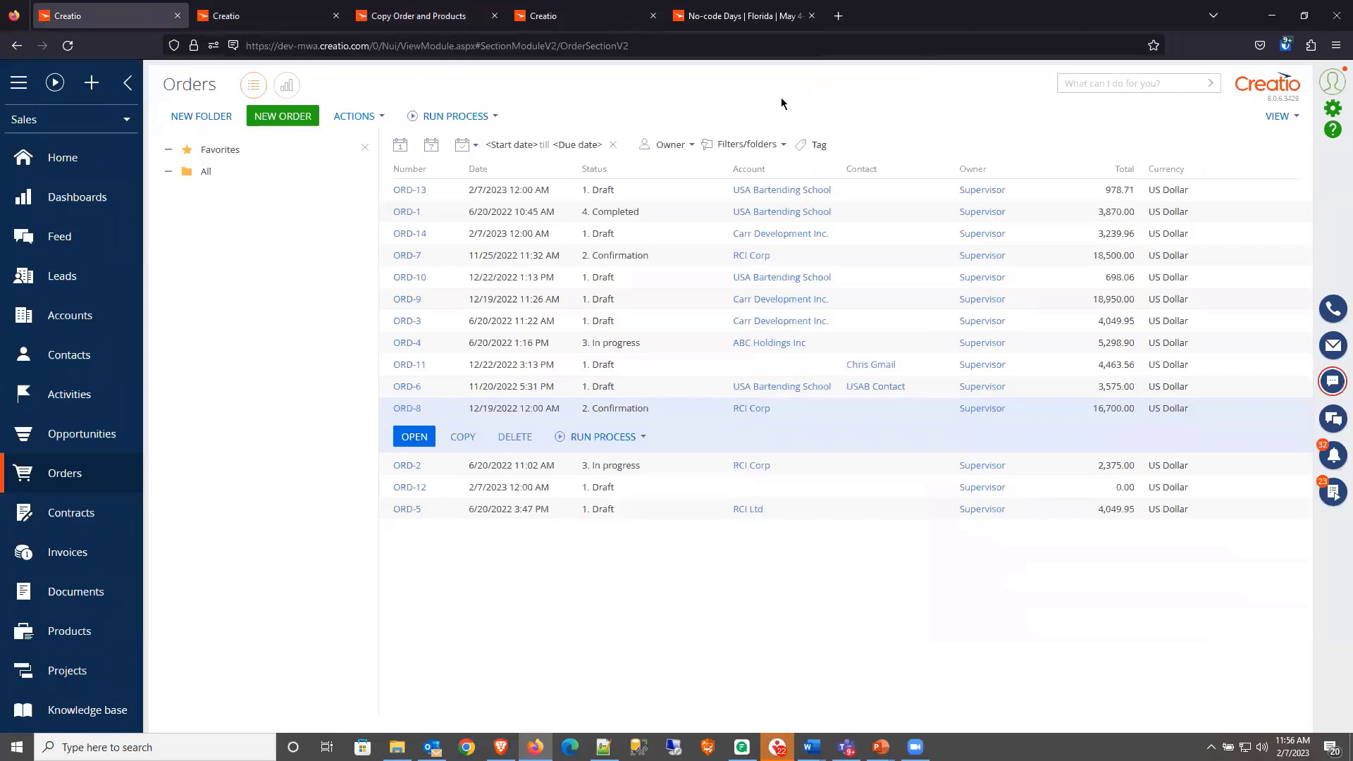
{"action": "key", "text": "alt+Tab"}
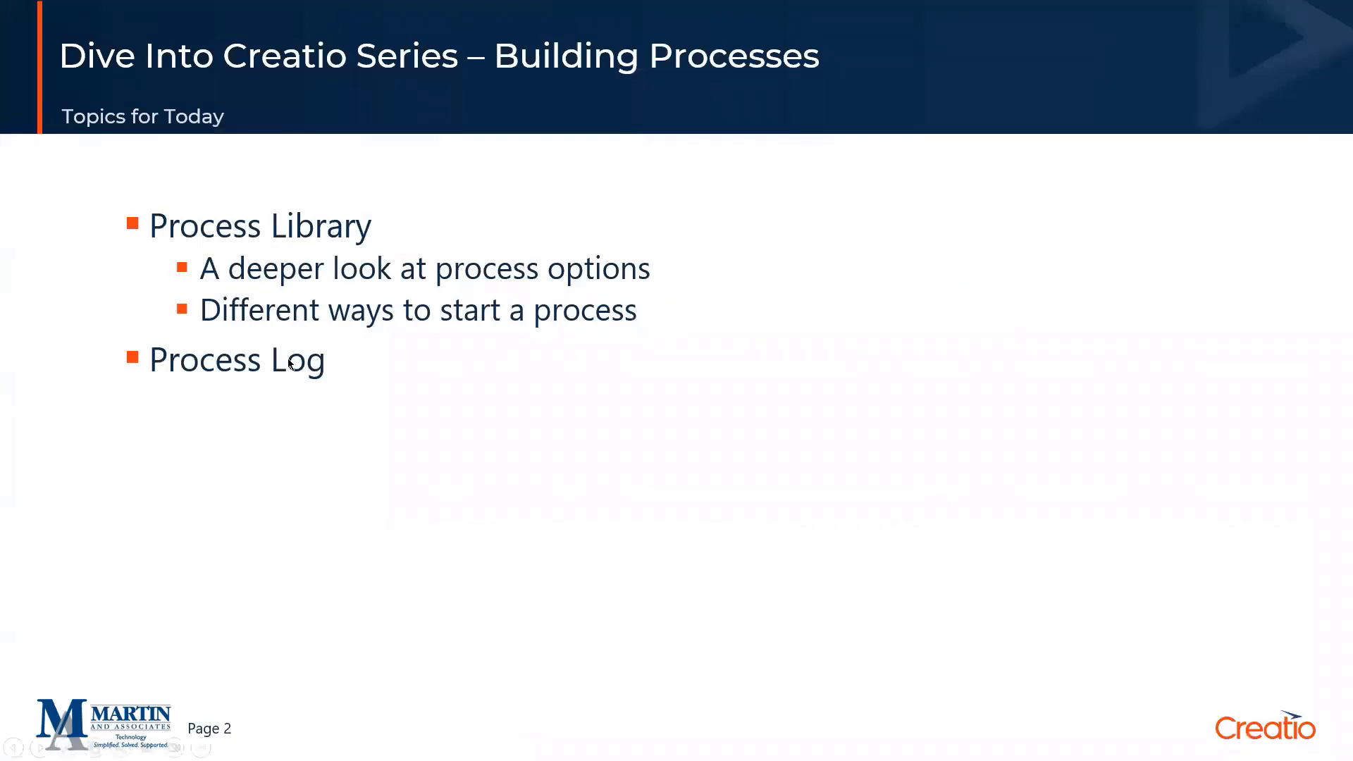
{"action": "left_click", "coordinate": [476, 386]}
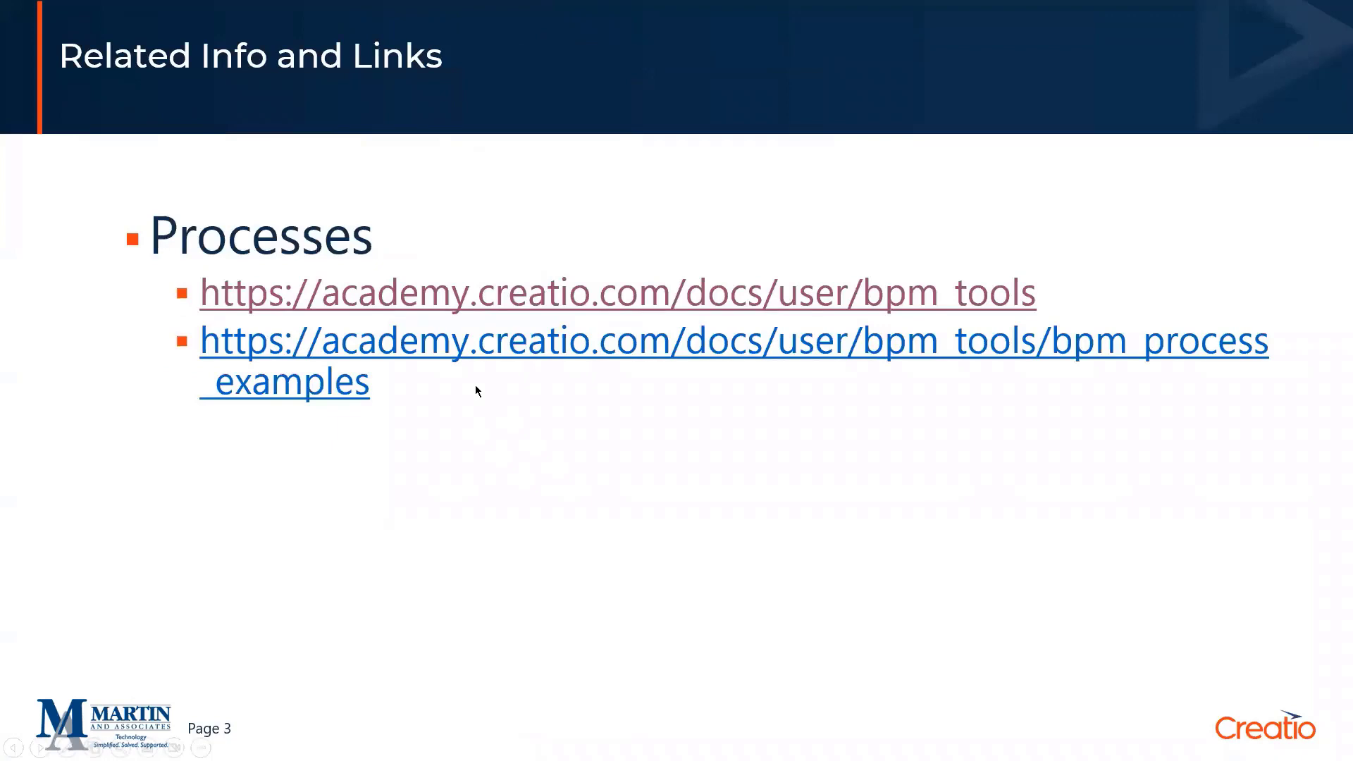
{"action": "left_click", "coordinate": [476, 391]}
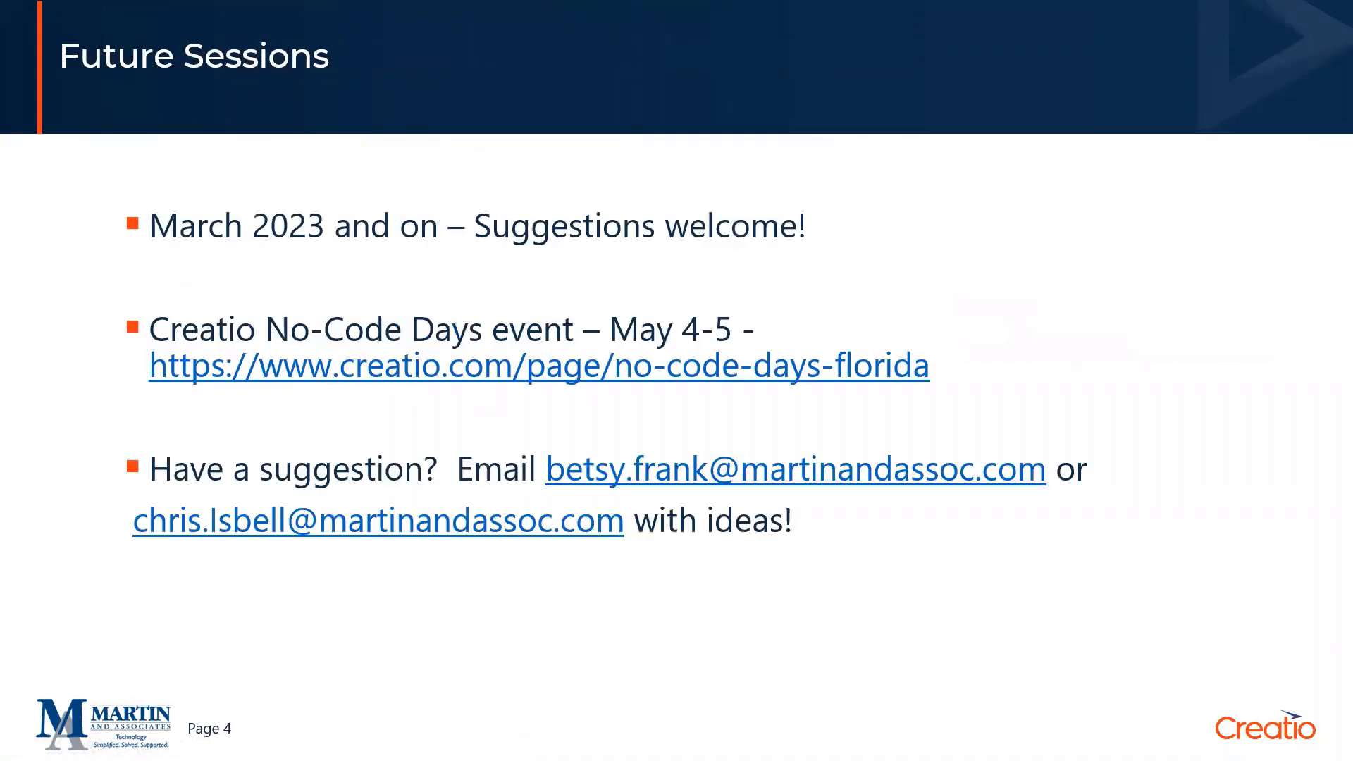